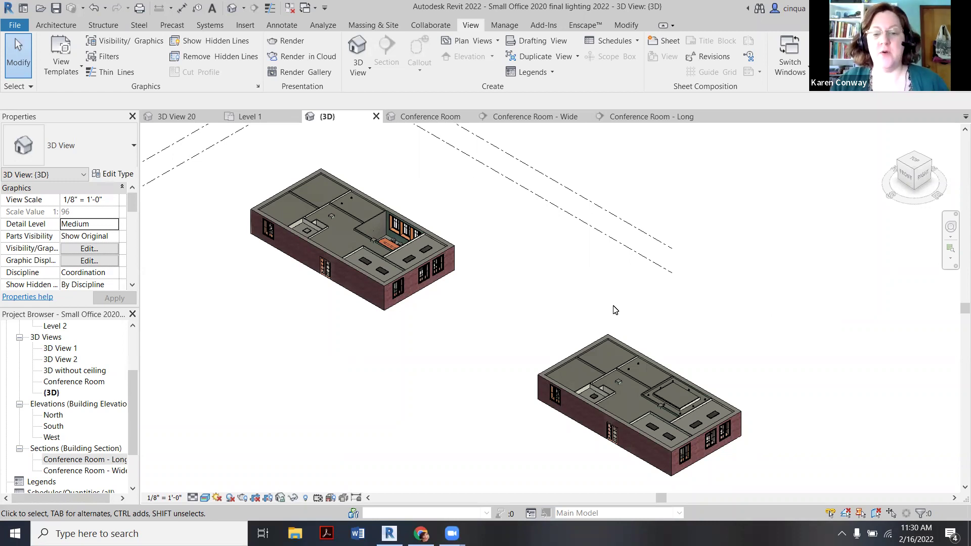
- Examine the conference room's raised ceiling, its surrounding edge walls and the recessed light fixtures from above in the 3D view
scroll(565, 260, "down", 2)
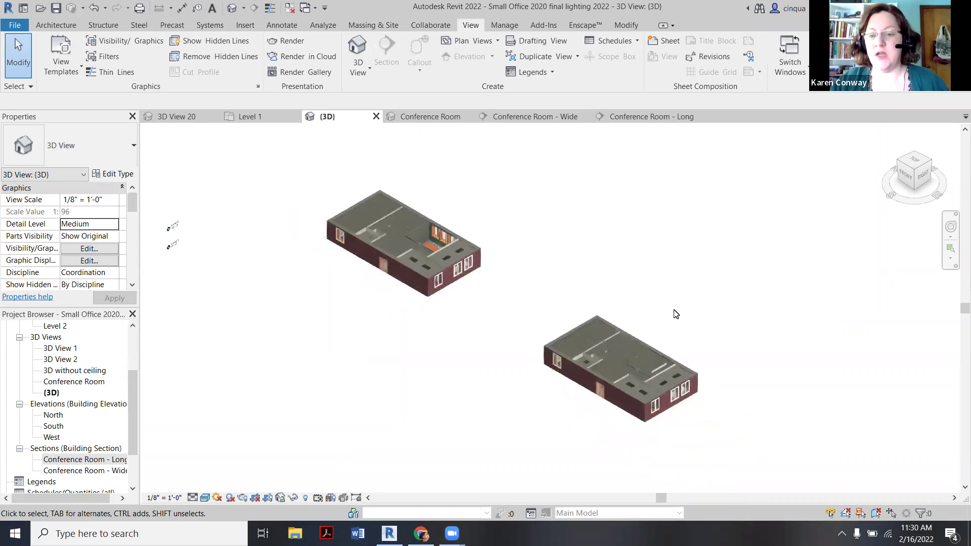
scroll(676, 314, "up", 2)
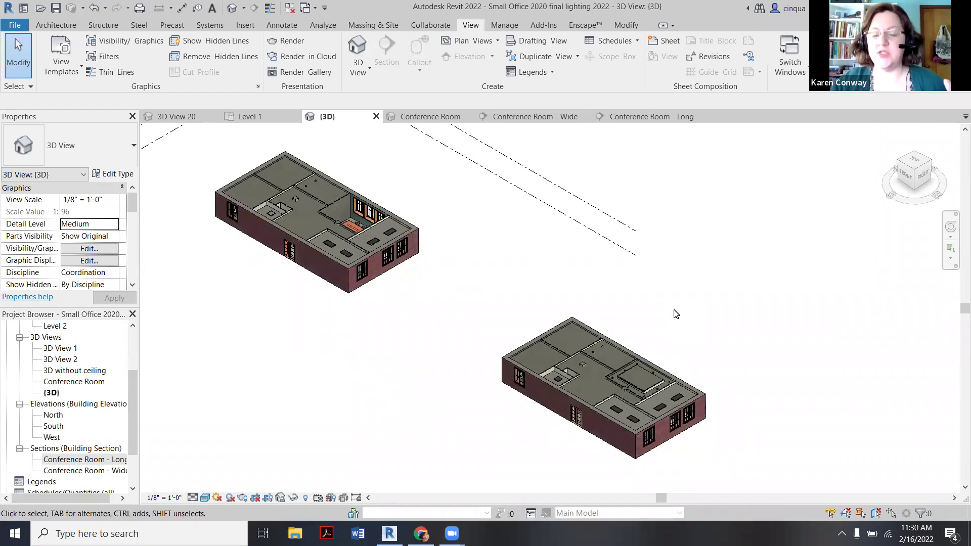
scroll(676, 314, "down", 1)
scroll(676, 314, "up", 1)
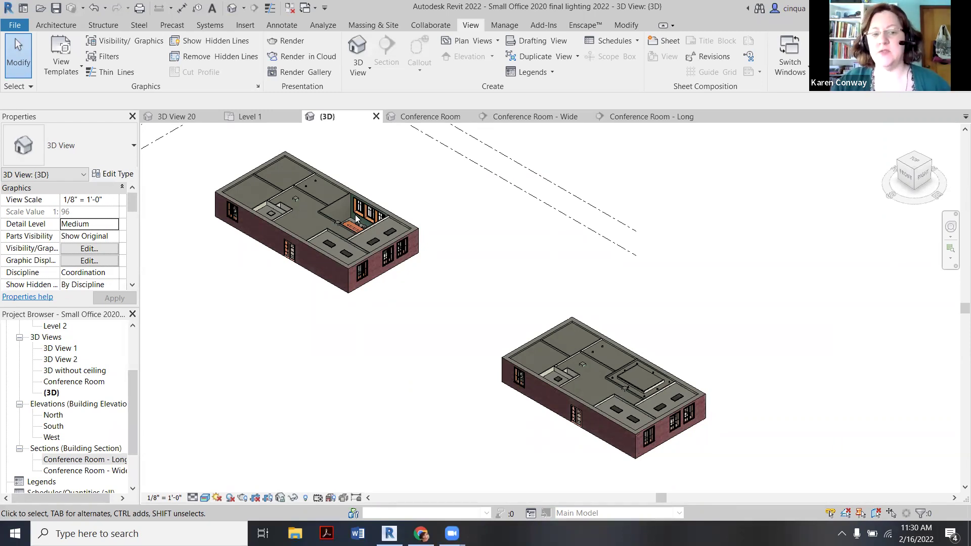
scroll(356, 218, "down", 2)
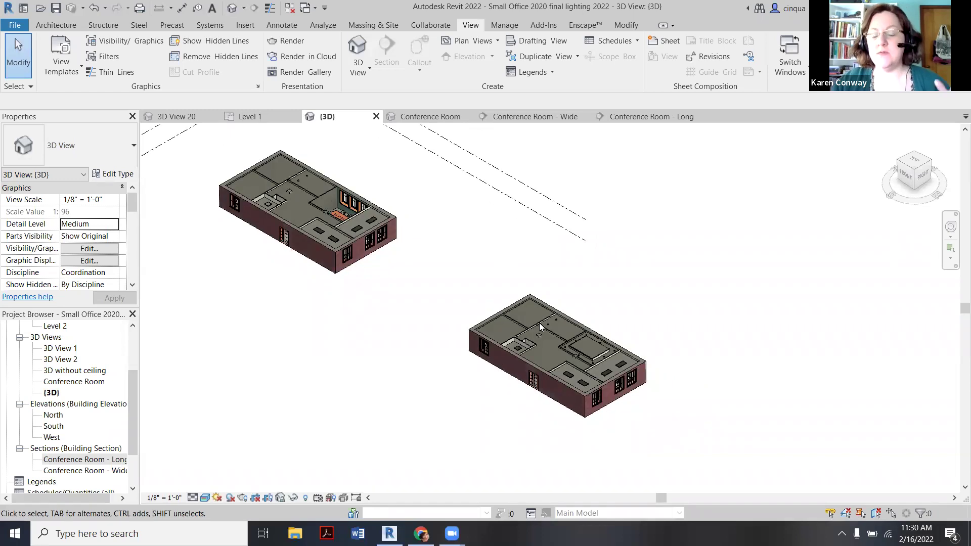
scroll(577, 349, "up", 2)
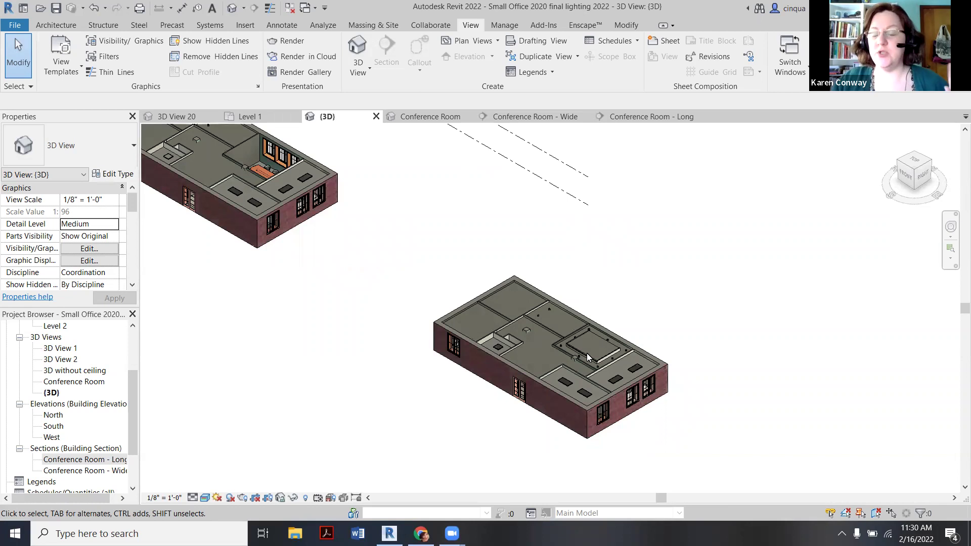
scroll(602, 361, "up", 1)
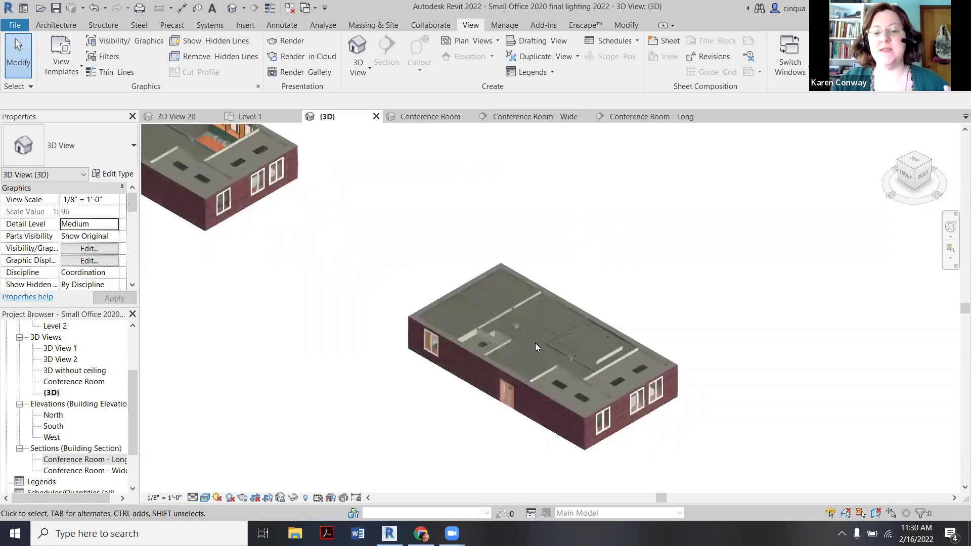
scroll(515, 317, "up", 4)
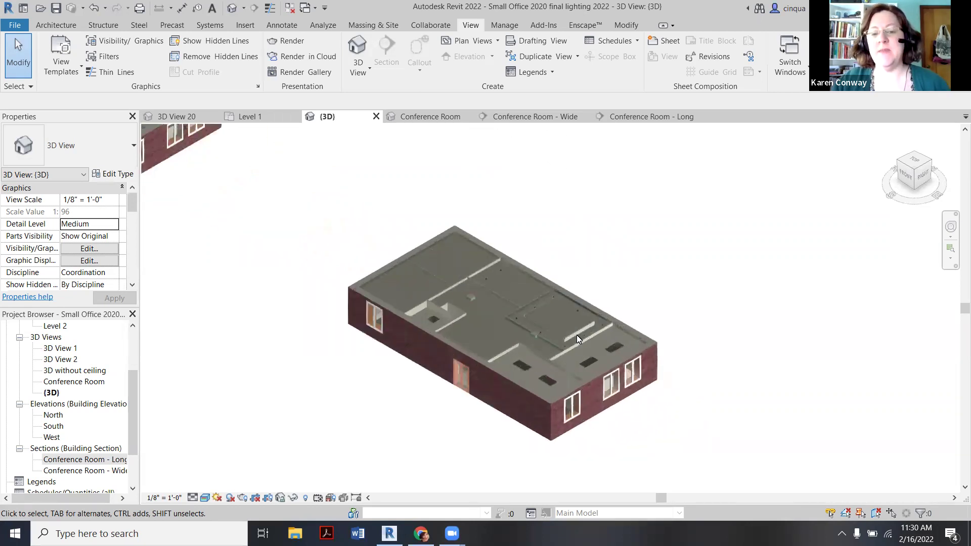
scroll(555, 330, "up", 4)
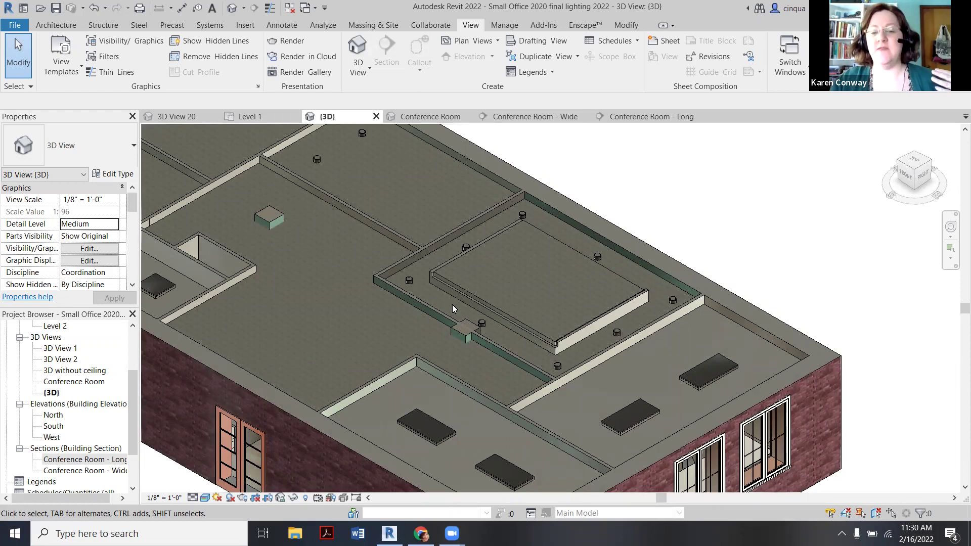
scroll(461, 317, "up", 2)
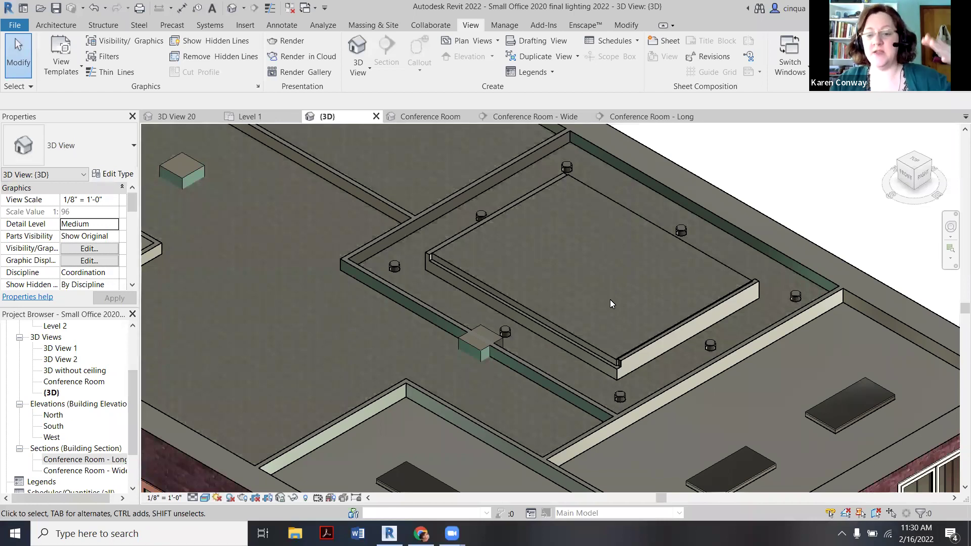
scroll(642, 362, "up", 2)
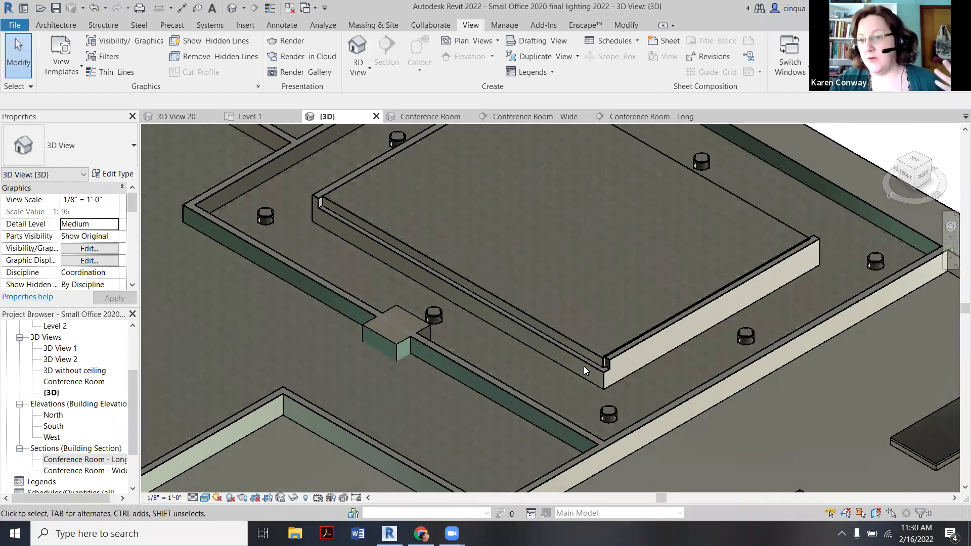
scroll(577, 360, "down", 1)
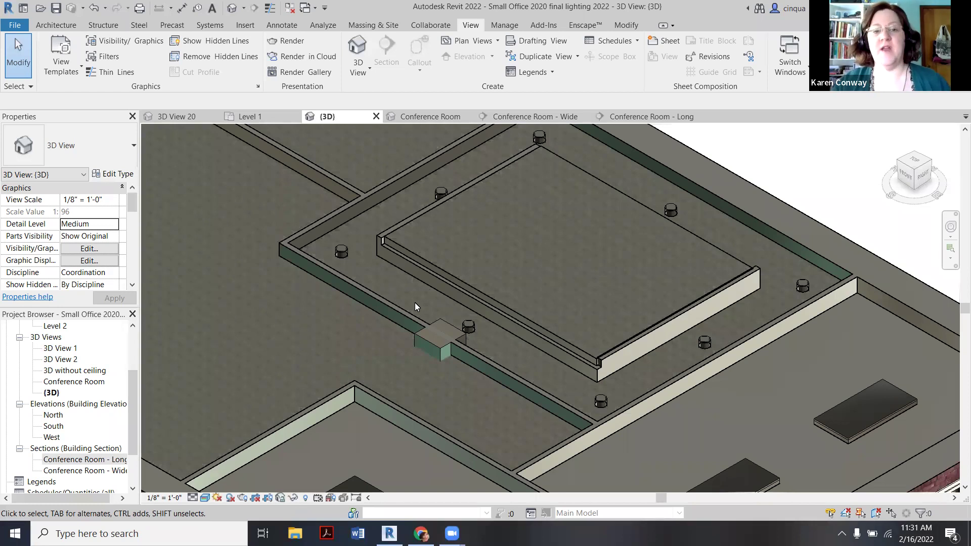
- Open the Conference Room perspective view and extend its crop region upward to include more of the ceiling
left_click(429, 121)
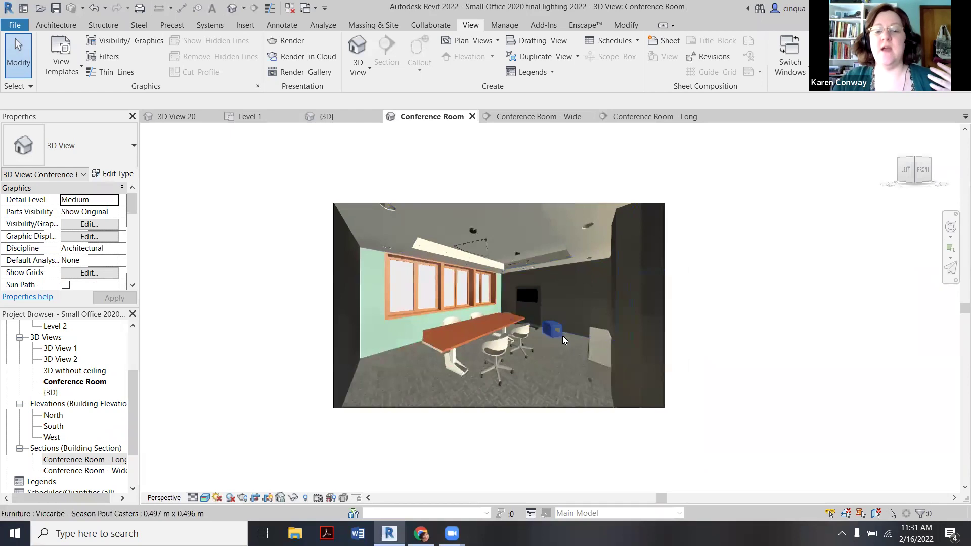
left_click(581, 203)
left_click_drag(499, 203, 501, 175)
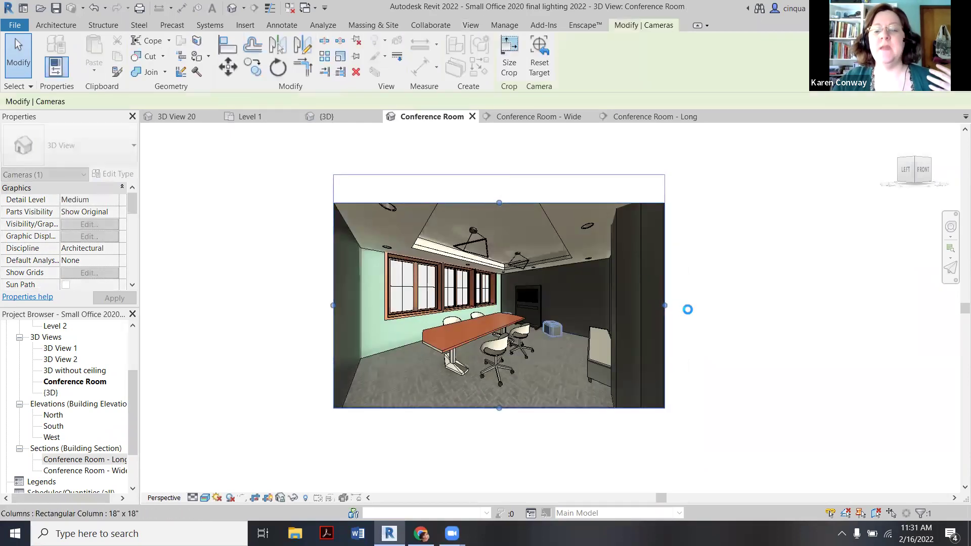
scroll(511, 234, "up", 3)
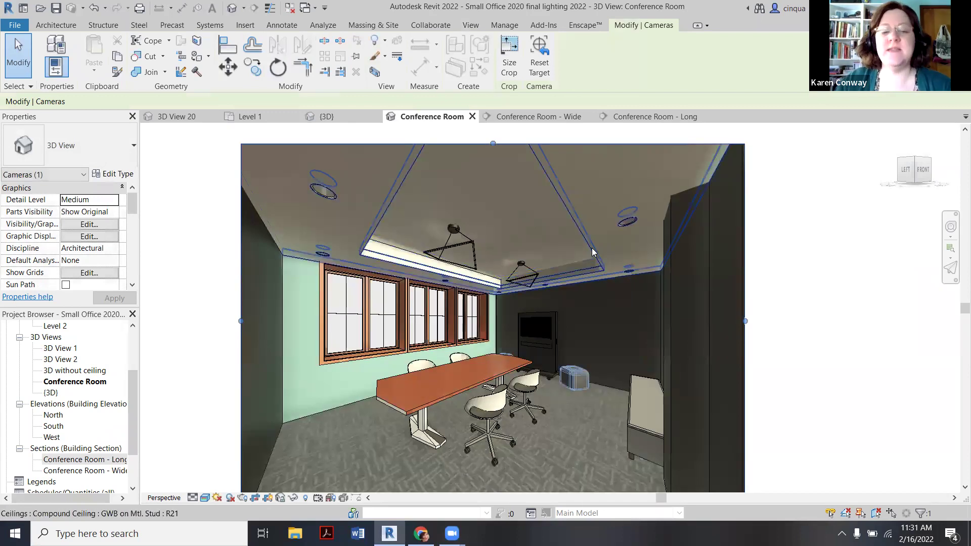
- Check the height offsets of the conference room's lower perimeter ceiling and raised centre ceiling
left_click(592, 252)
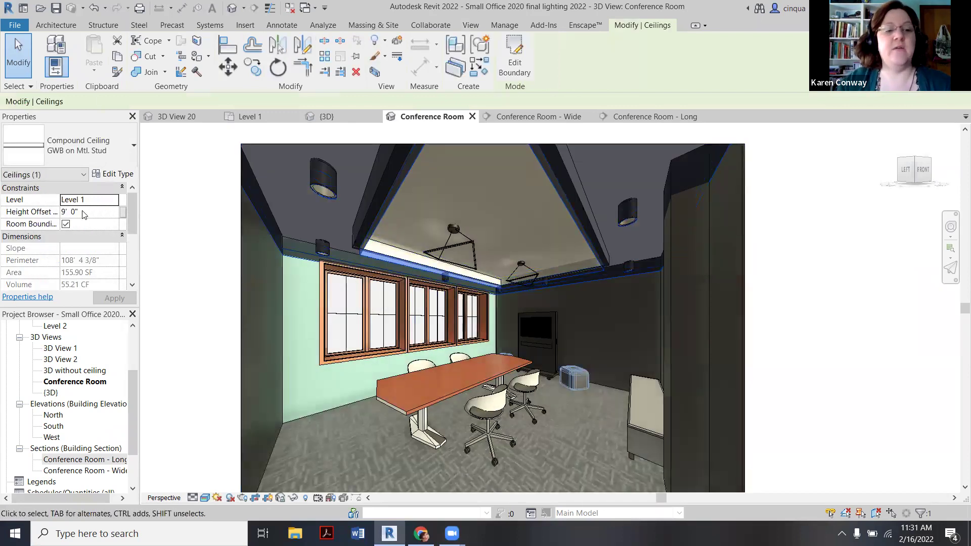
key("e")
key("h")
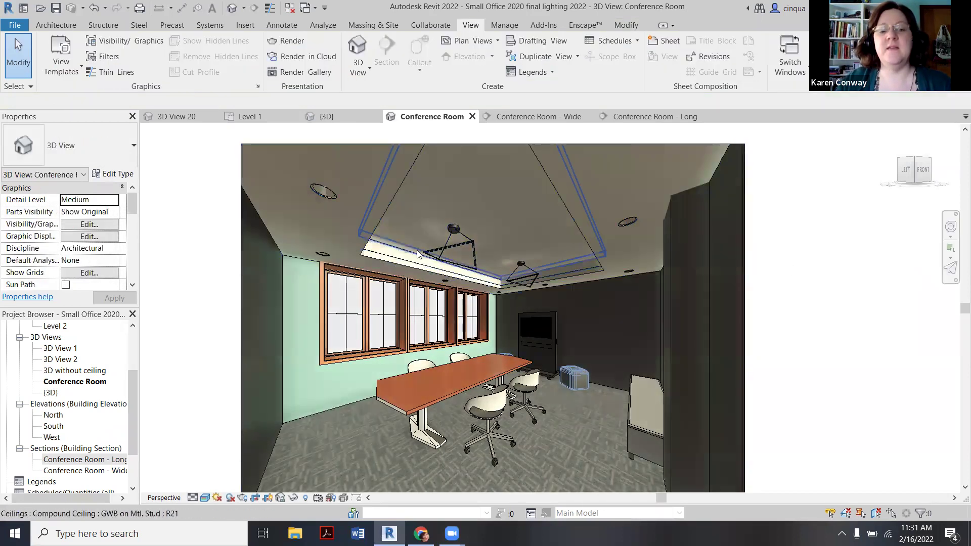
left_click(417, 254)
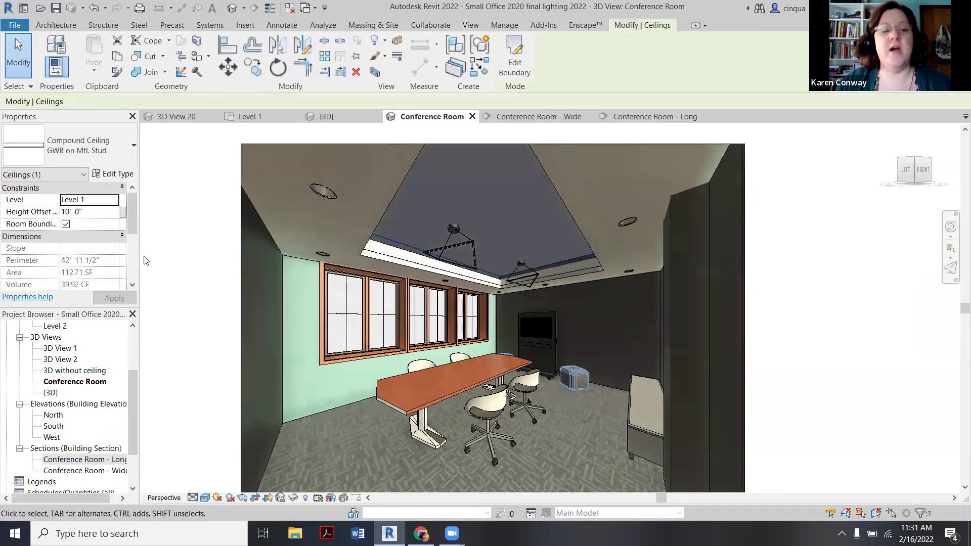
left_click(188, 281)
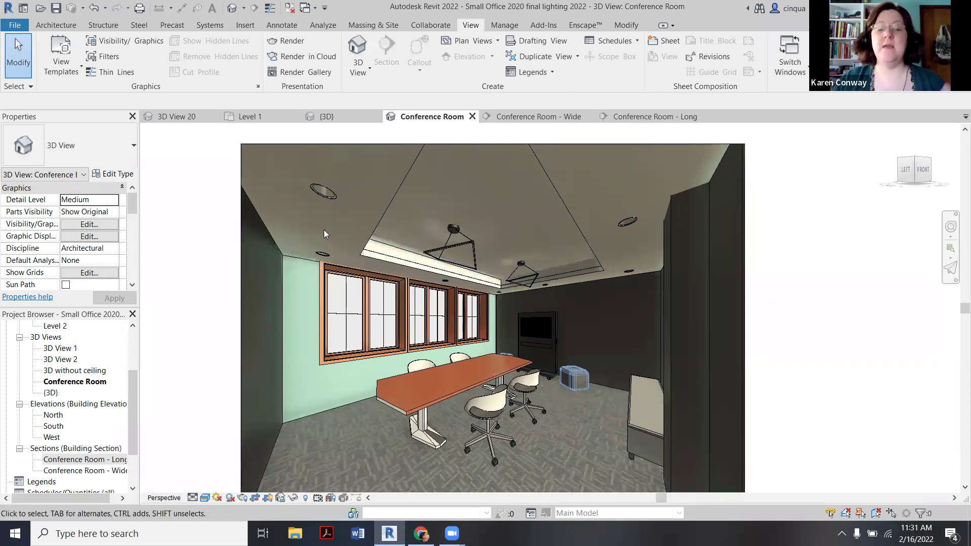
left_click(435, 251)
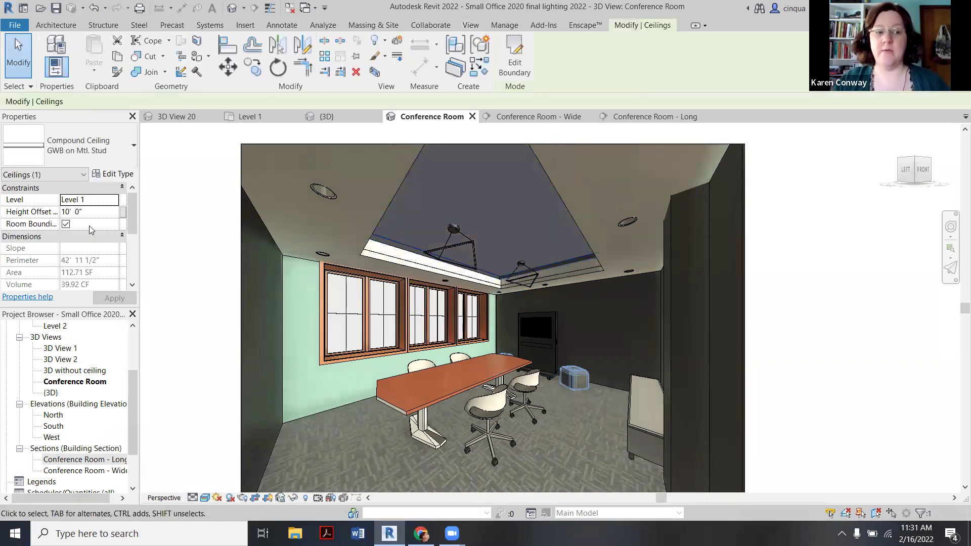
left_click(218, 274)
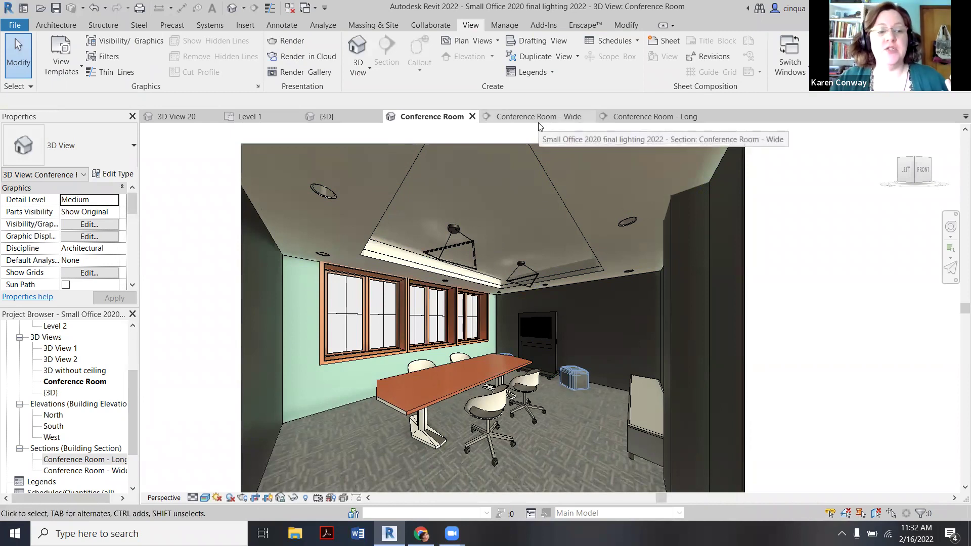
- Open the Level 1 floor plan and go to the section view defined by the vertical section line through the conference room
scroll(70, 374, "up", 3)
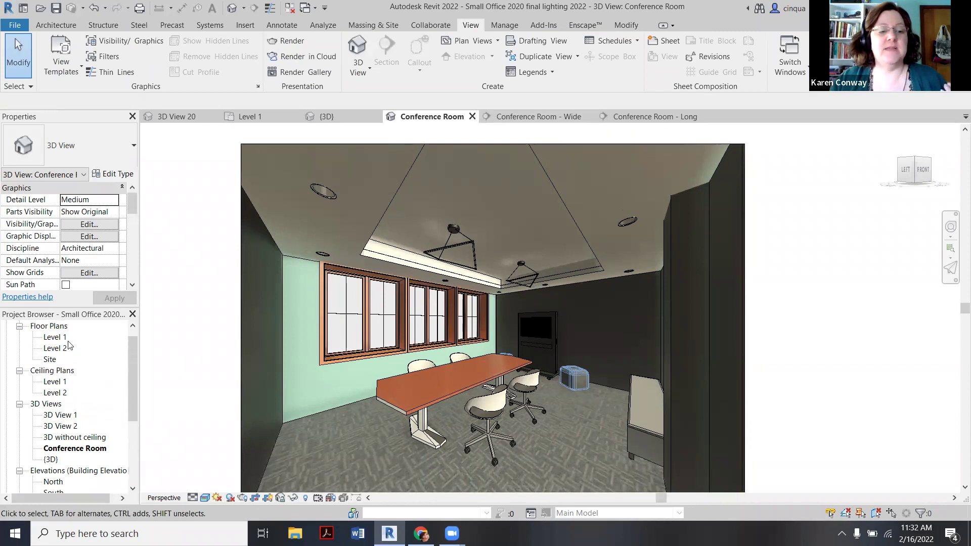
double_click(61, 343)
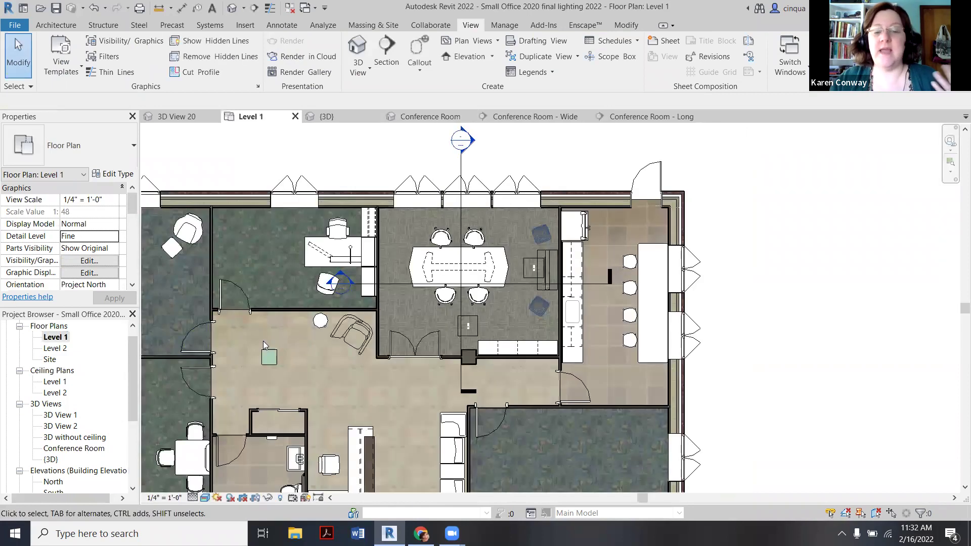
scroll(524, 220, "down", 1)
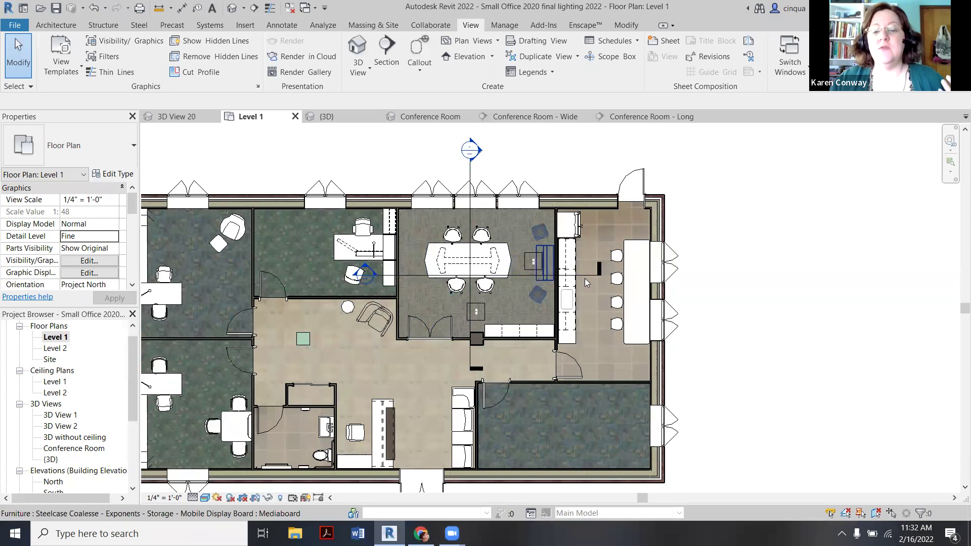
scroll(481, 154, "up", 1)
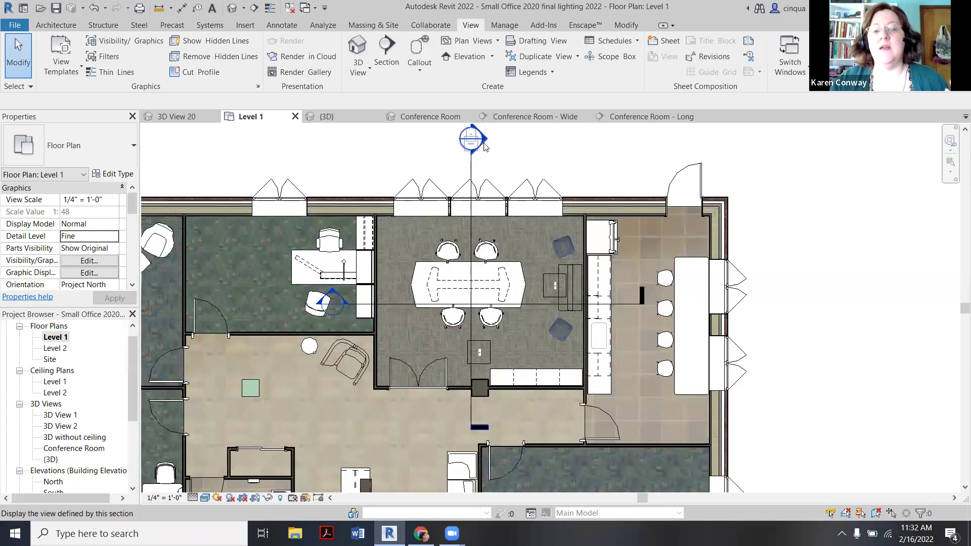
right_click(485, 145)
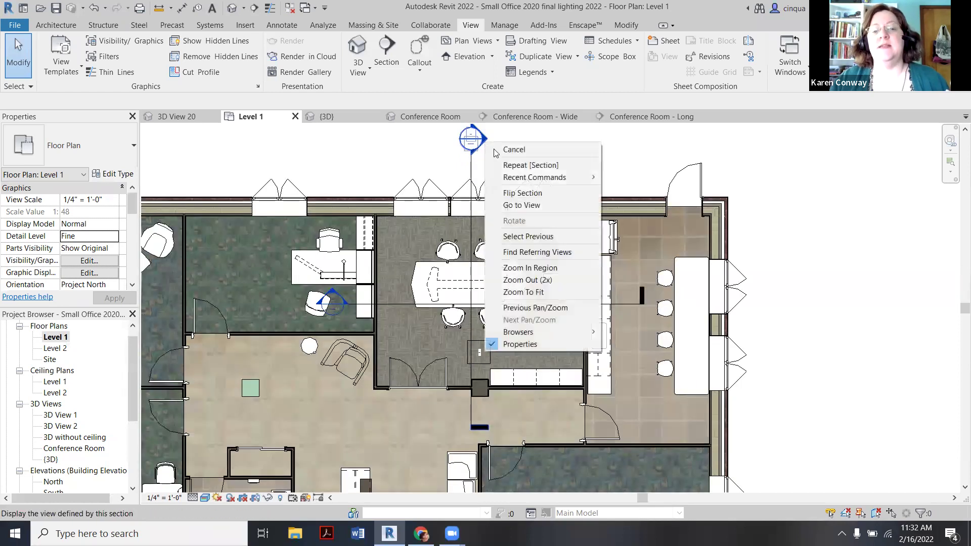
left_click(525, 205)
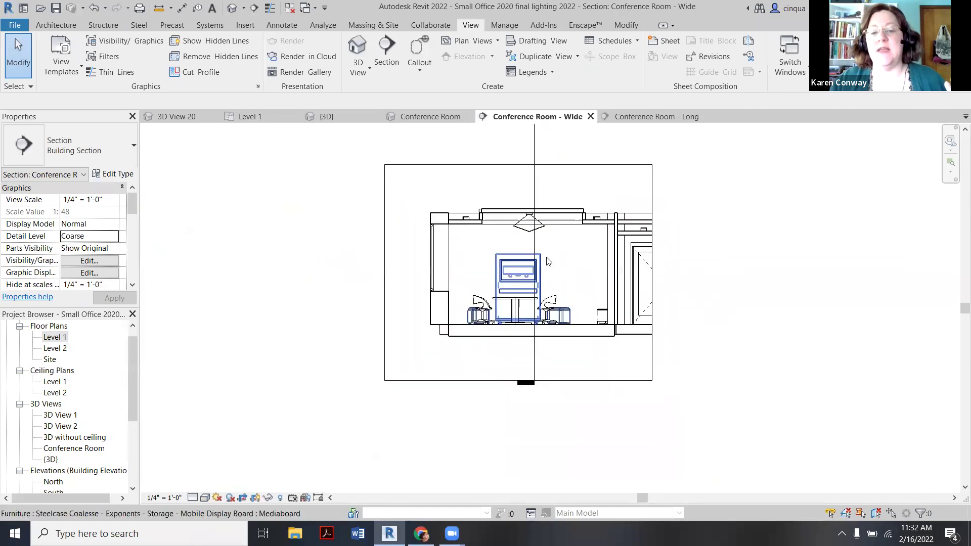
- Inspect the short interior partition wall between the lower and raised ceilings in the Conference Room - Wide section
scroll(567, 187, "up", 2)
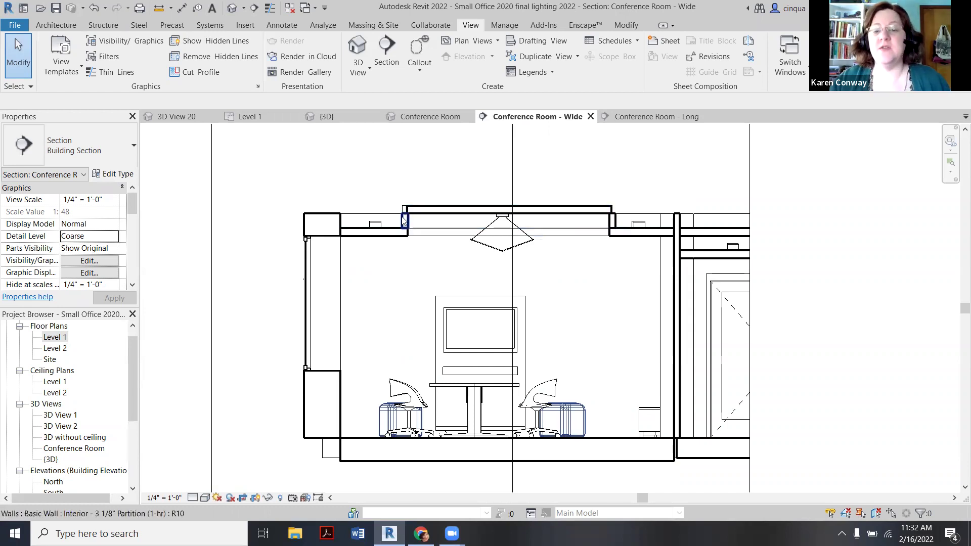
scroll(408, 232, "up", 2)
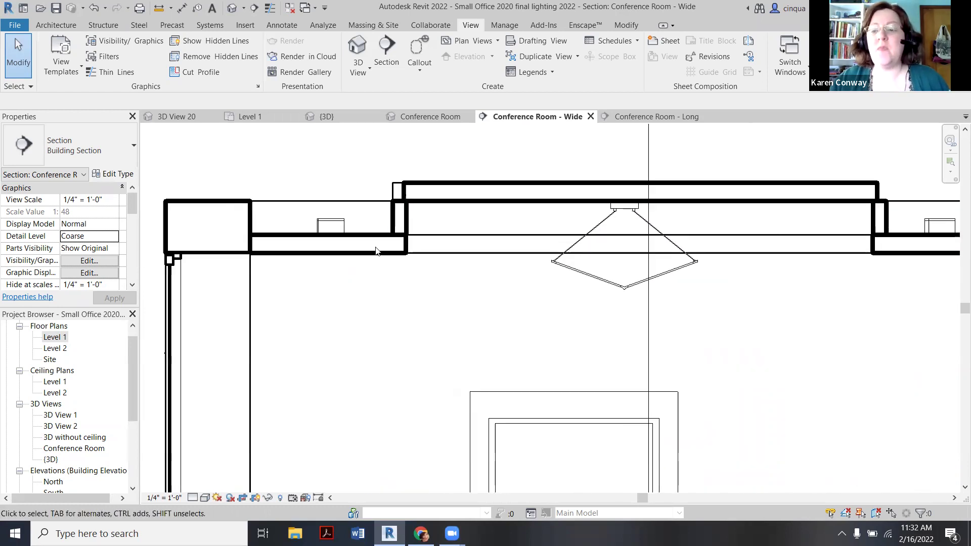
left_click(408, 233)
scroll(399, 235, "up", 3)
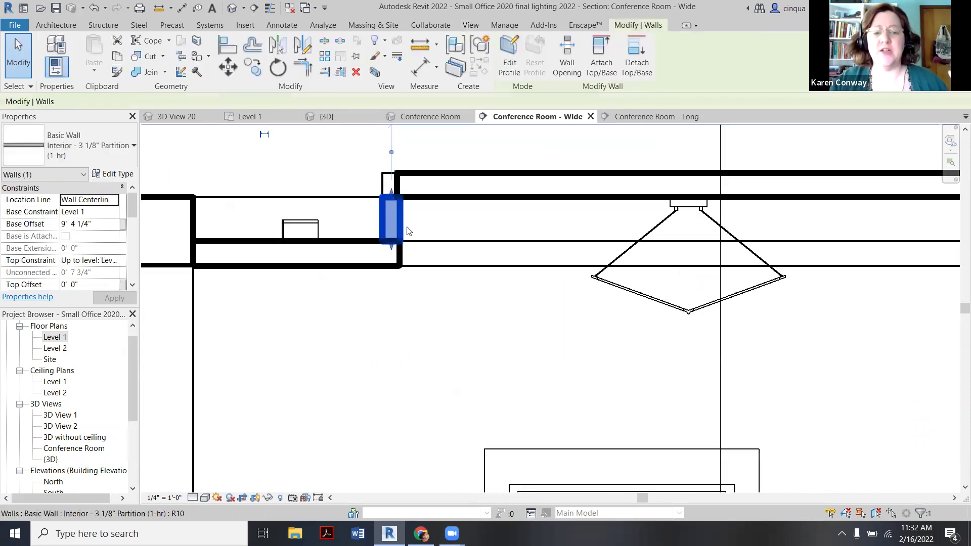
scroll(397, 246, "down", 2)
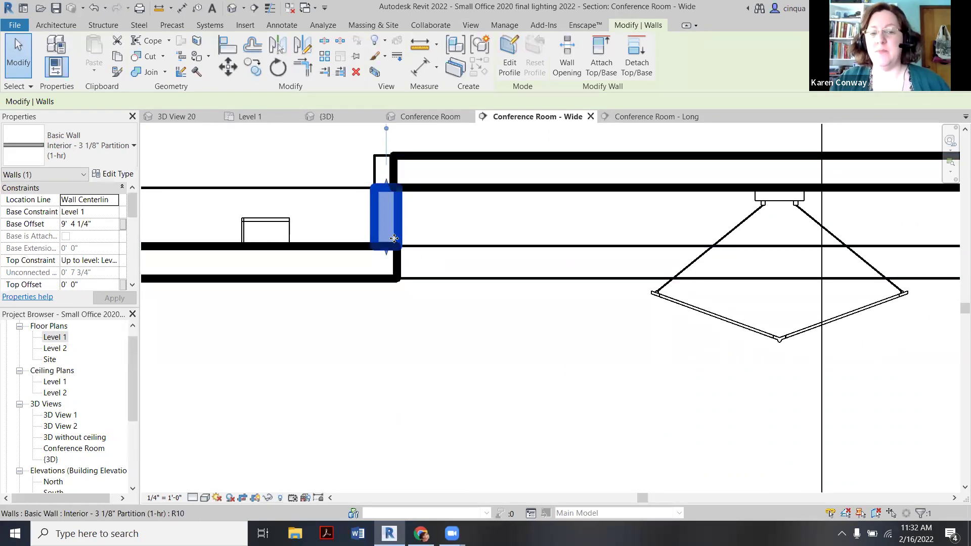
- Compare the short partition wall and the lower ceiling in the Conference Room perspective, and return to the Conference Room - Wide section
left_click(423, 119)
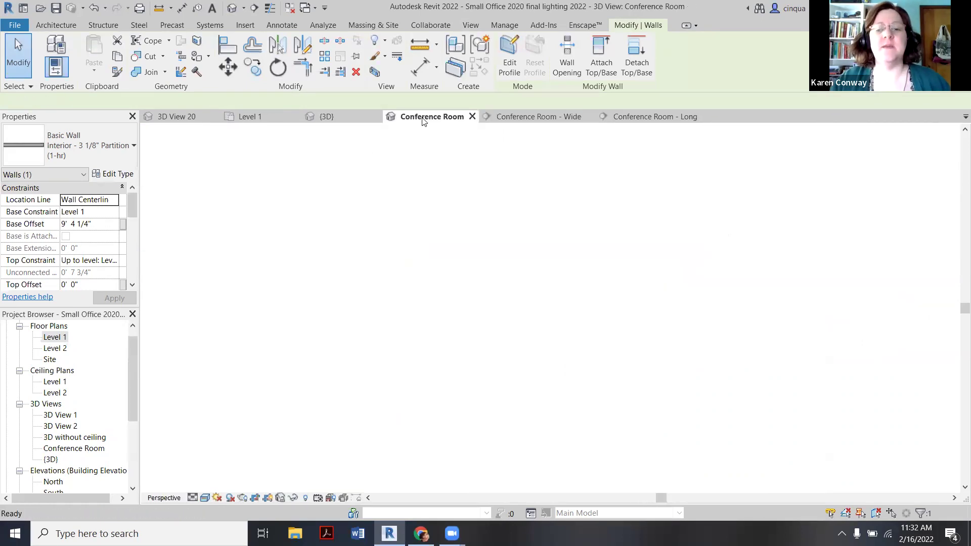
scroll(375, 242, "up", 3)
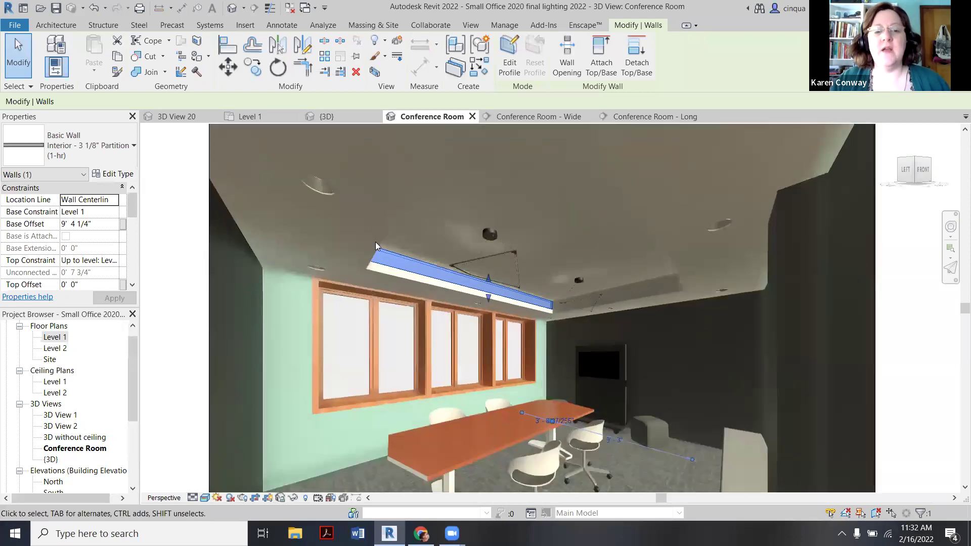
left_click(385, 231)
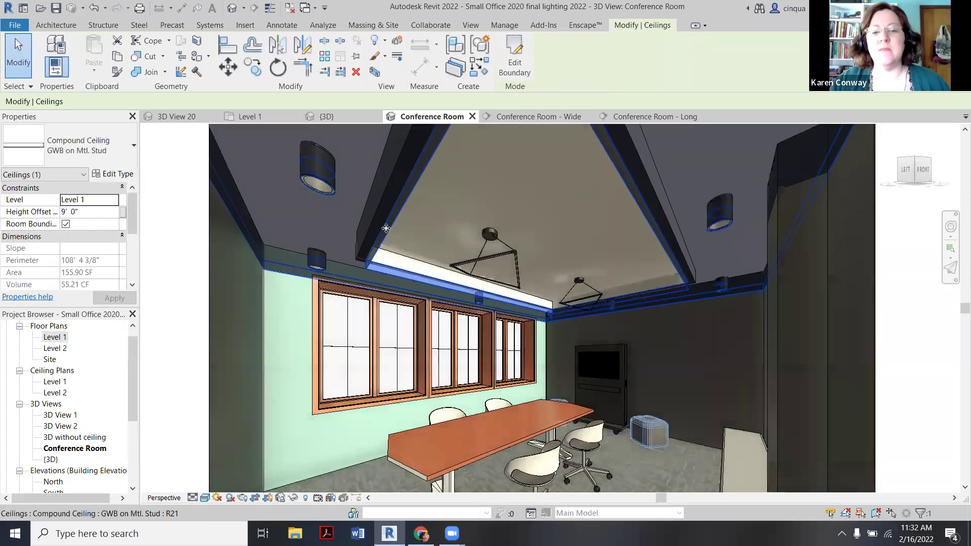
scroll(385, 233, "down", 2)
left_click(233, 315)
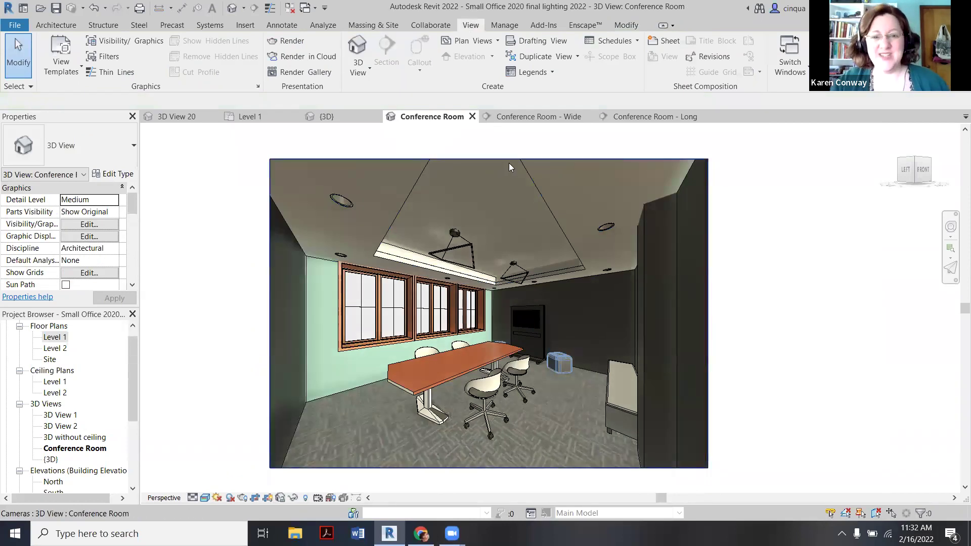
left_click(553, 119)
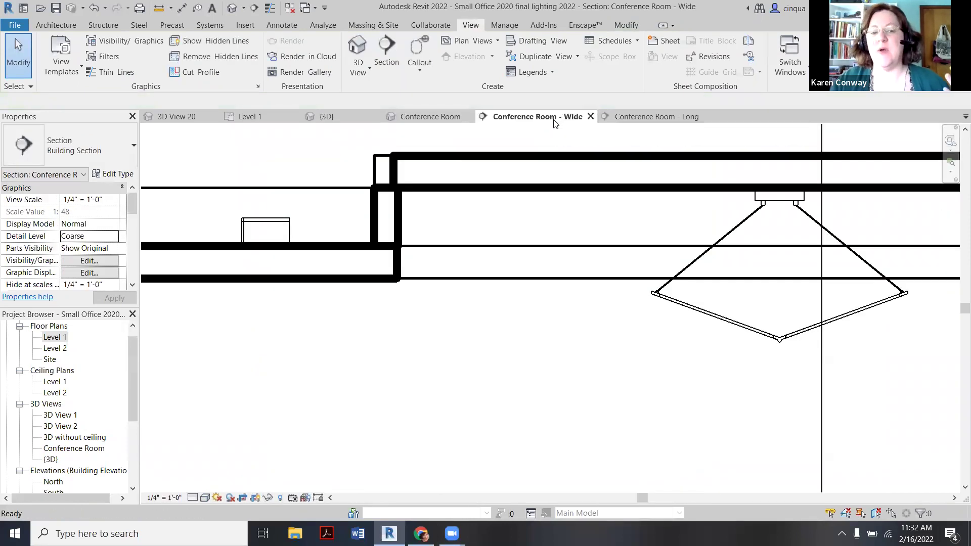
- Nudge the short interior partition wall at the step between the two ceilings slightly back over the lower ceiling
left_click(402, 232)
scroll(405, 235, "up", 2)
scroll(399, 238, "up", 1)
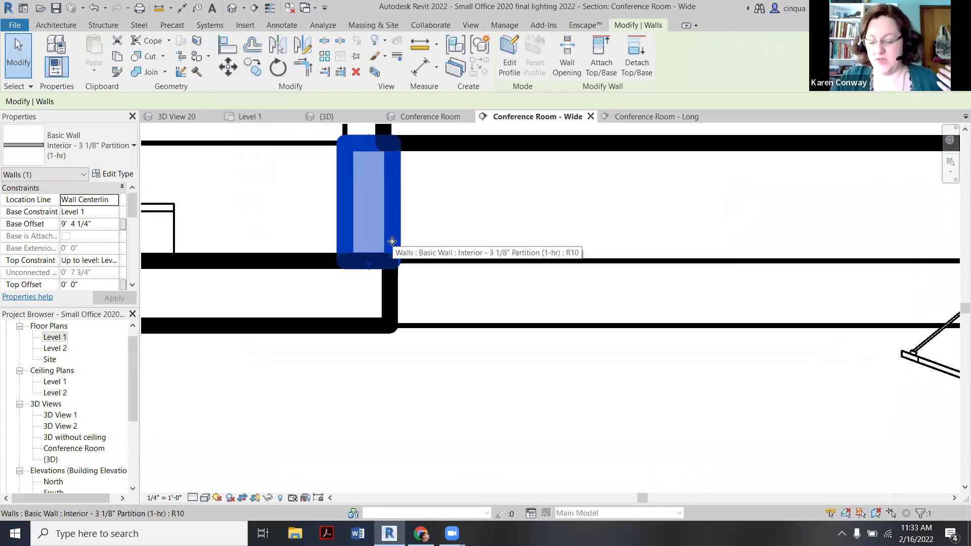
key("Left")
key("Left")
key("Left")
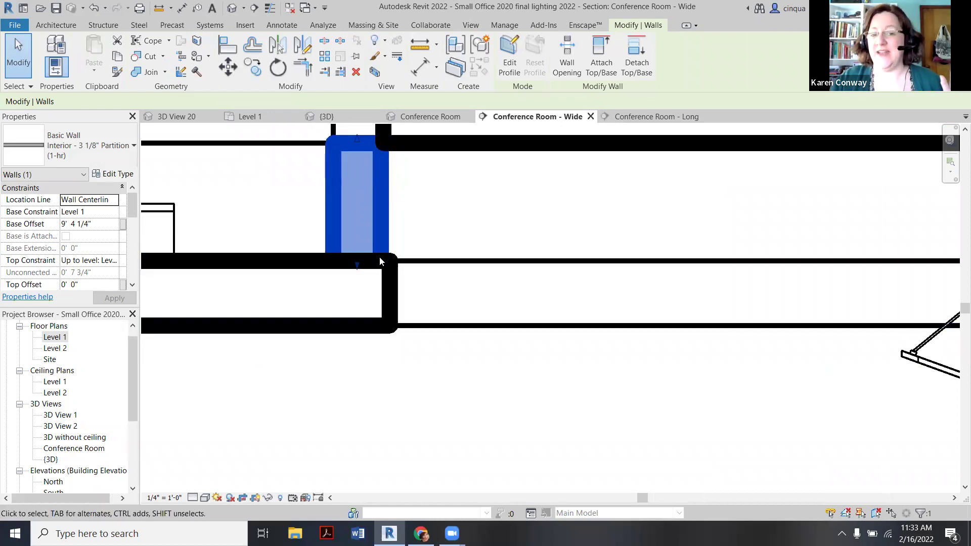
- Examine how the short partition wall on the opposite side of the room meets the lower and raised ceilings
scroll(379, 260, "down", 6)
scroll(870, 237, "up", 4)
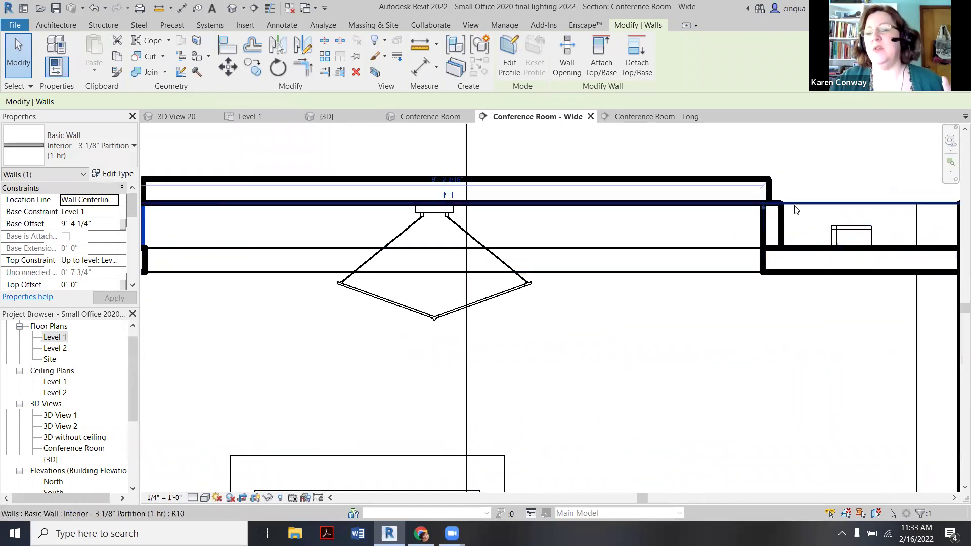
left_click(774, 244)
scroll(774, 245, "down", 3)
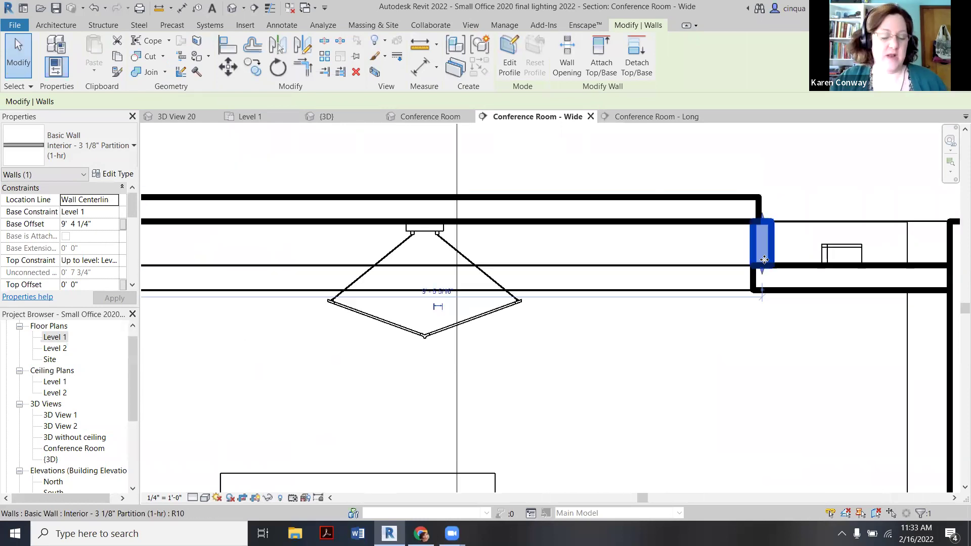
scroll(769, 244, "down", 3)
key("Escape")
scroll(773, 260, "up", 8)
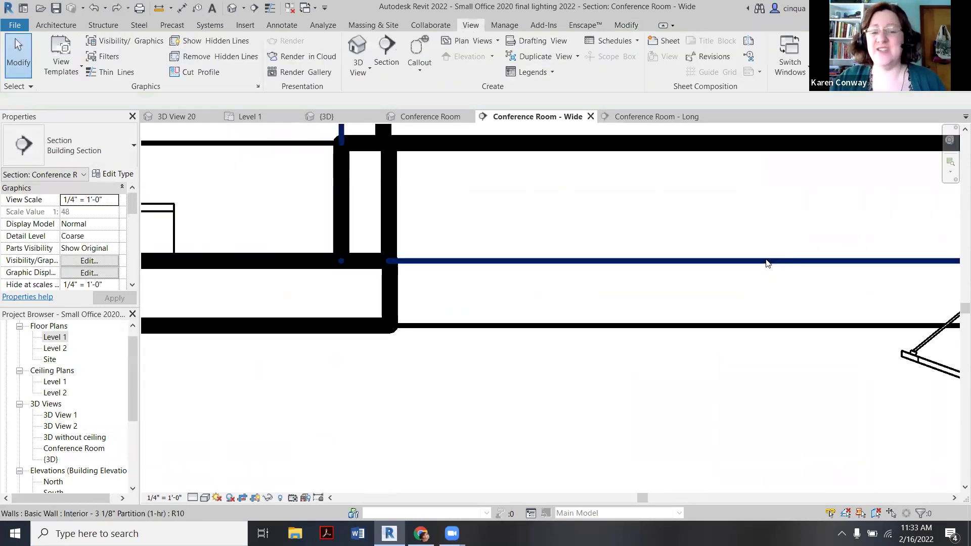
scroll(718, 223, "down", 3)
- Return to the Level 1 floor plan and go to the Conference Room - Long section from its horizontal section line
left_click(643, 118)
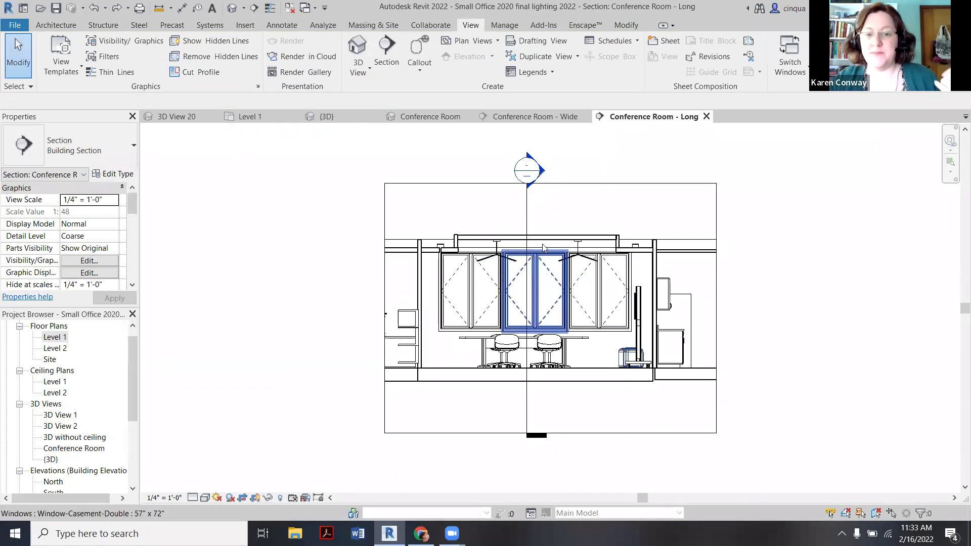
left_click(273, 120)
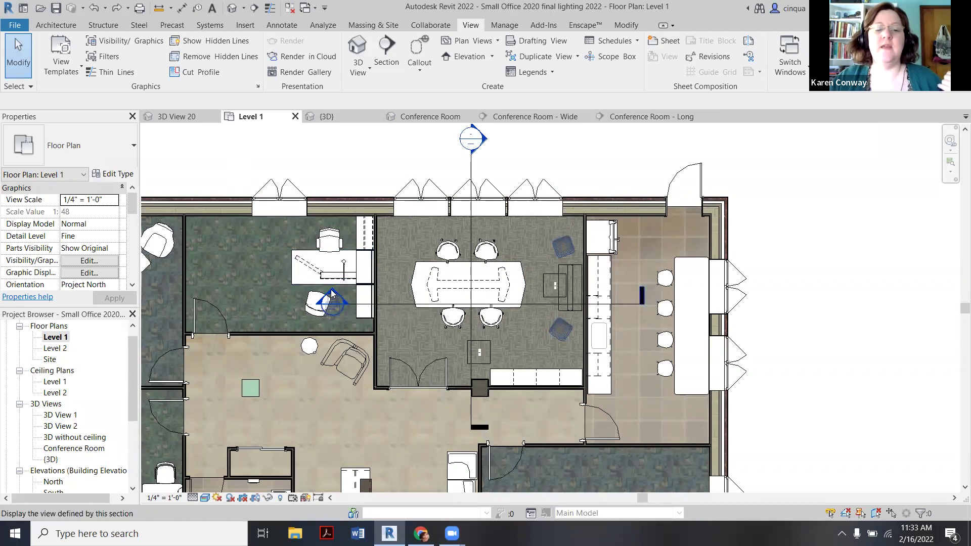
right_click(331, 294)
left_click(408, 353)
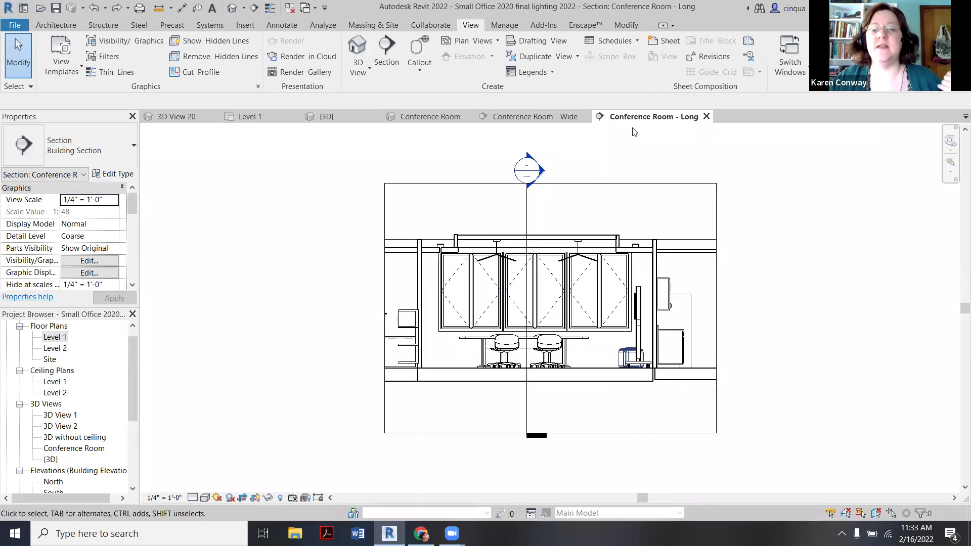
- Inspect the lower ceiling, raised ceiling, recessed downlights and suspended fixtures in the Conference Room - Long section
scroll(615, 165, "up", 3)
scroll(506, 283, "down", 1)
scroll(448, 274, "up", 2)
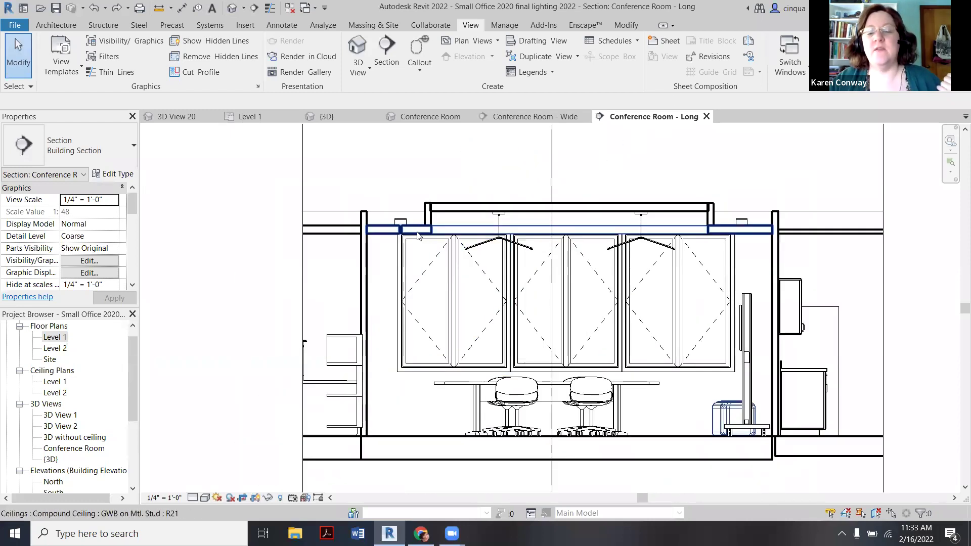
scroll(402, 221, "up", 2)
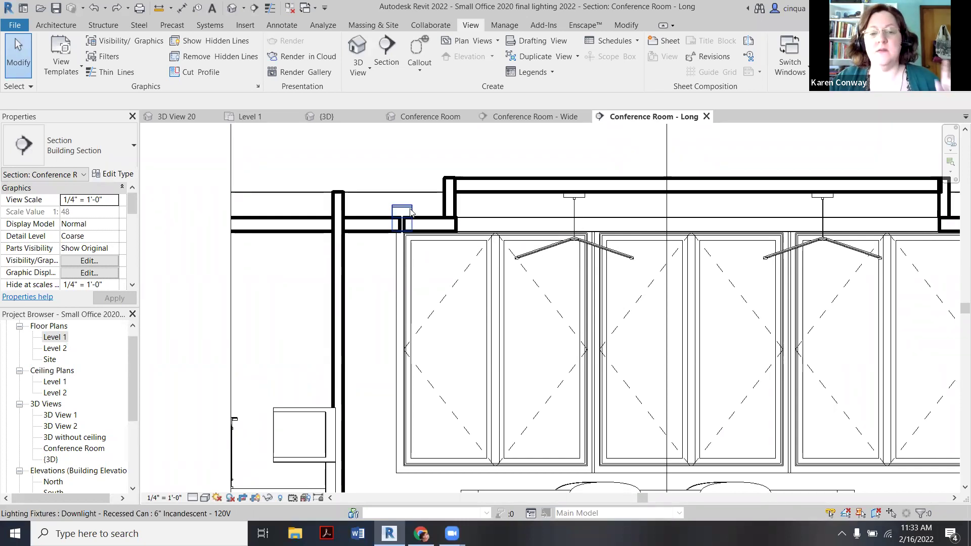
scroll(408, 213, "down", 5)
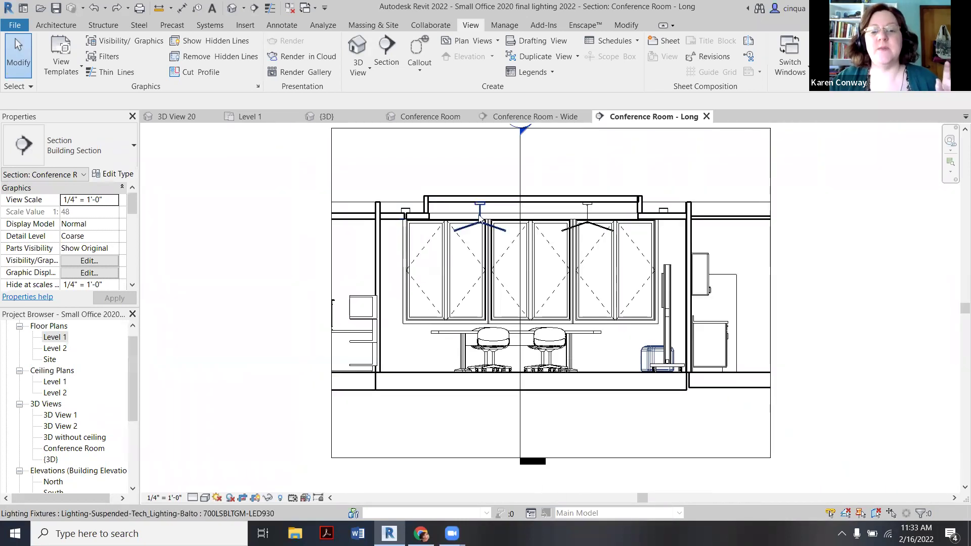
scroll(520, 219, "up", 1)
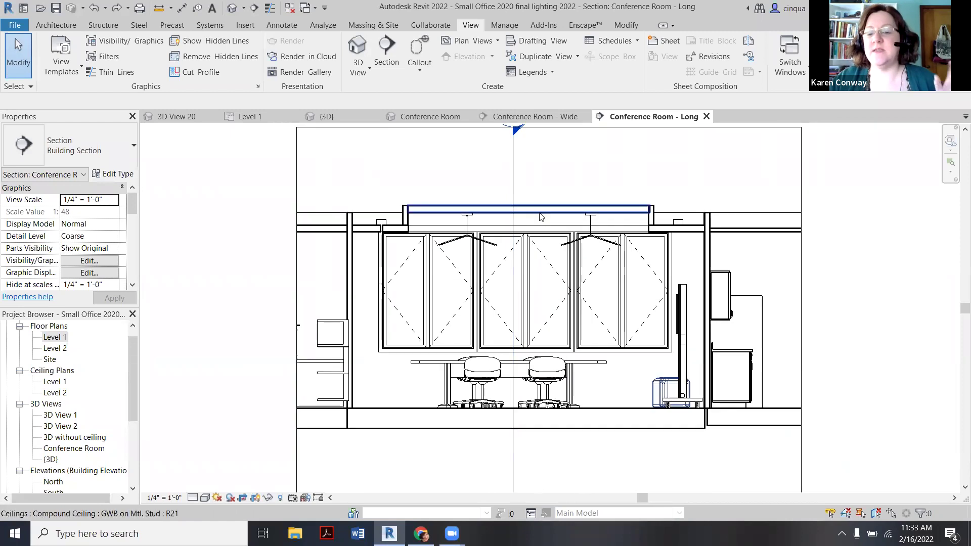
scroll(541, 217, "down", 1)
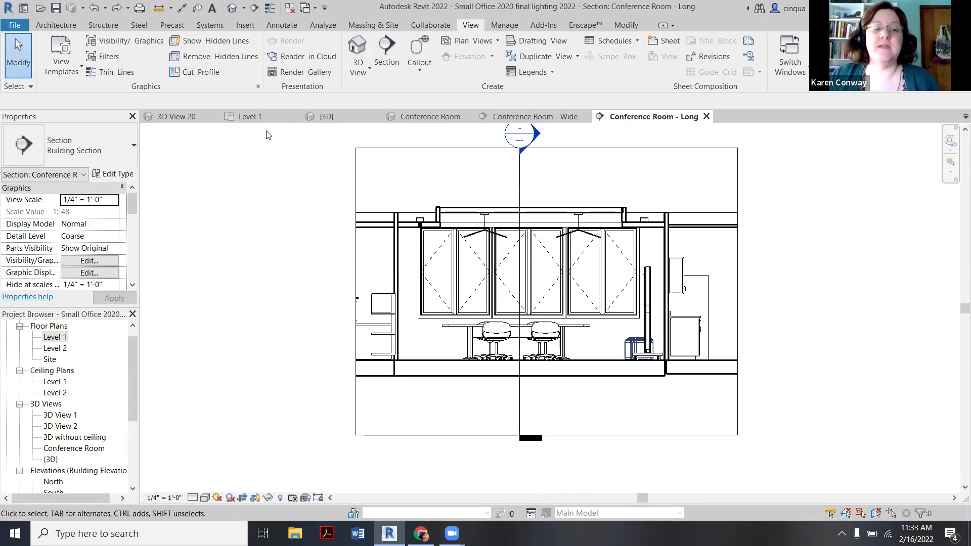
- Open the Level 1 ceiling plan and delete the square component from the conference room without a ceiling
double_click(55, 382)
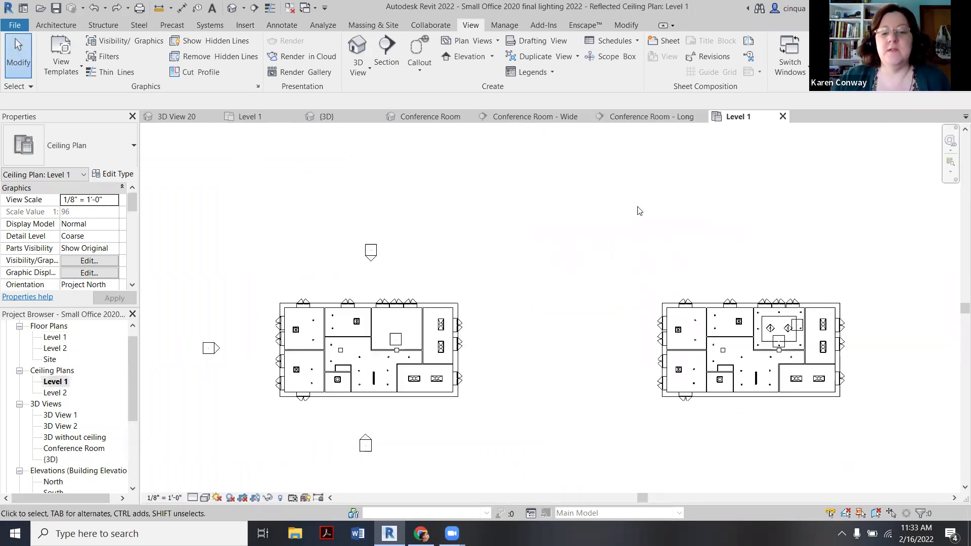
scroll(400, 338, "up", 5)
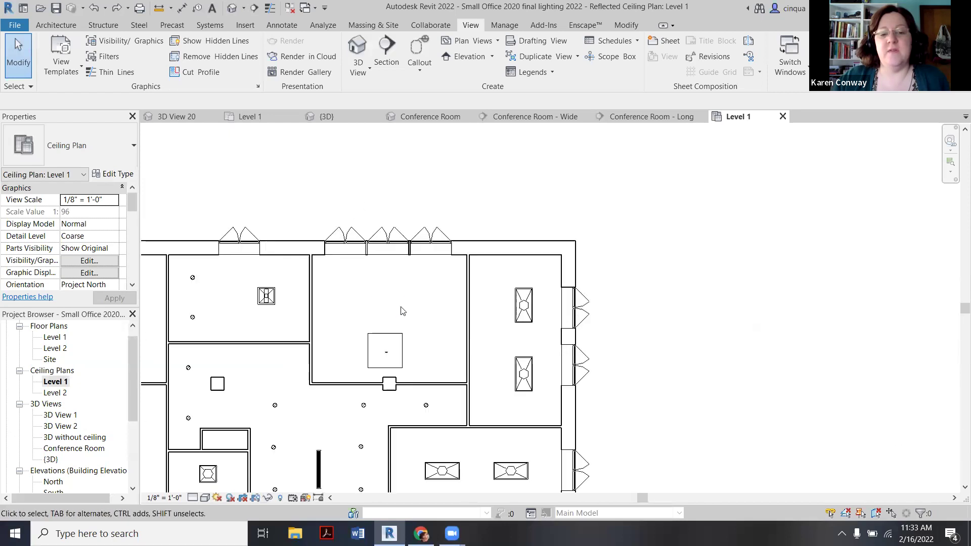
left_click(400, 338)
key("Delete")
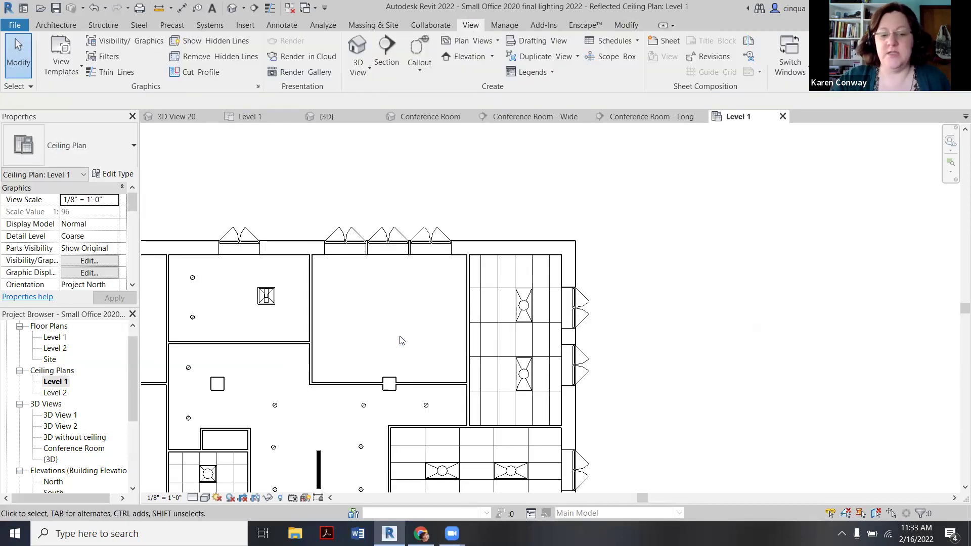
scroll(400, 340, "down", 4)
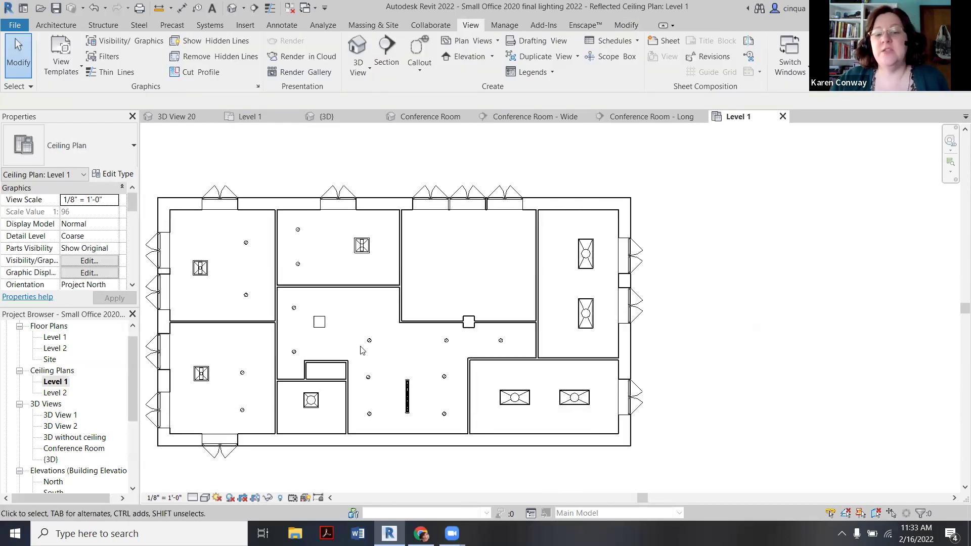
- Create a sketched GWB on Mtl. Stud ceiling with a rectangular boundary along the empty conference room's inner walls
left_click(65, 28)
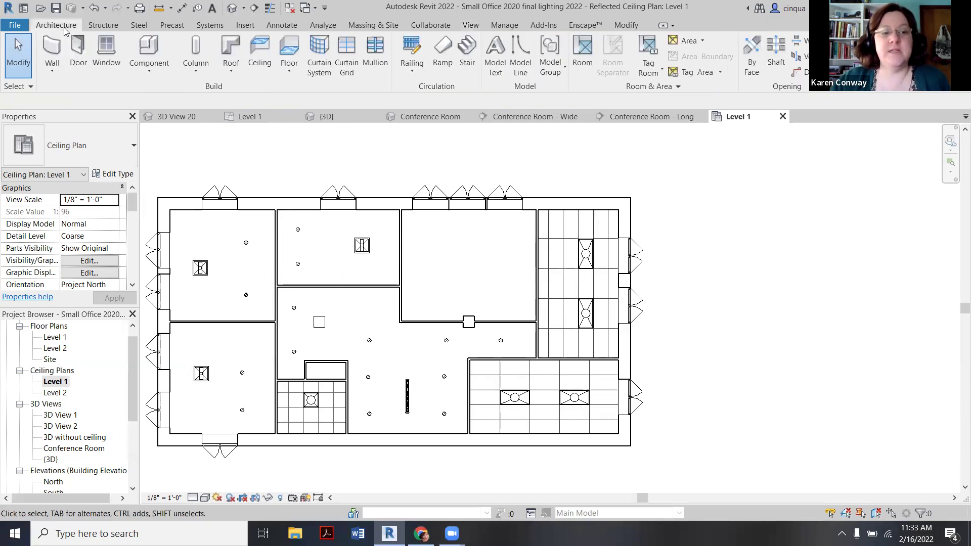
left_click(266, 67)
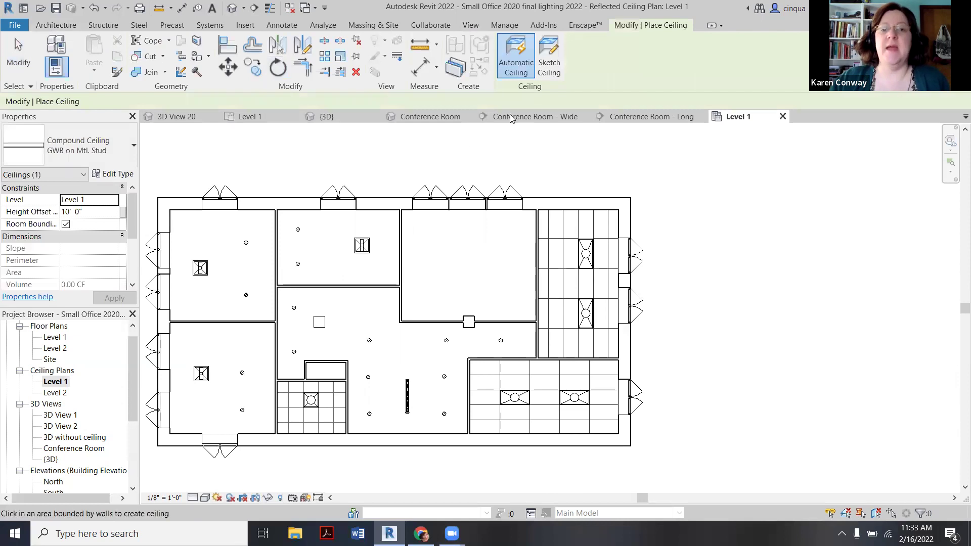
left_click(550, 74)
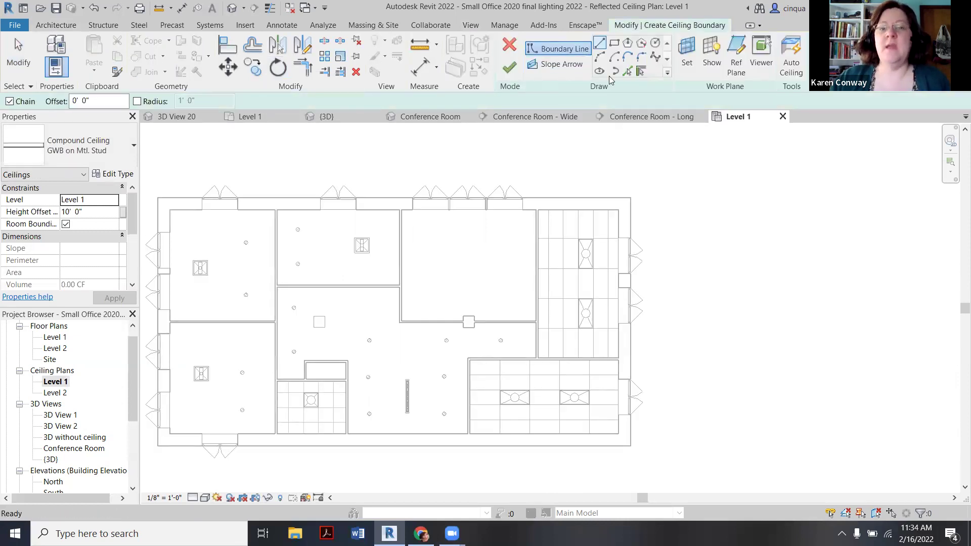
left_click(615, 45)
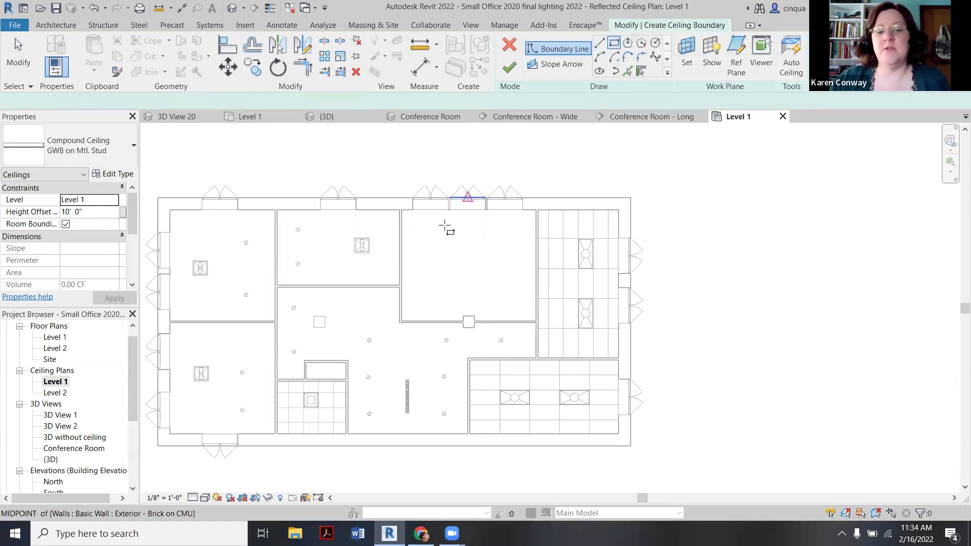
scroll(418, 218, "up", 2)
left_click(395, 196)
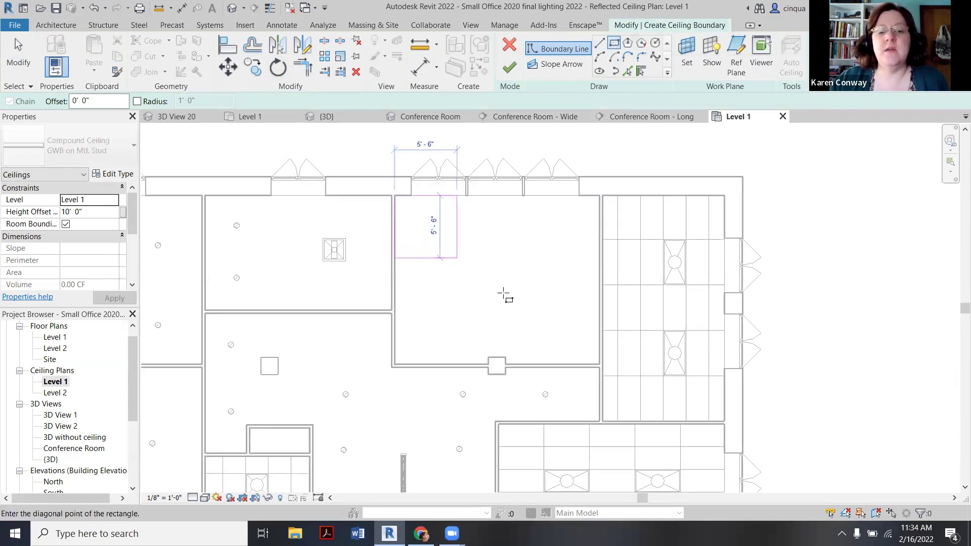
left_click(599, 364)
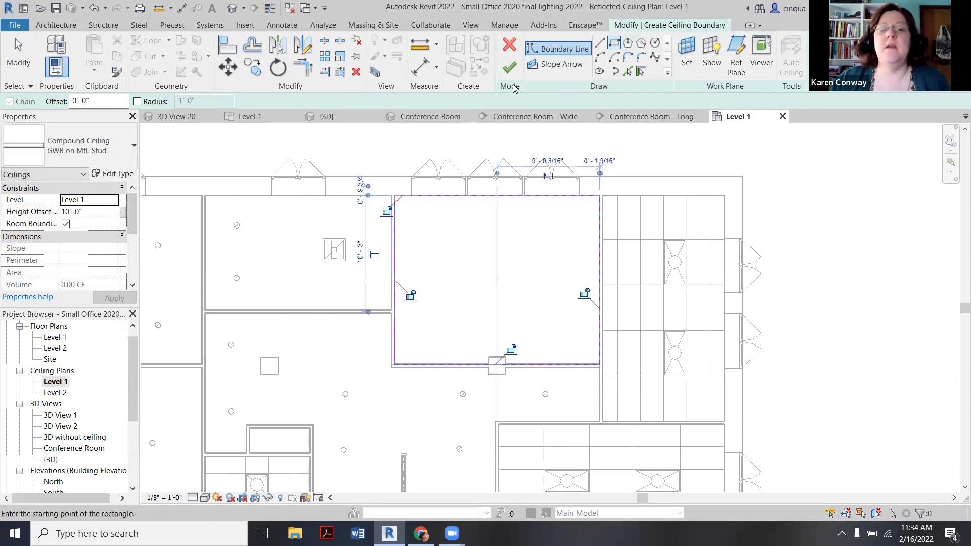
left_click(510, 67)
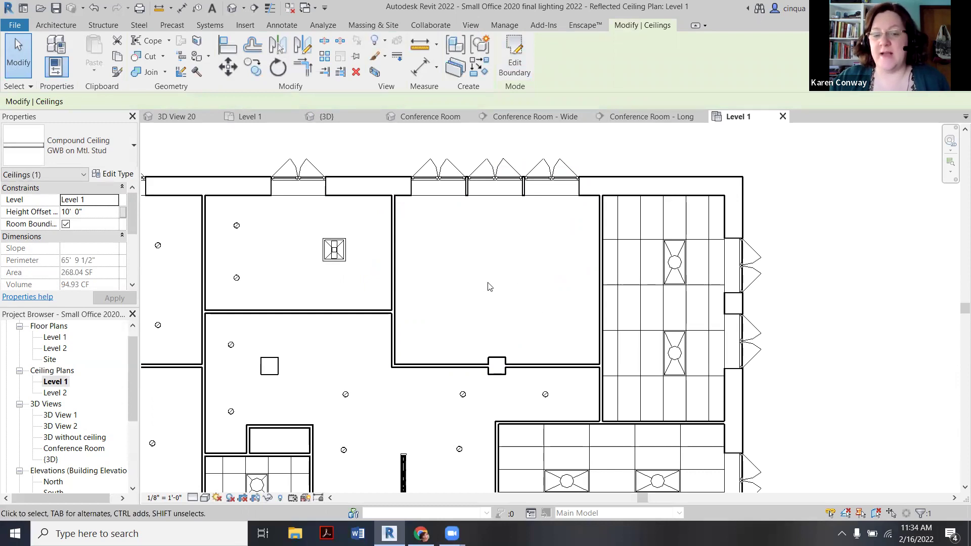
- Edit the new ceiling's boundary and draw an inner rectangle about 11' by 6' 6" near the middle of the room
left_click(515, 59)
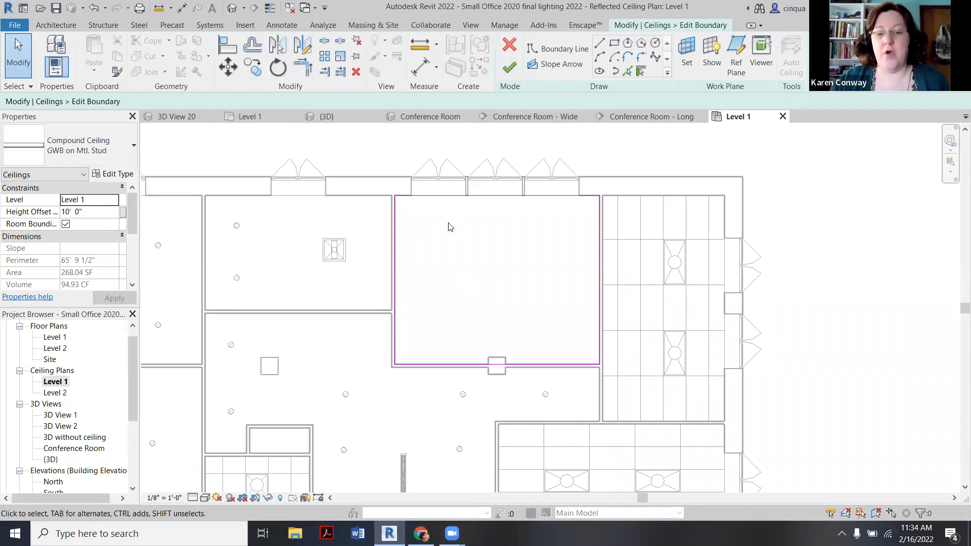
left_click(615, 42)
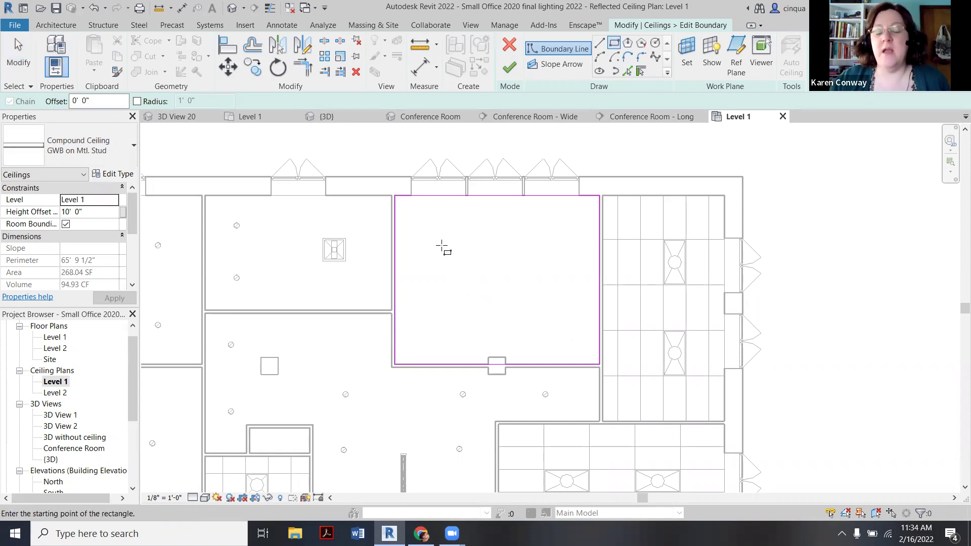
left_click(442, 246)
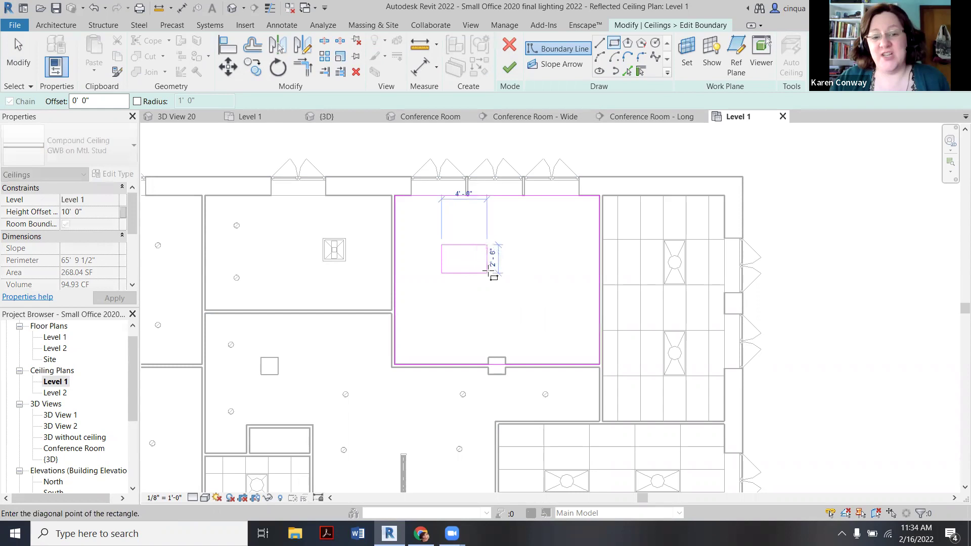
left_click(567, 319)
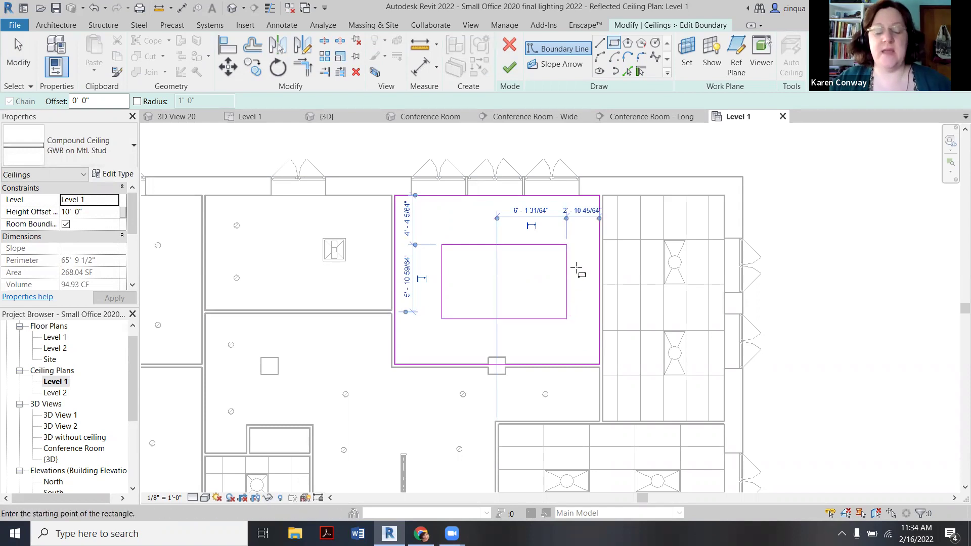
key("Escape")
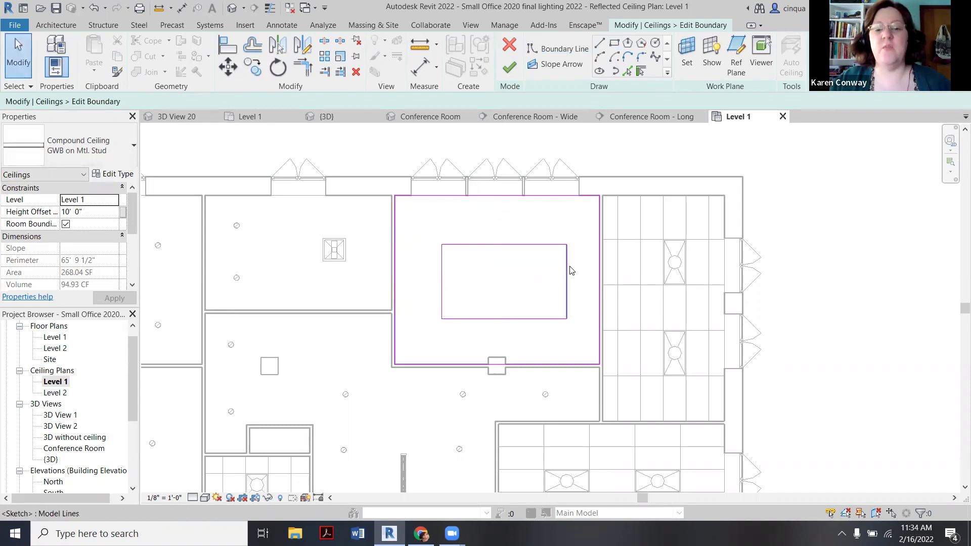
- Set the inner rectangle's right edge 3' from the ceiling's right boundary
left_click(567, 271)
scroll(568, 216, "up", 2)
left_click(580, 221)
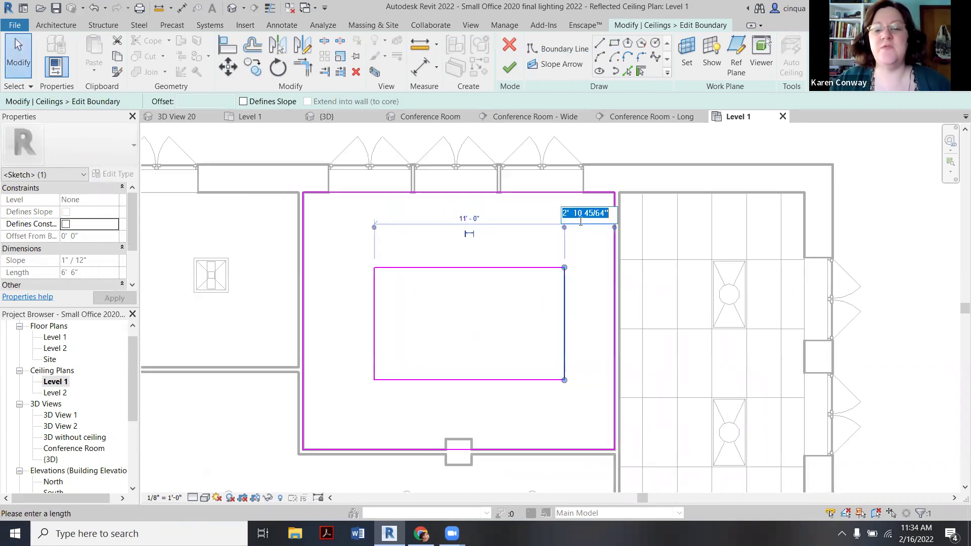
type("3'")
key("Return")
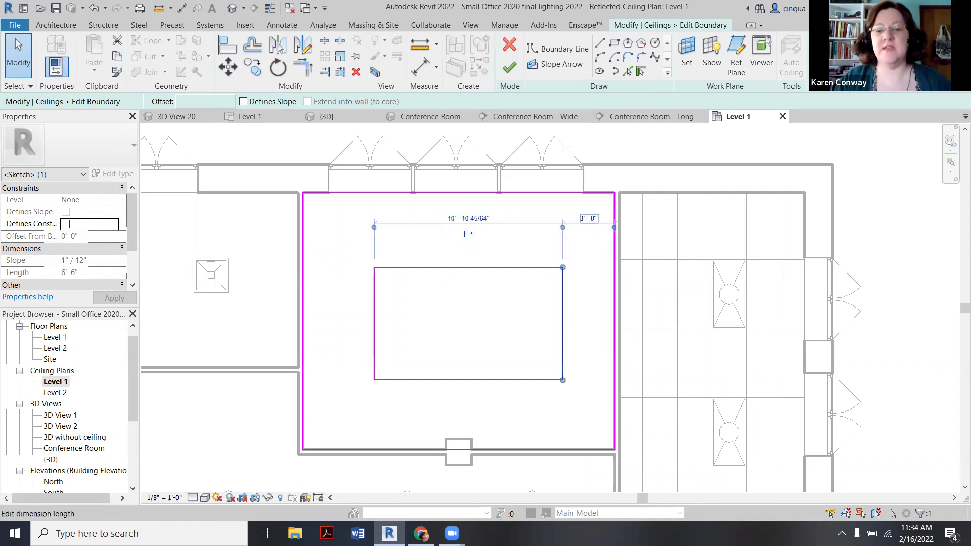
- Set the inner rectangle's left edge 3' from the ceiling's left boundary
left_click(376, 306)
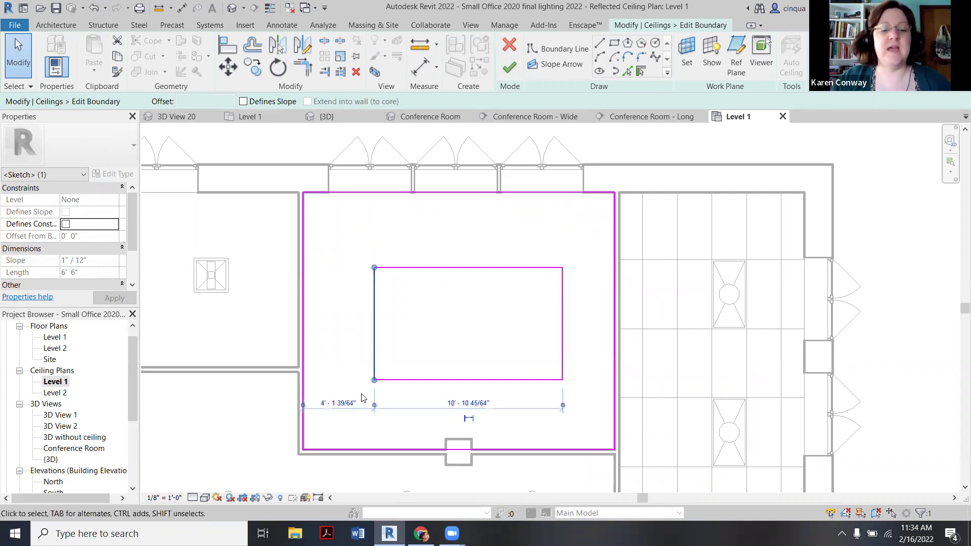
left_click(347, 403)
type("3'")
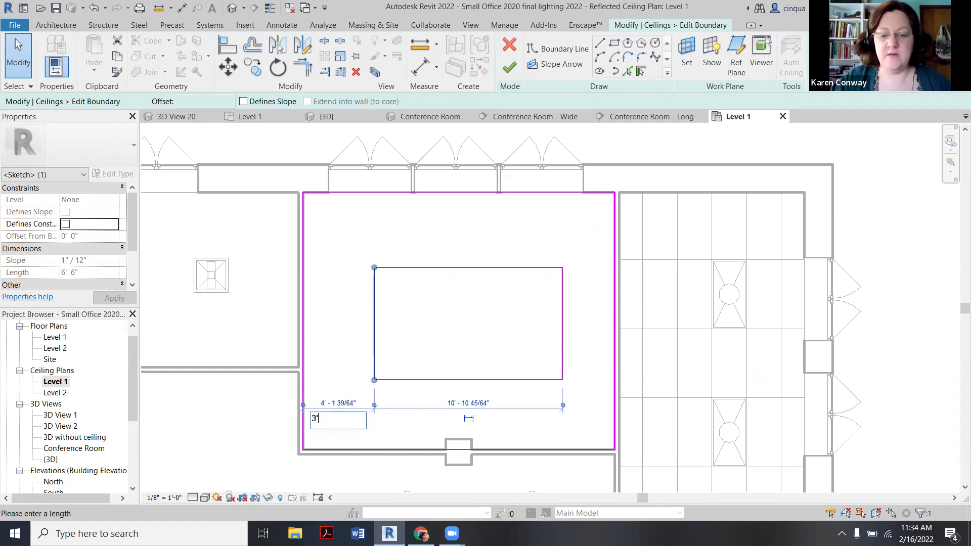
key("Return")
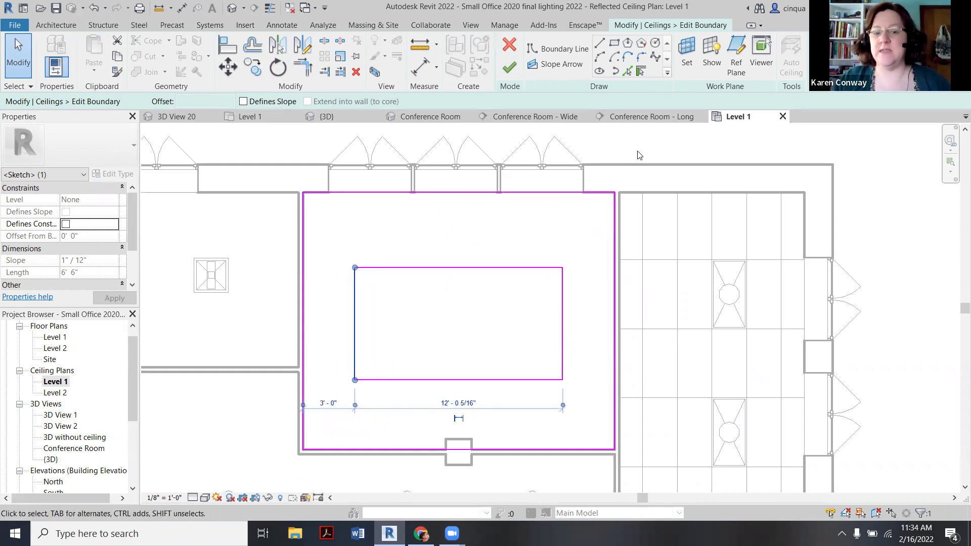
- Set the inner rectangle's upper edge 4' from the ceiling's upper boundary
left_click(531, 267)
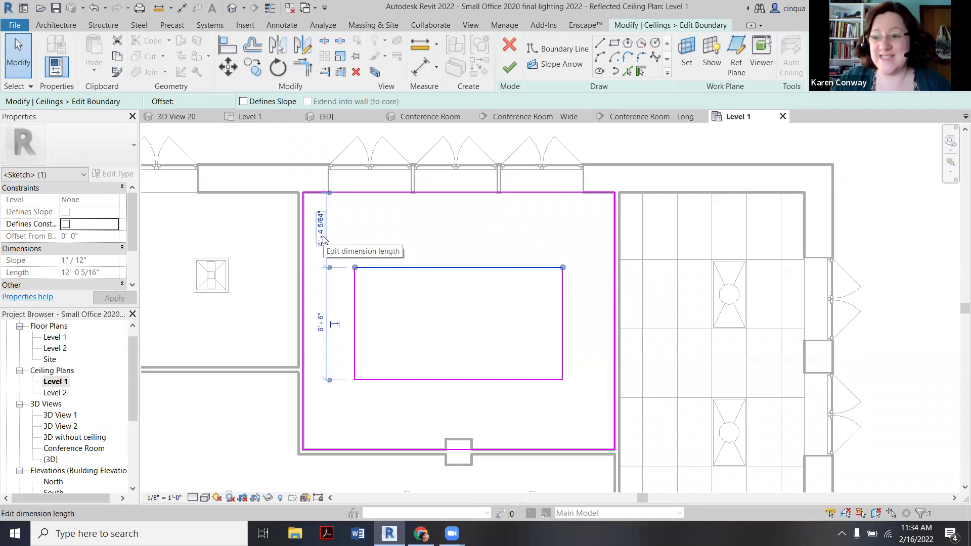
left_click(323, 238)
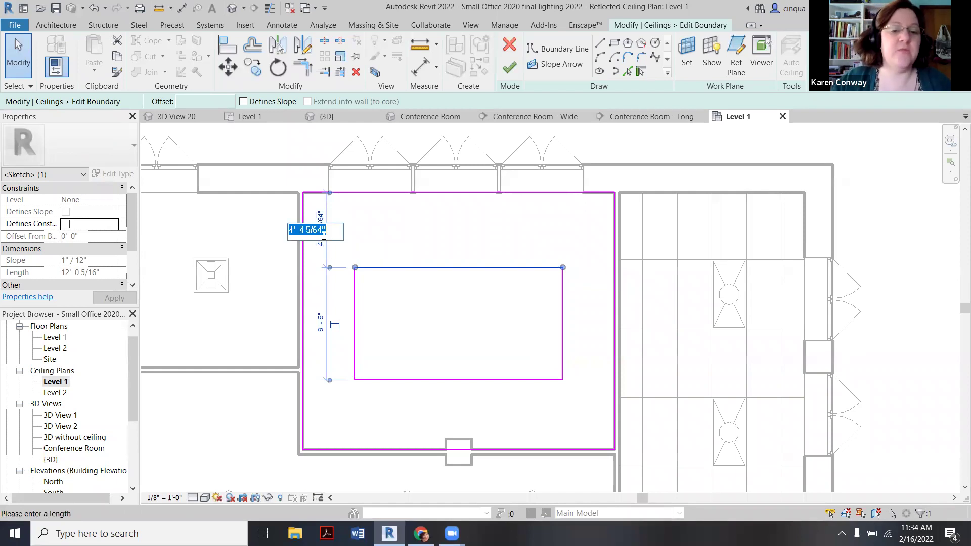
type("4")
key("Return")
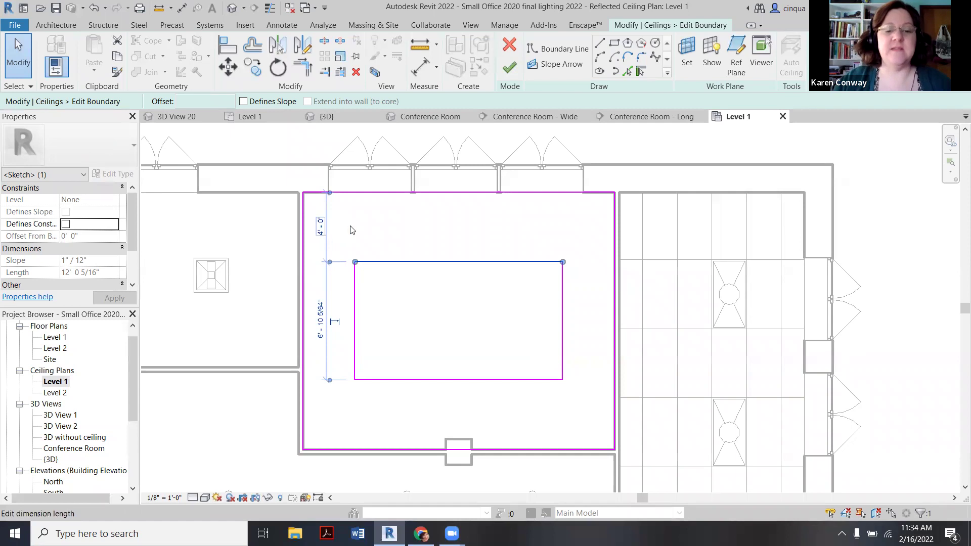
- Set the inner rectangle's lower edge 4' from the ceiling's lower boundary
scroll(349, 236, "down", 2)
scroll(348, 236, "down", 1)
left_click(358, 273)
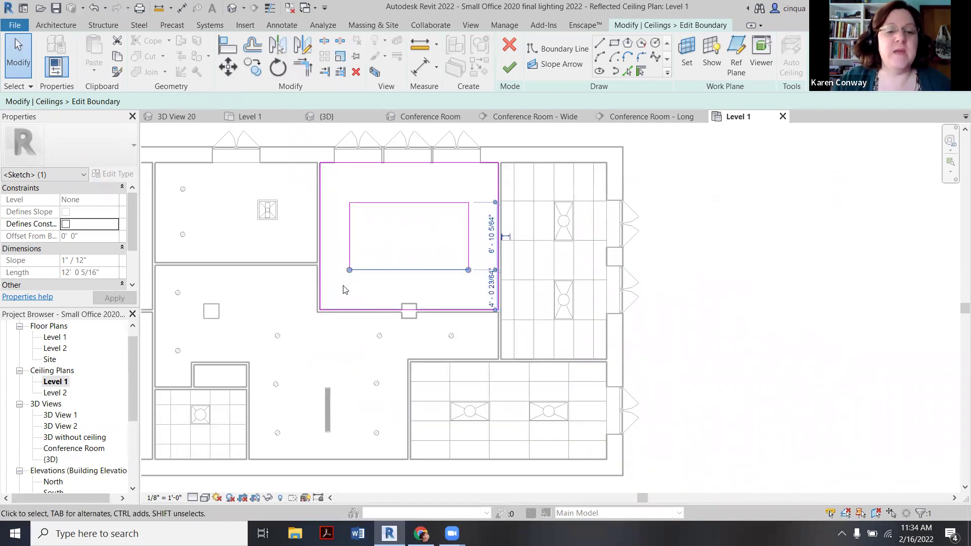
scroll(449, 303, "up", 2)
left_click(508, 296)
type("4")
key("Return")
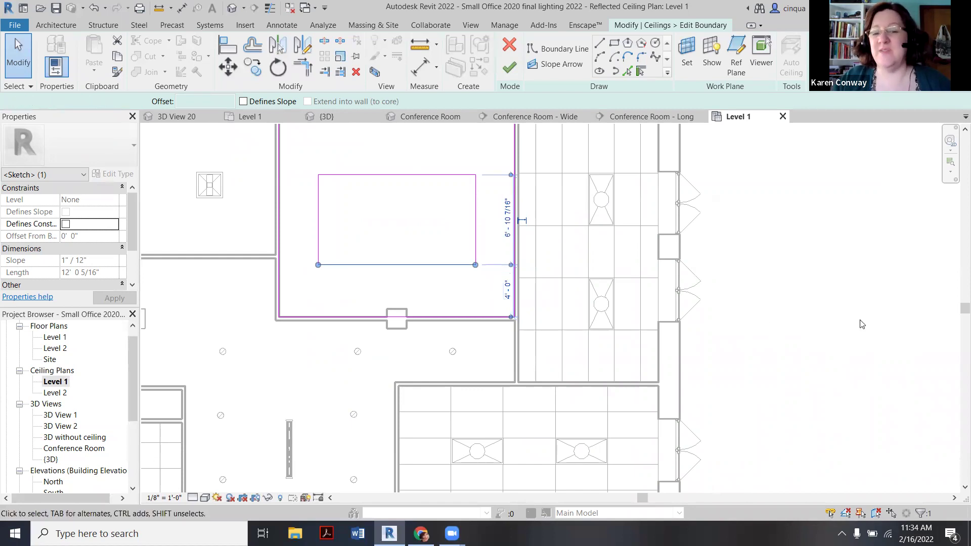
- Finish the boundary edit of the conference room's perimeter ceiling
left_click(862, 324)
scroll(737, 297, "down", 1)
scroll(652, 260, "up", 1)
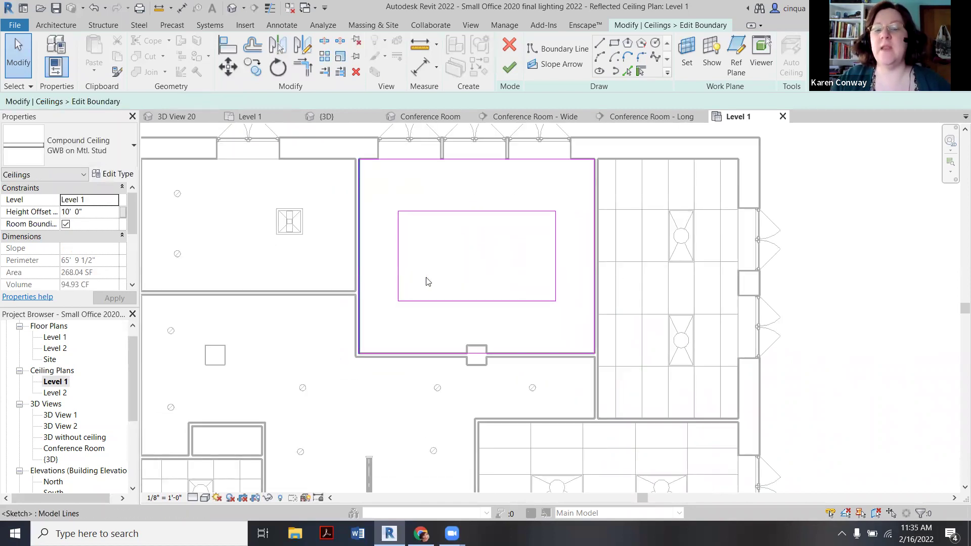
left_click(509, 69)
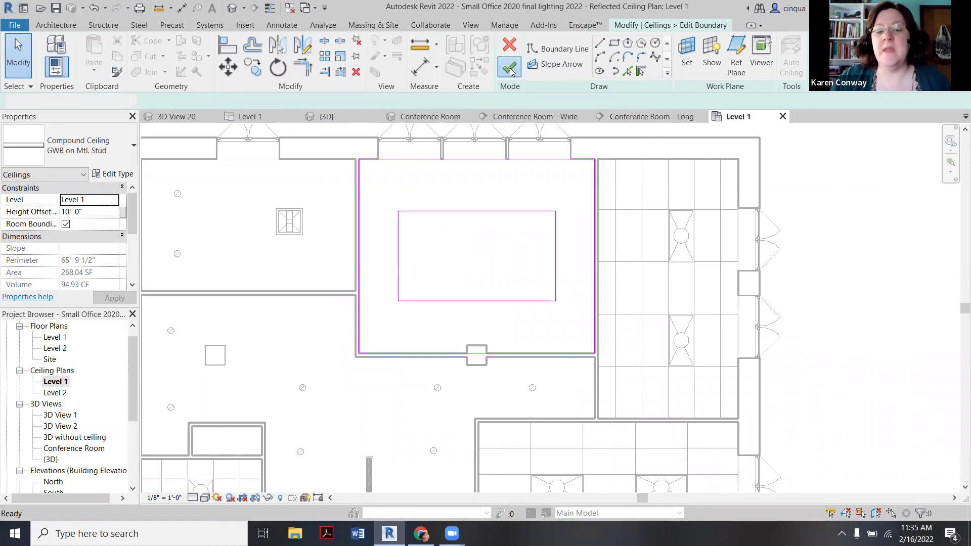
scroll(484, 236, "down", 1)
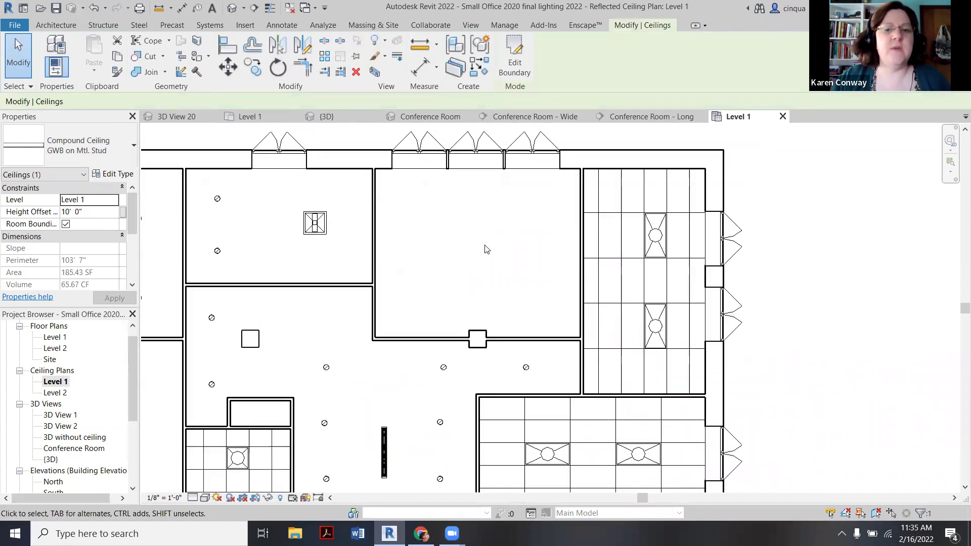
scroll(484, 236, "down", 1)
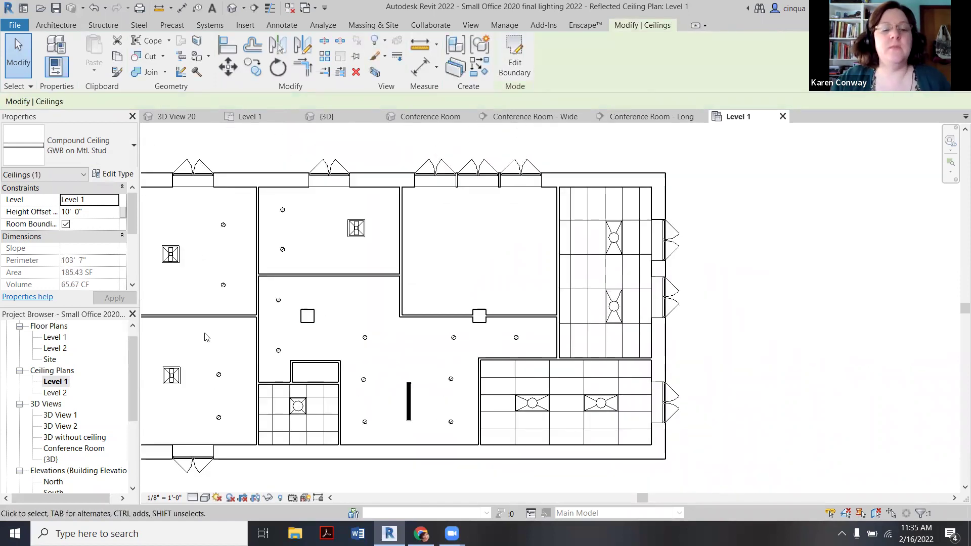
- Open the {3D} view at the second office's conference room ceiling
double_click(51, 459)
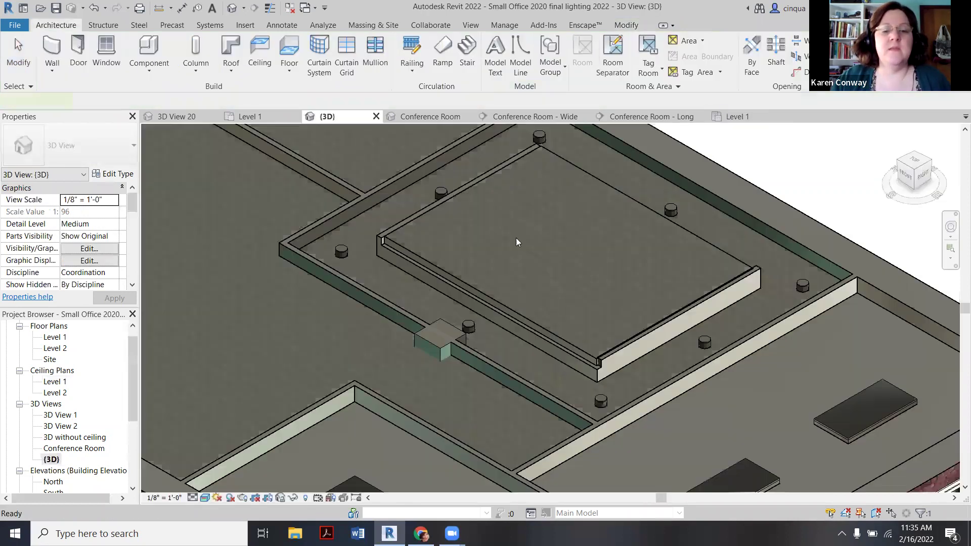
left_click(594, 265)
scroll(596, 265, "down", 5)
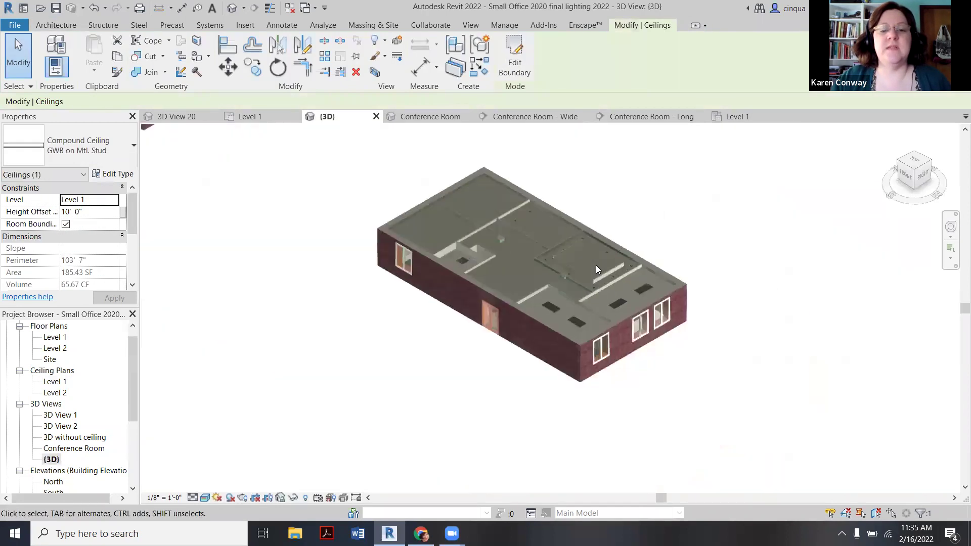
middle_click_drag(596, 265, 299, 162)
scroll(466, 148, "up", 5)
key("Escape")
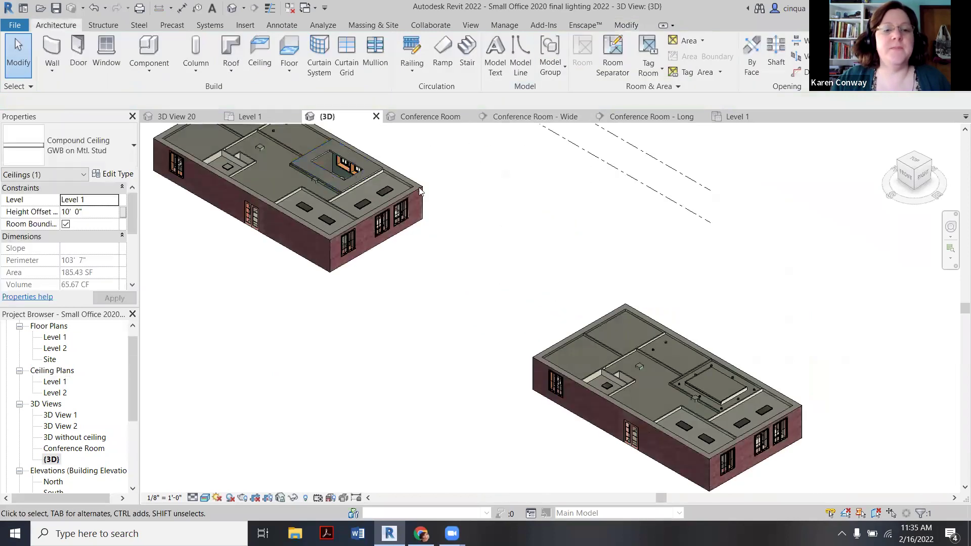
scroll(523, 240, "up", 6)
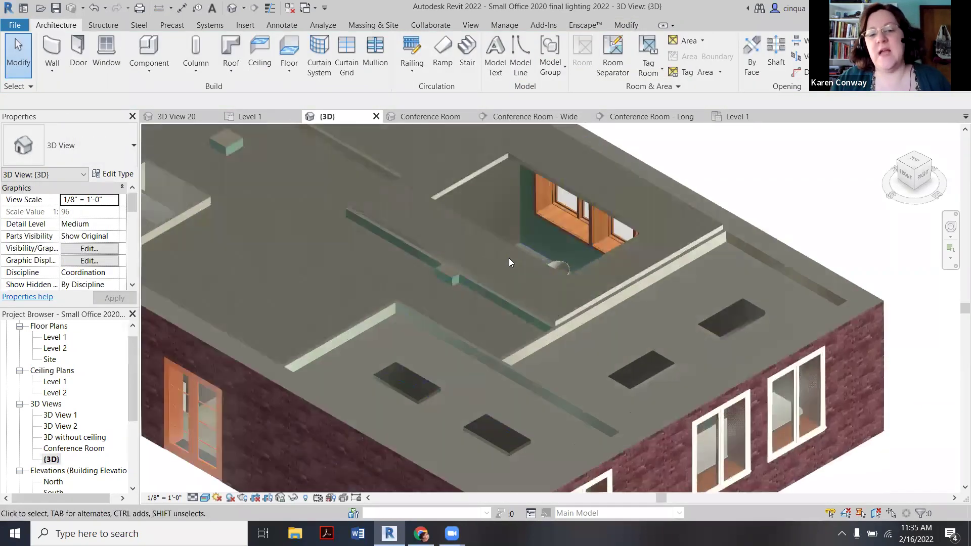
- Set the perimeter ceiling's height offset from Level 1 to 8'
left_click(523, 256)
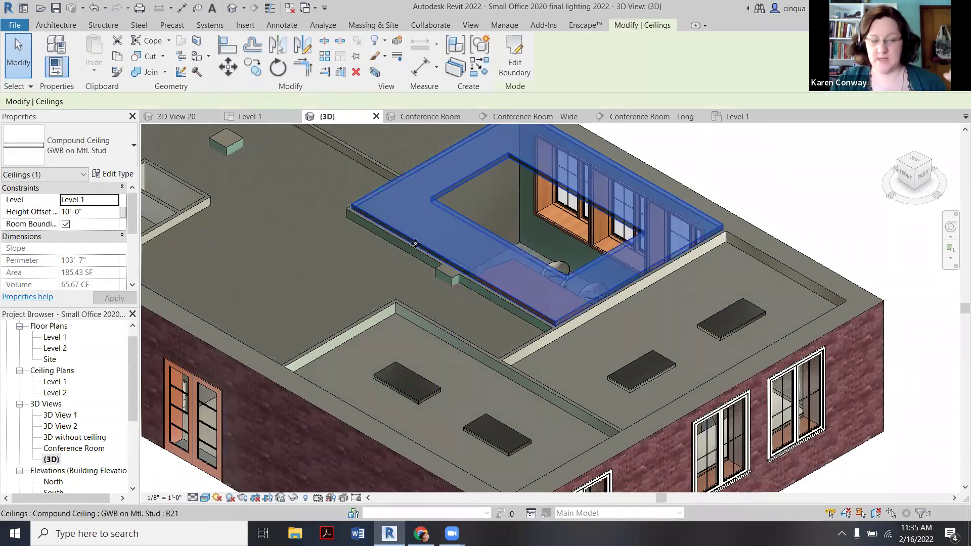
left_click(95, 210)
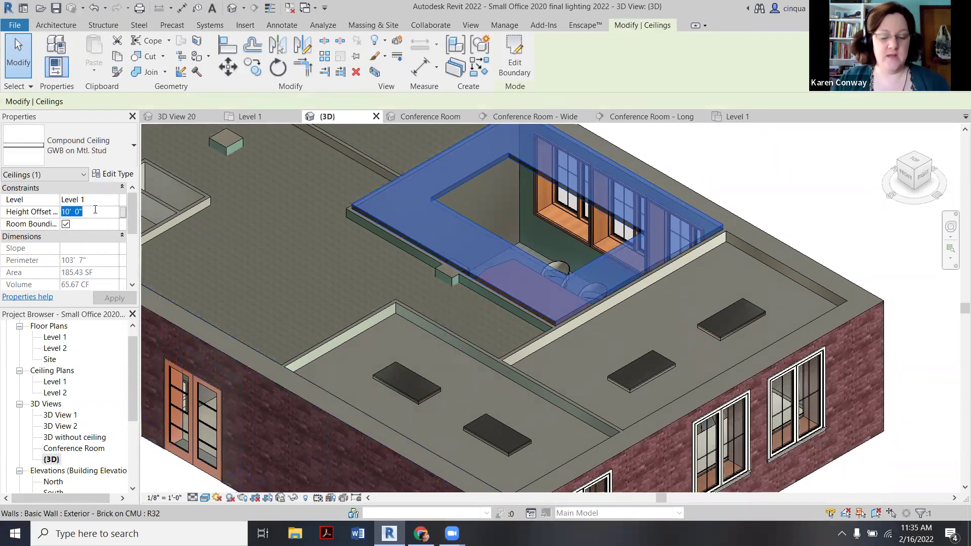
type("8")
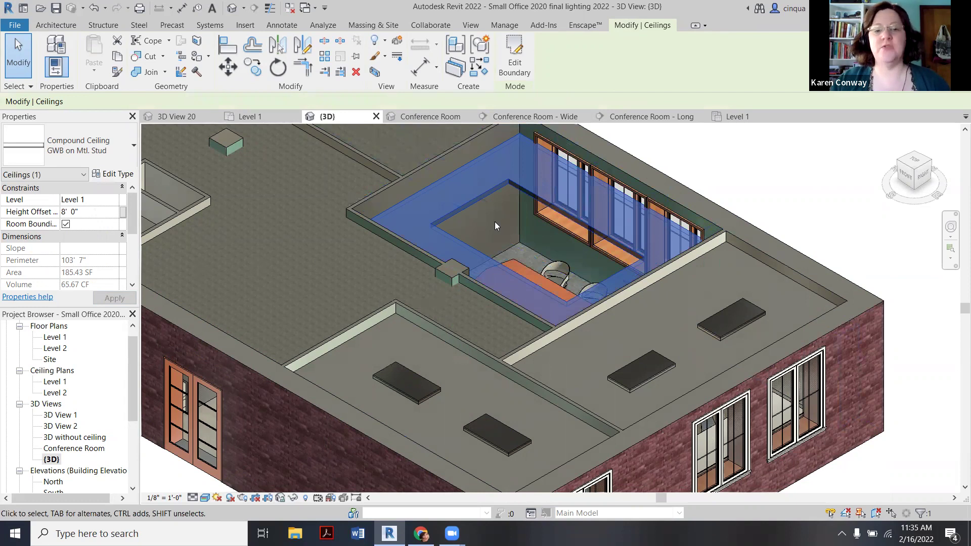
scroll(494, 221, "down", 2)
left_click(797, 220)
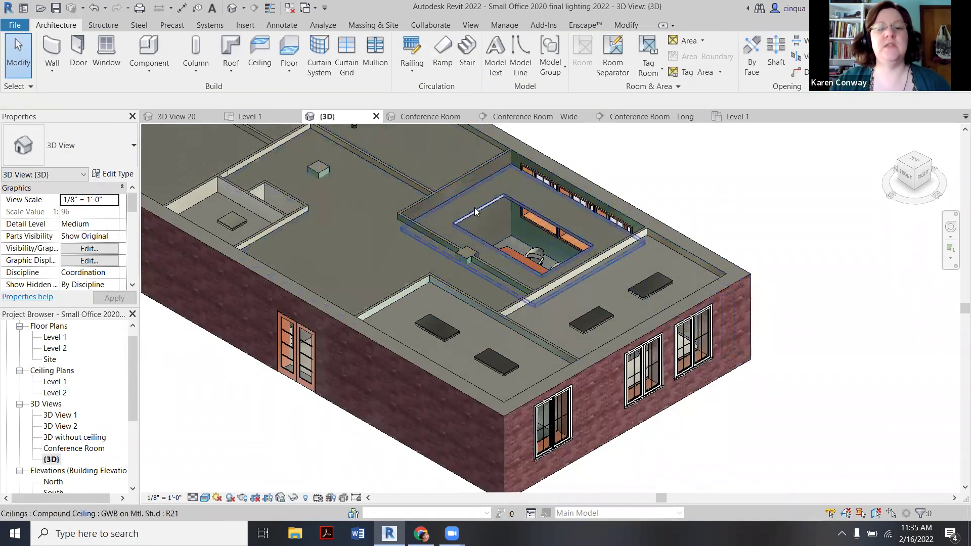
- Set the perimeter ceiling's height offset from Level 1 to 9'
left_click(419, 232)
left_click(95, 212)
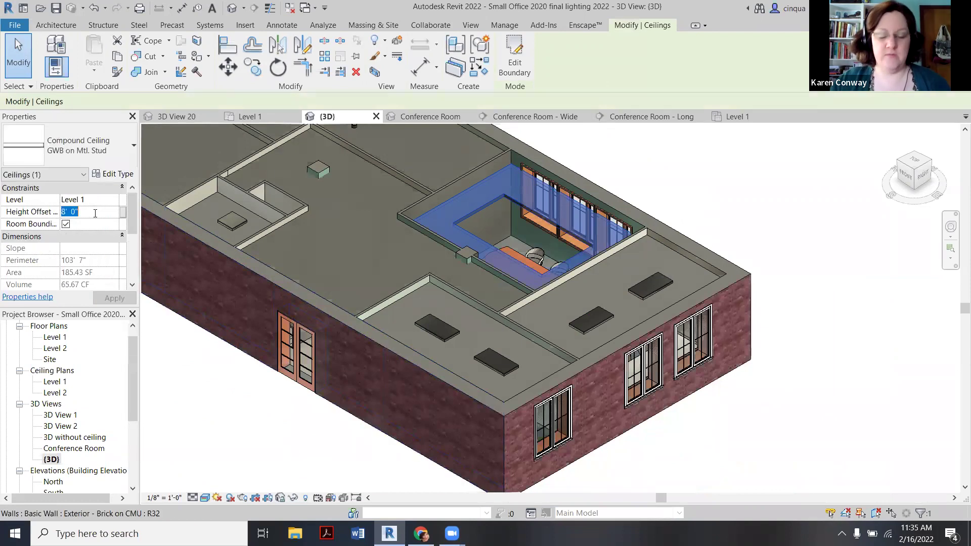
type("9")
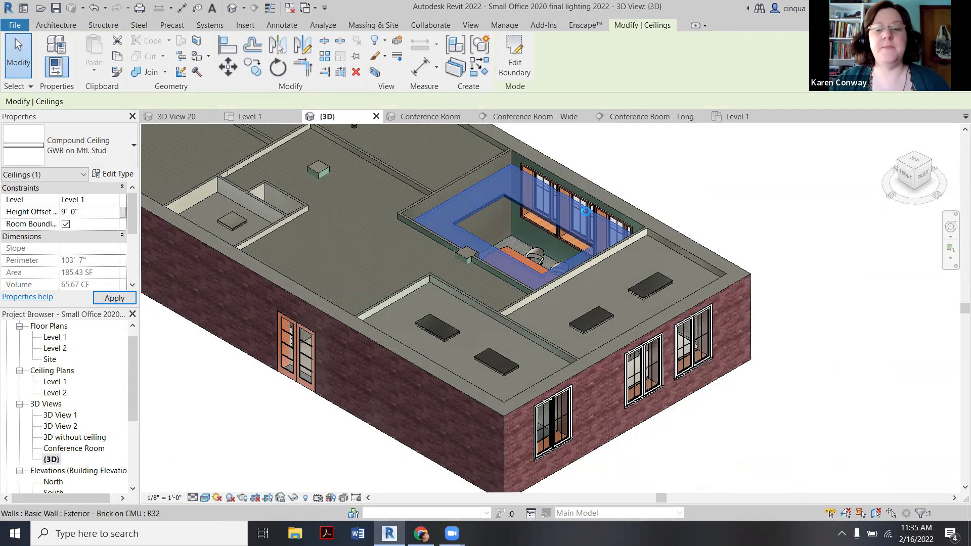
left_click(631, 174)
scroll(567, 238, "up", 4)
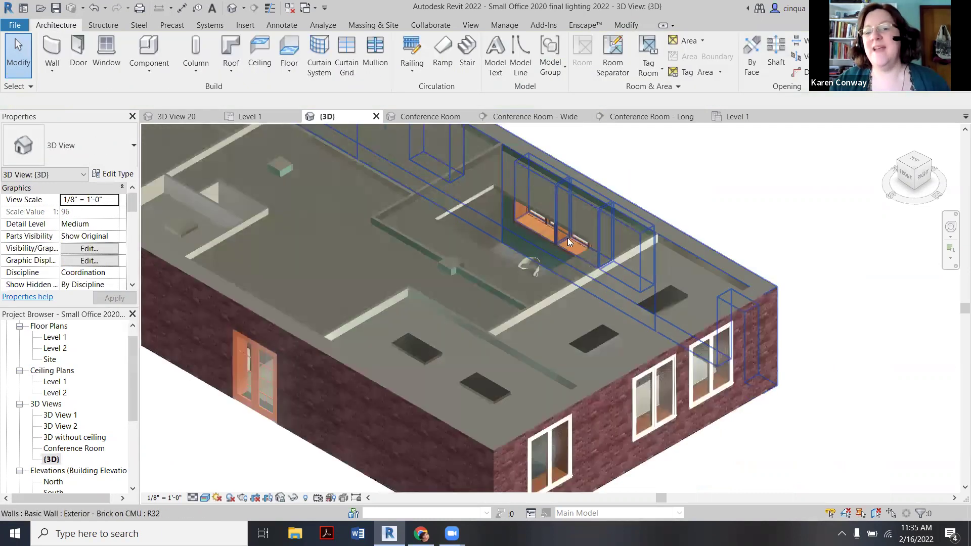
scroll(506, 263, "down", 1)
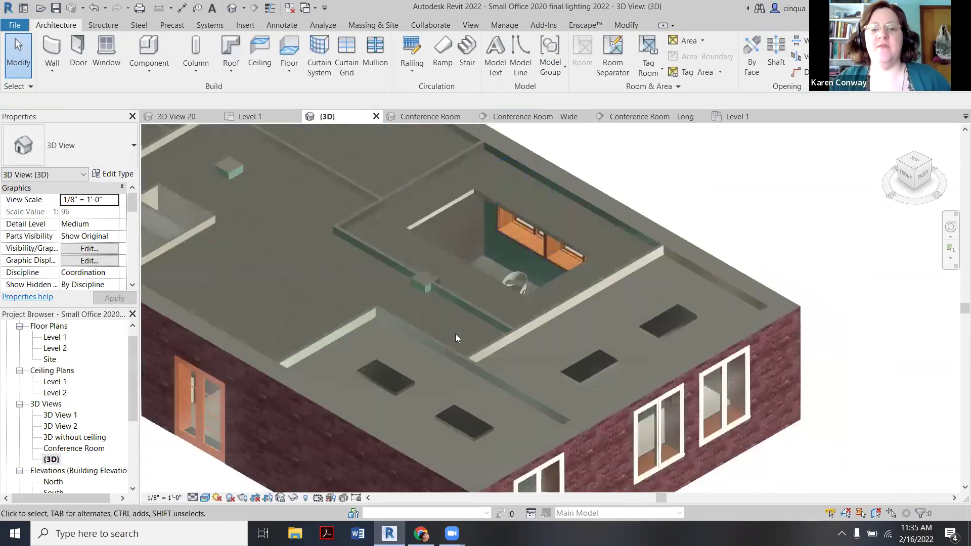
- Return to the Level 1 ceiling plan at the conference room
left_click(256, 119)
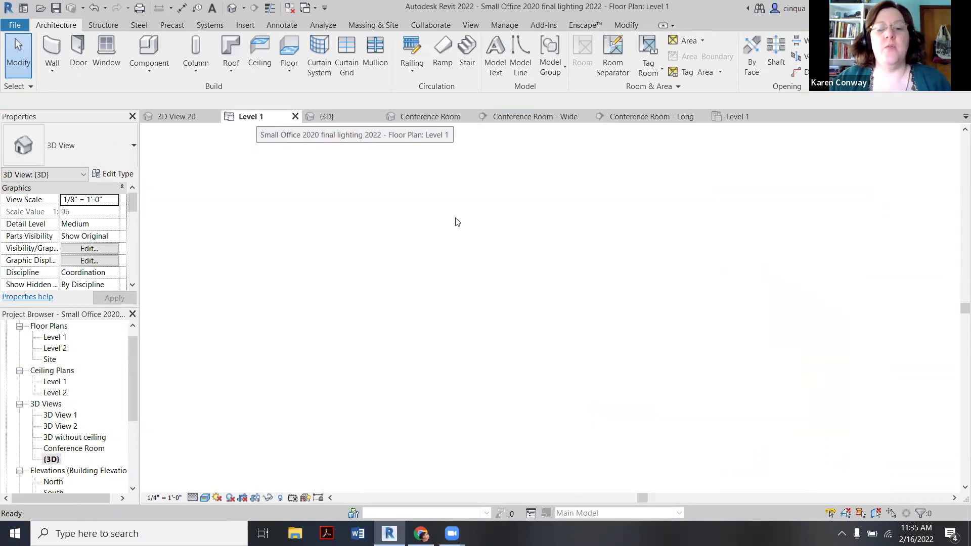
left_click(55, 381)
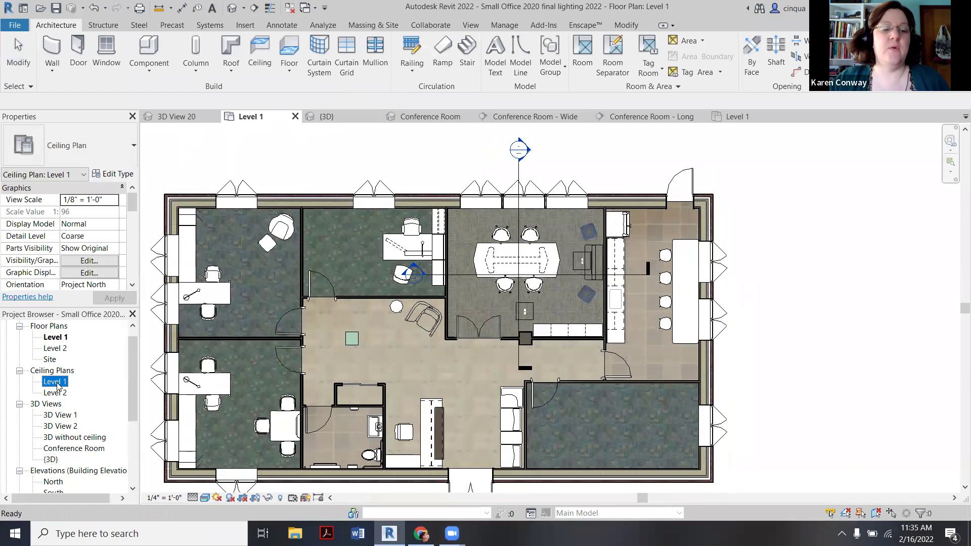
double_click(56, 383)
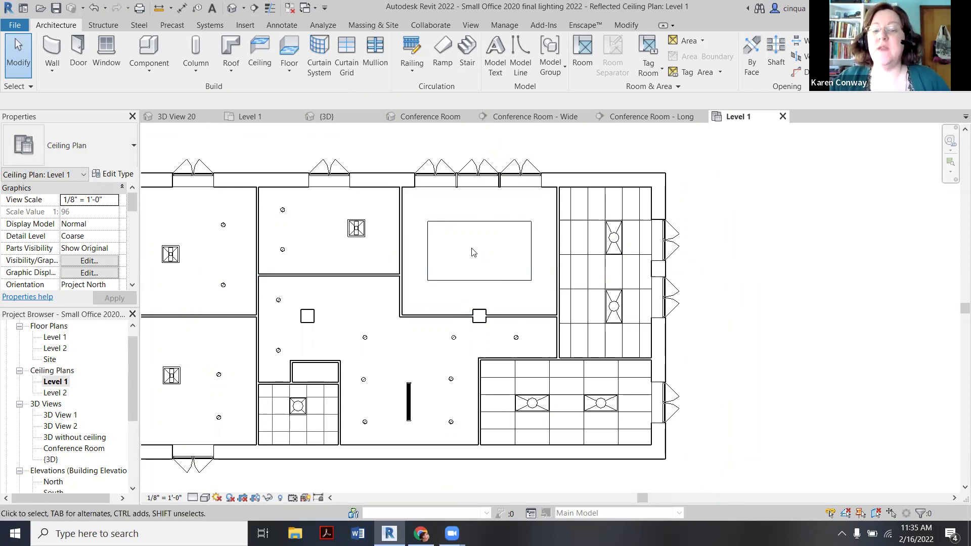
scroll(496, 245, "up", 1)
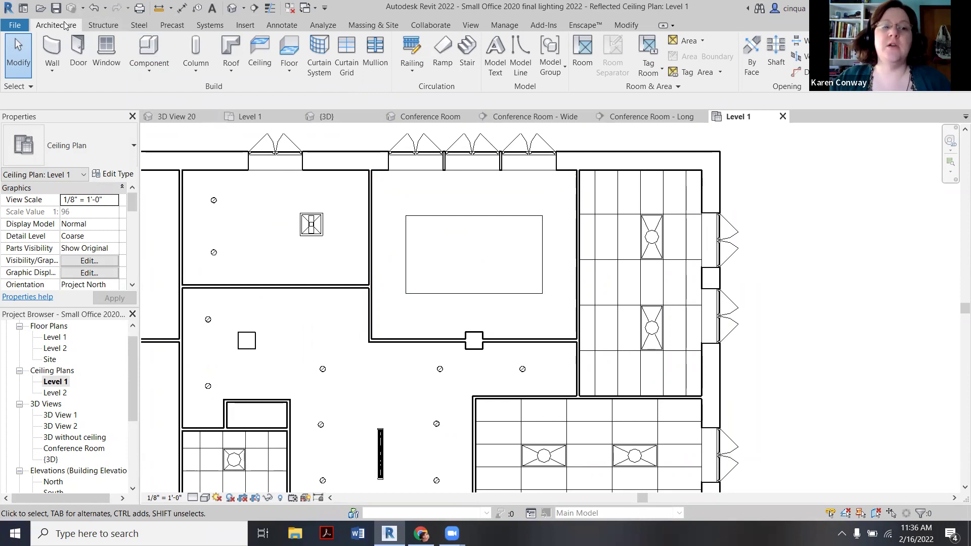
- Sketch a GWB on Mtl. Stud ceiling at 10' height offset, its rectangular boundary of about 12' by 6' 10" matching the perimeter ceiling's opening corner to corner
left_click(259, 51)
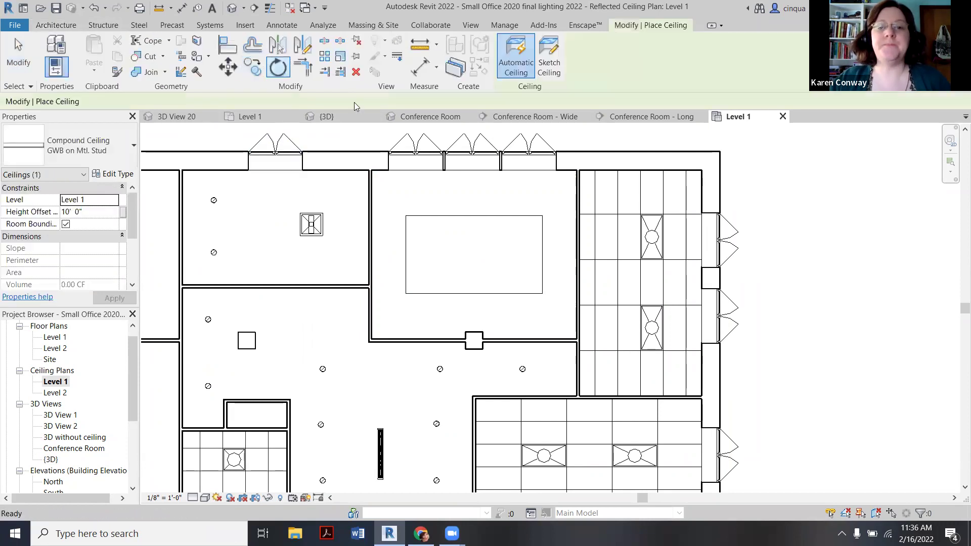
left_click(544, 67)
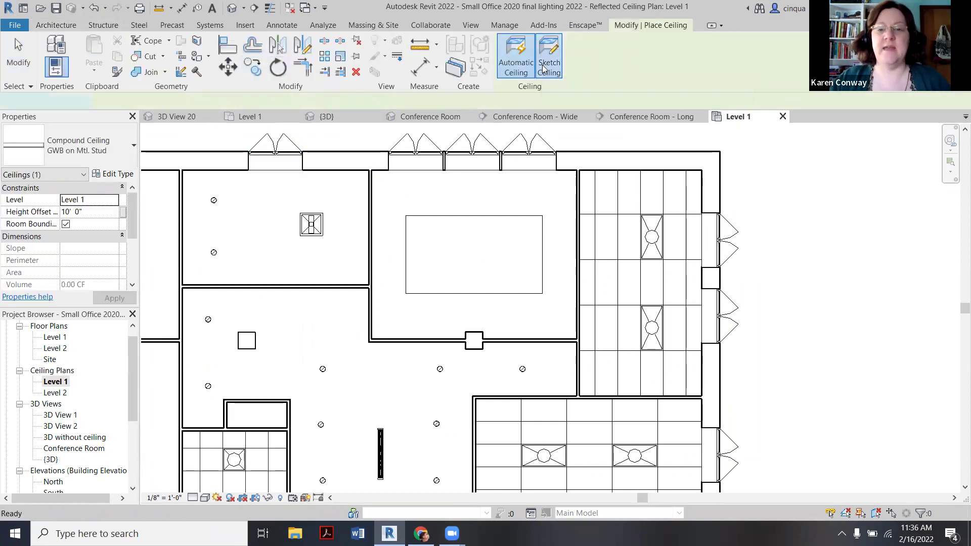
left_click(615, 43)
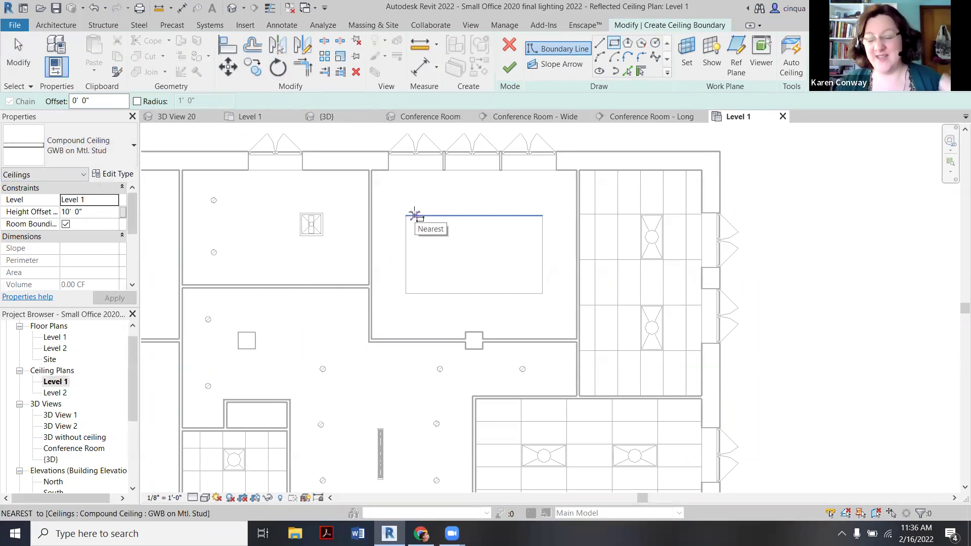
scroll(414, 214, "up", 1)
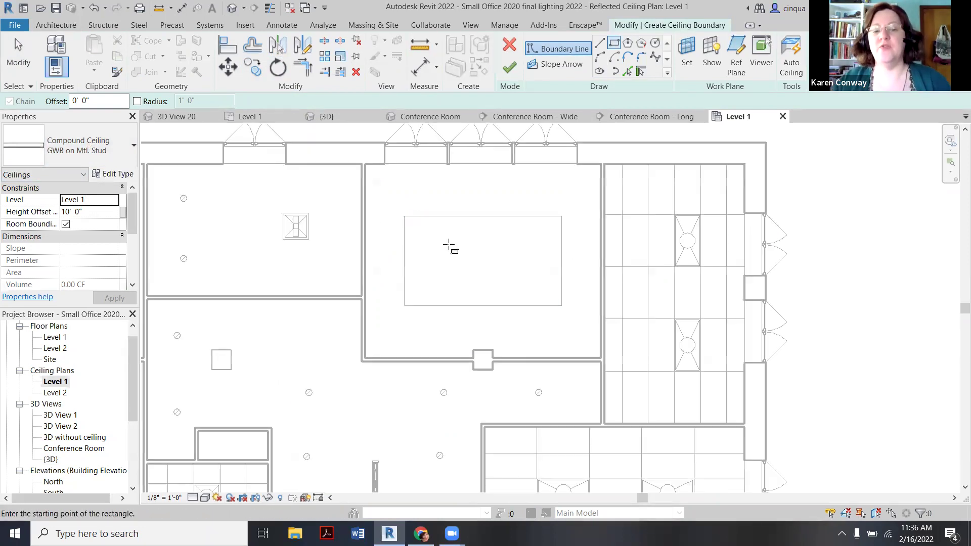
left_click(404, 216)
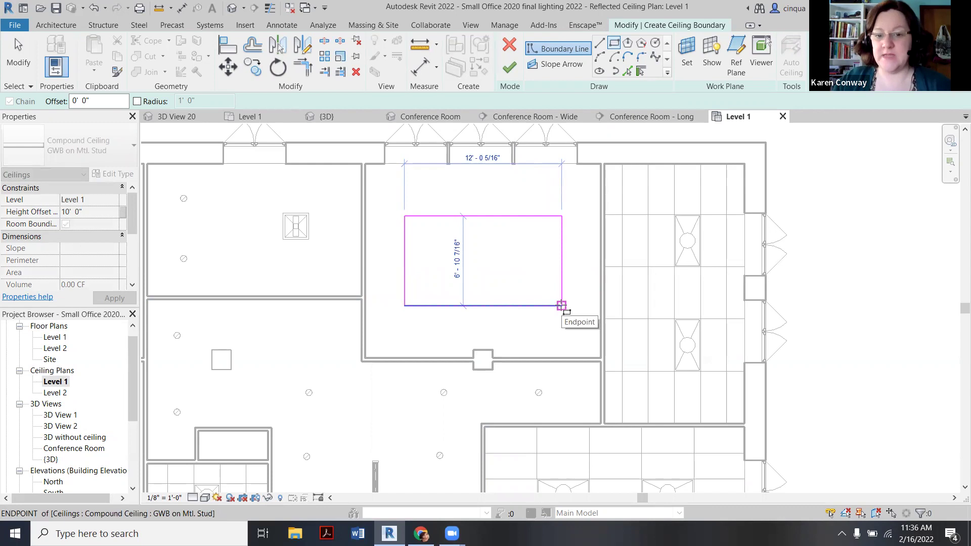
left_click(561, 306)
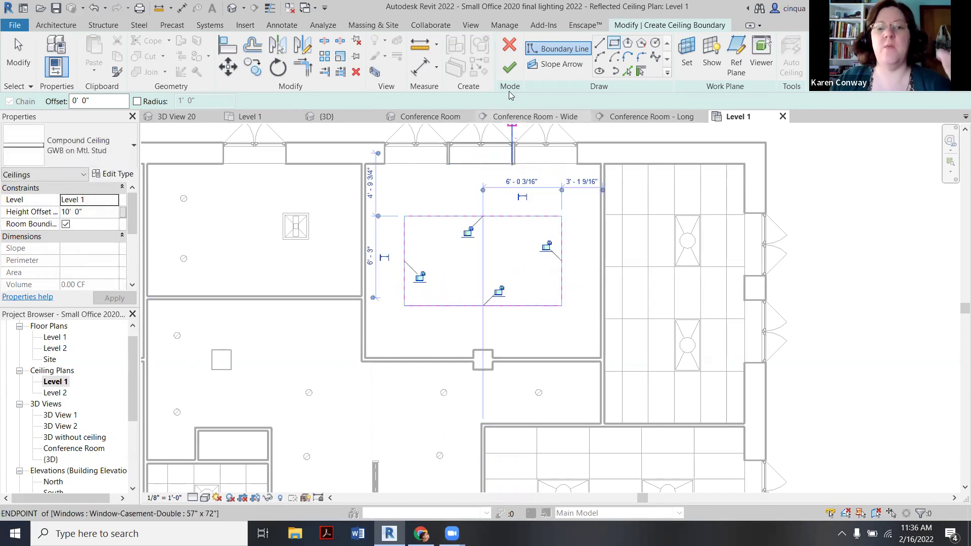
left_click(509, 68)
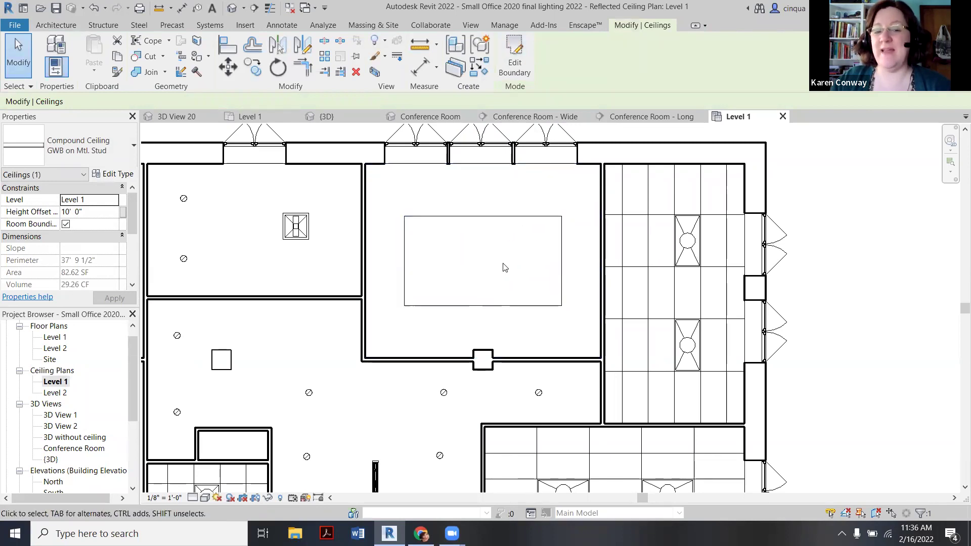
scroll(503, 268, "down", 1)
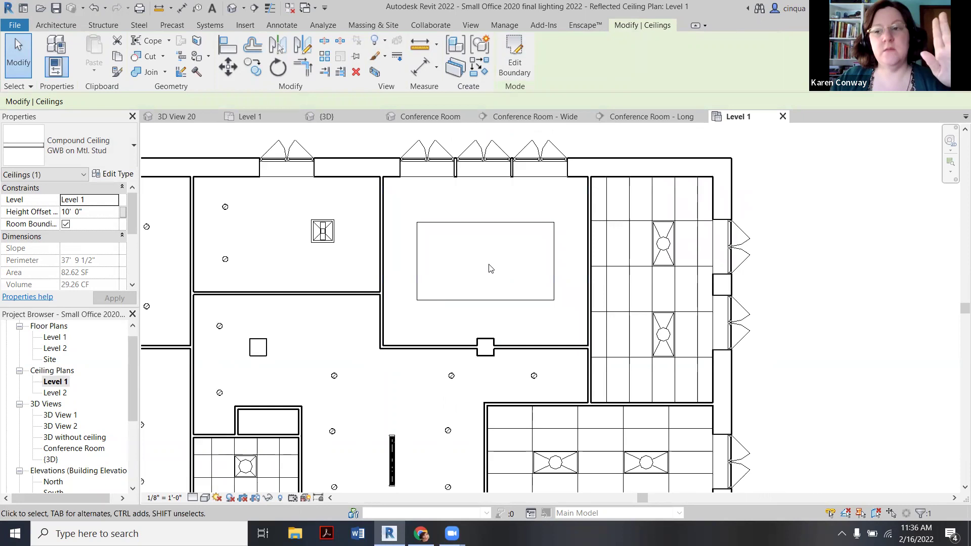
scroll(496, 271, "down", 1)
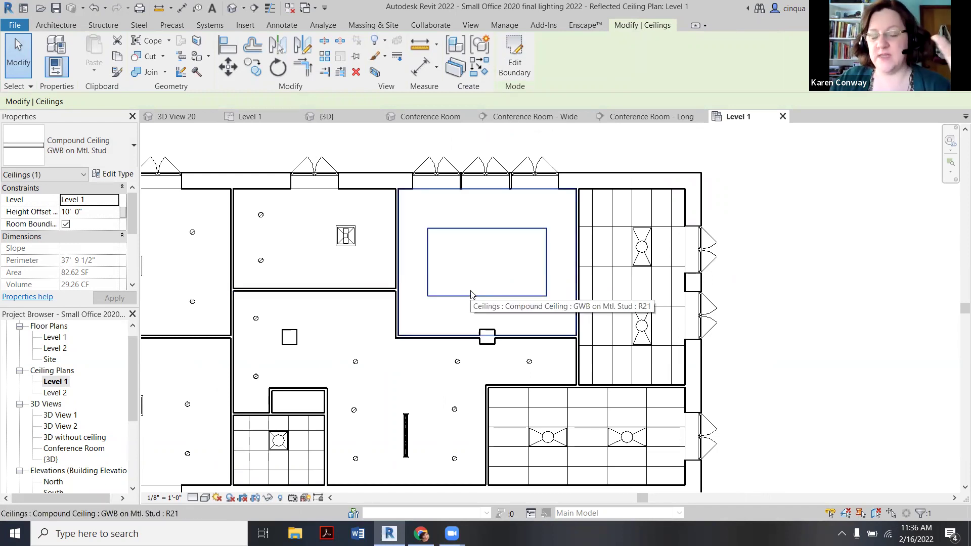
scroll(470, 293, "down", 1)
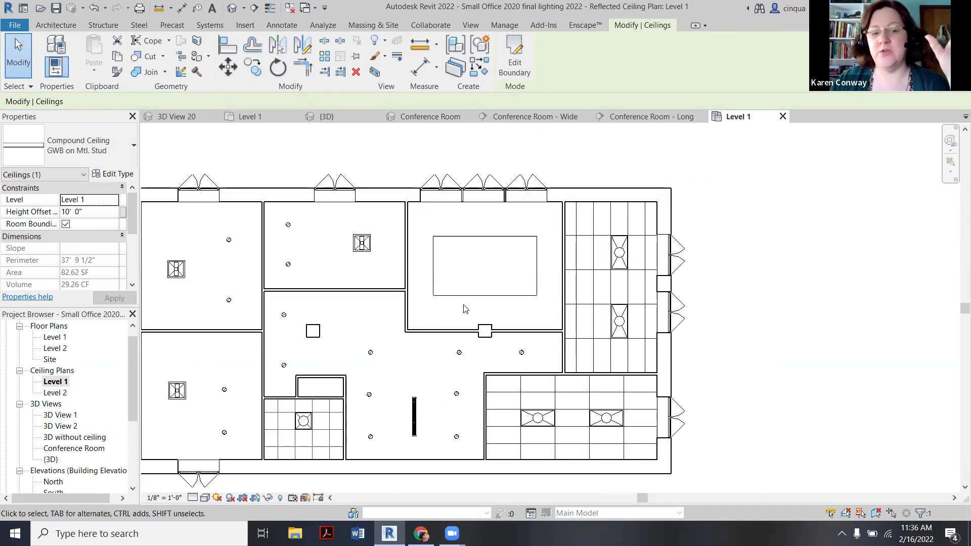
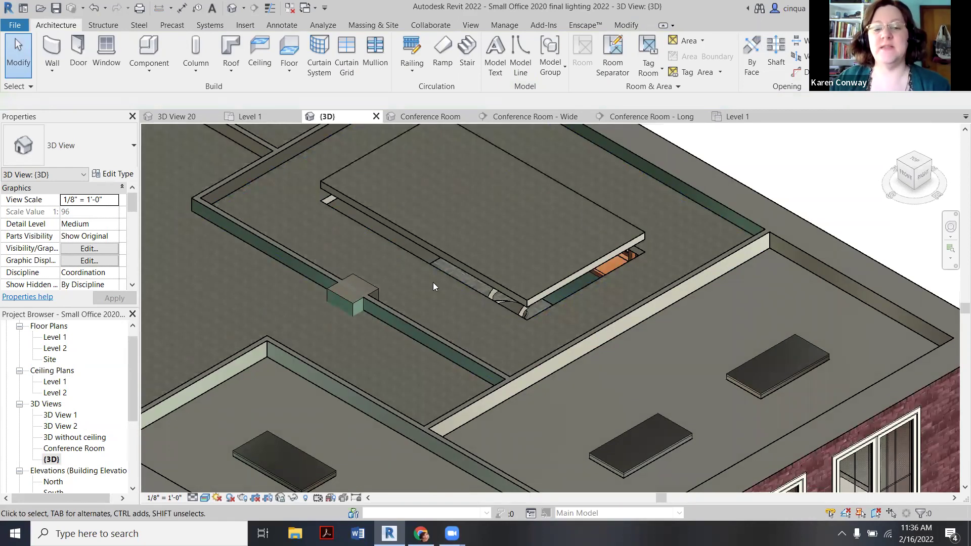
- Open the Level 1 floor plan at the second office's conference room
scroll(434, 284, "down", 2)
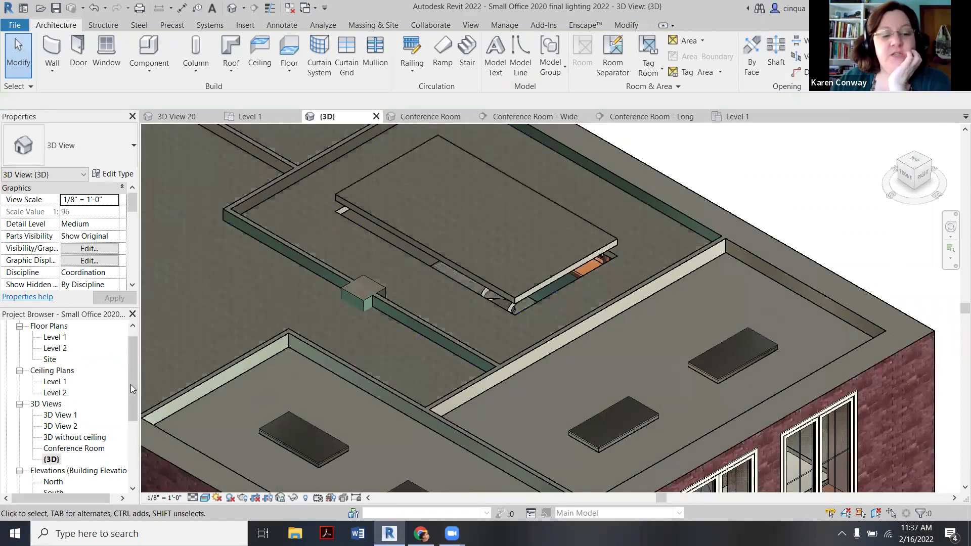
left_click_drag(131, 384, 134, 358)
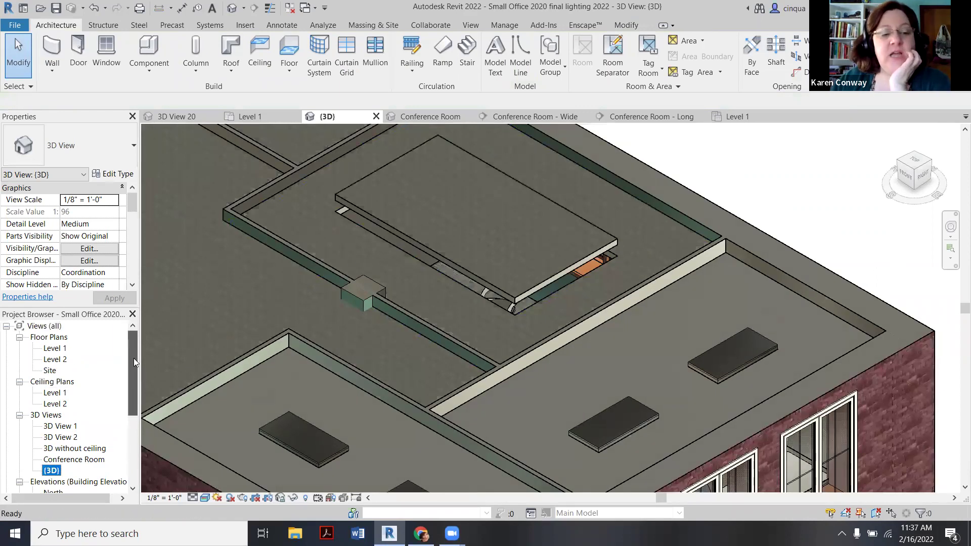
double_click(52, 348)
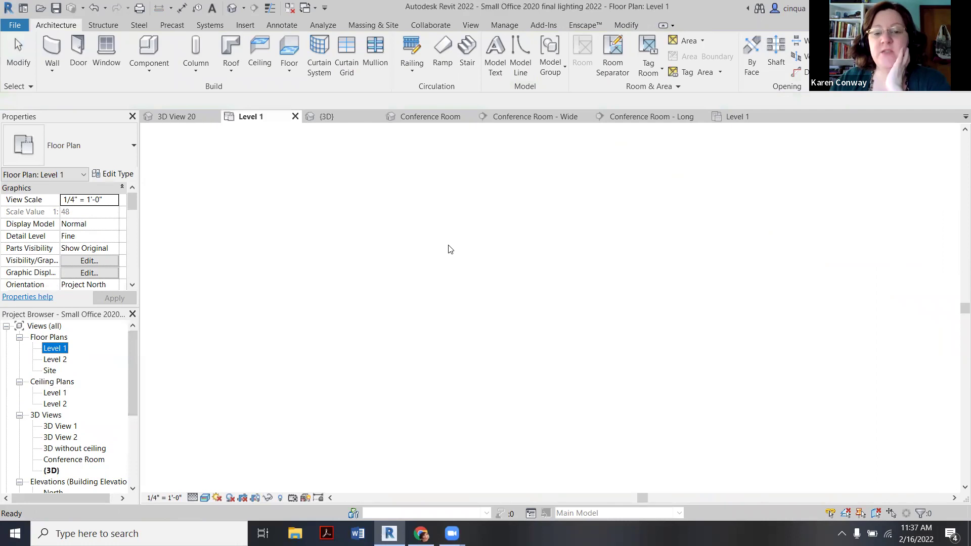
scroll(644, 276, "up", 4)
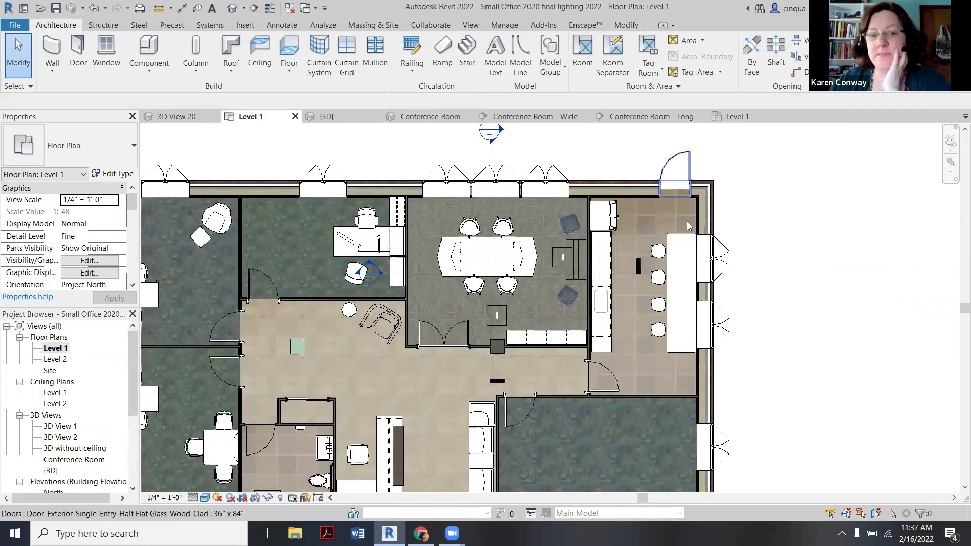
scroll(687, 226, "down", 5)
scroll(426, 247, "up", 2)
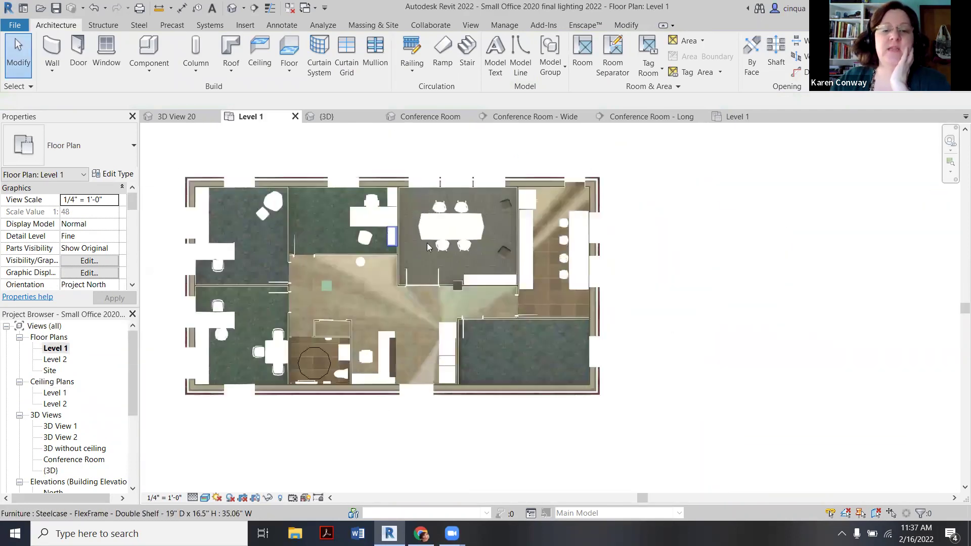
scroll(427, 247, "up", 2)
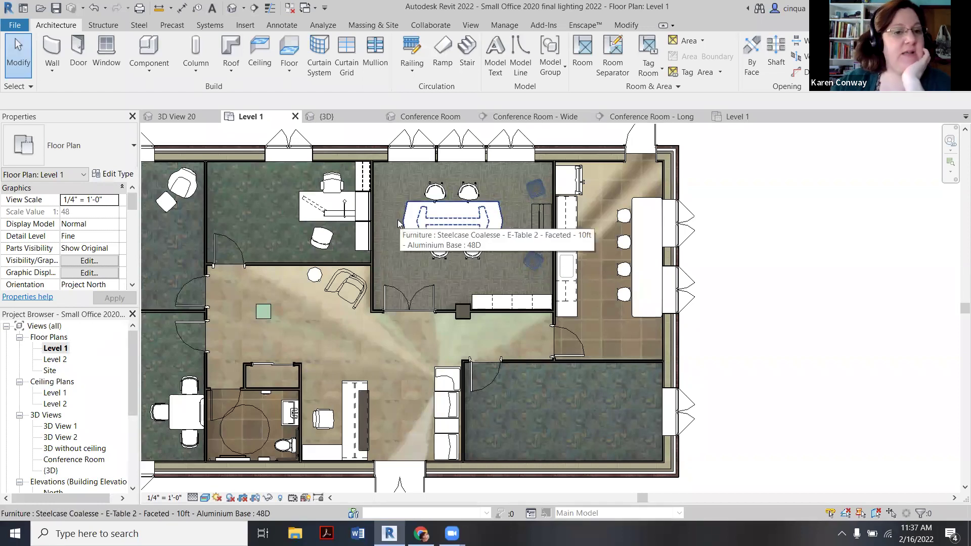
- Draw a closed rectangle of four Interior - 3 1/8" Partition (1-hr) walls around the conference table, its long side about 11' 6"
left_click(52, 68)
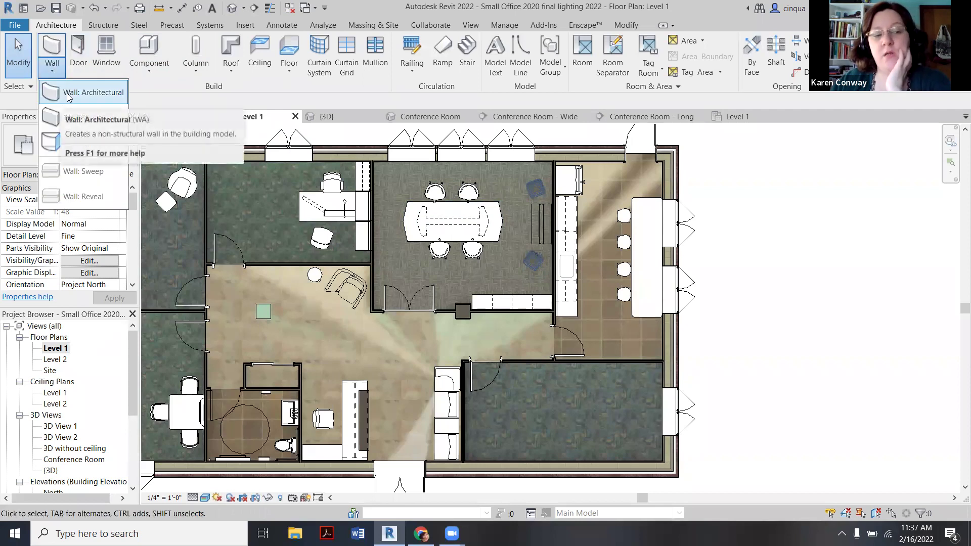
left_click(56, 92)
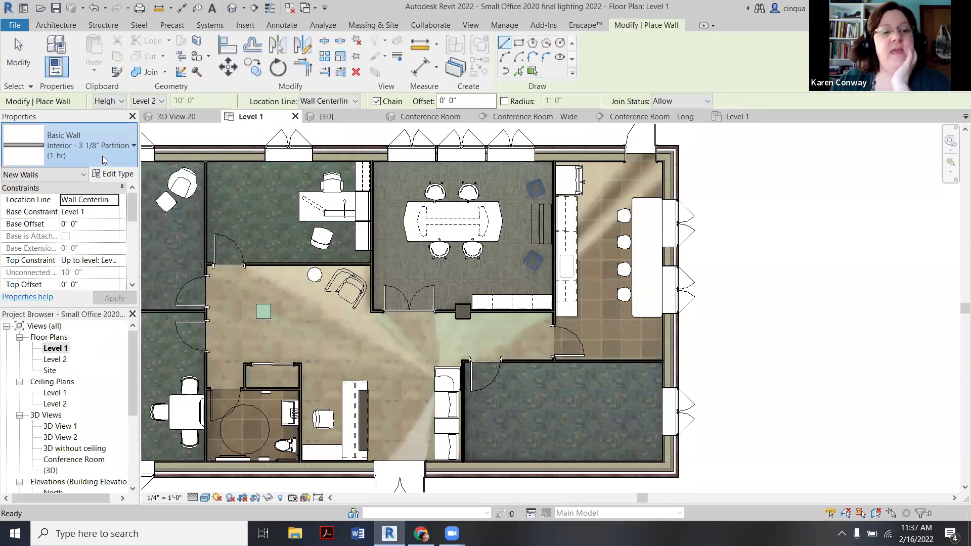
left_click(101, 152)
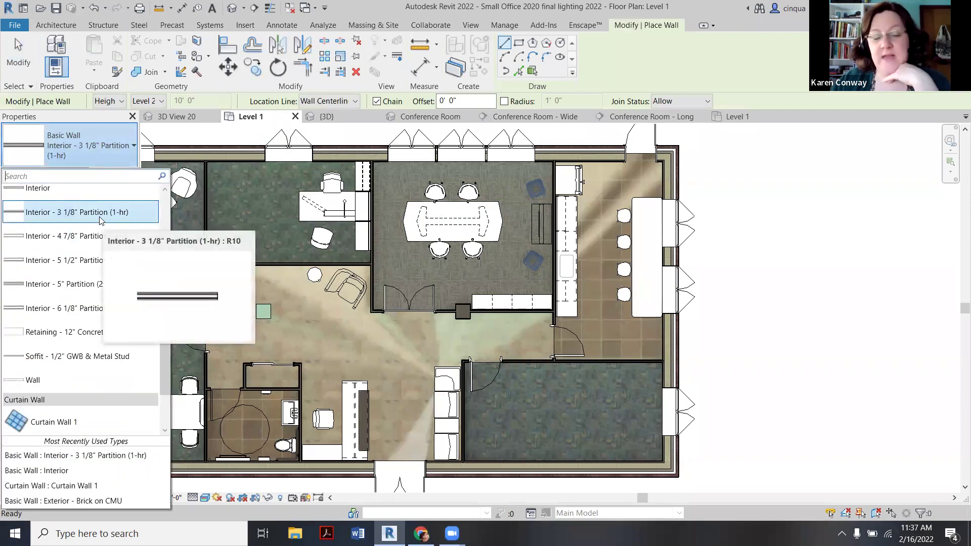
left_click(100, 215)
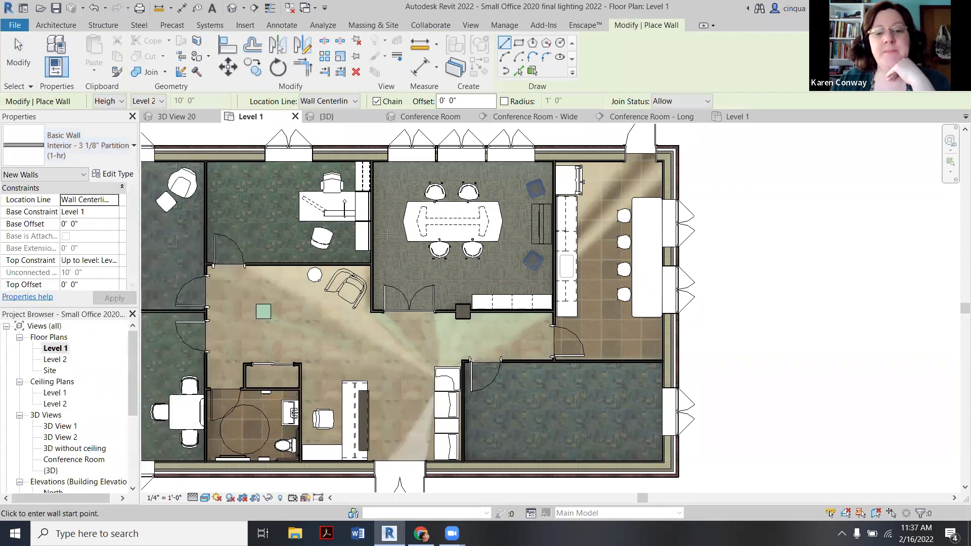
scroll(410, 198, "up", 3)
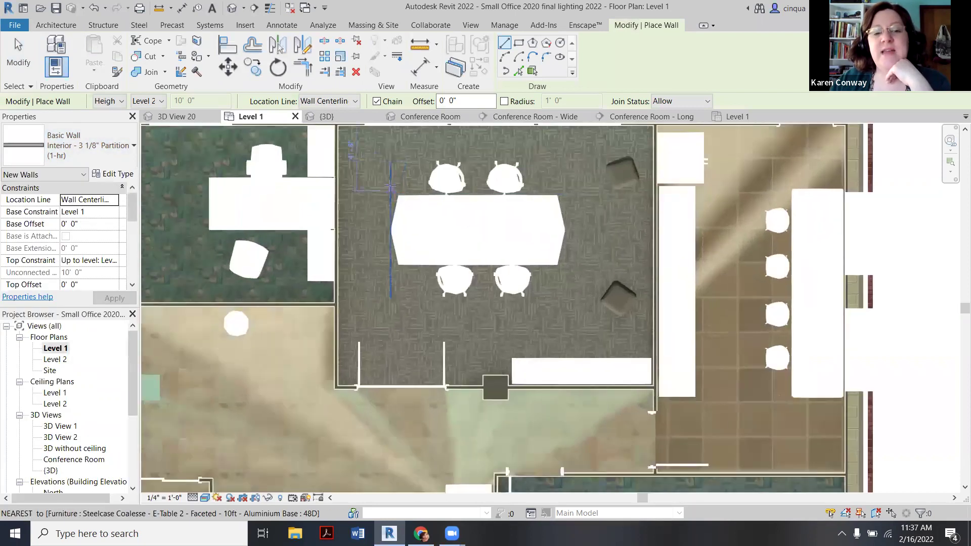
left_click(391, 168)
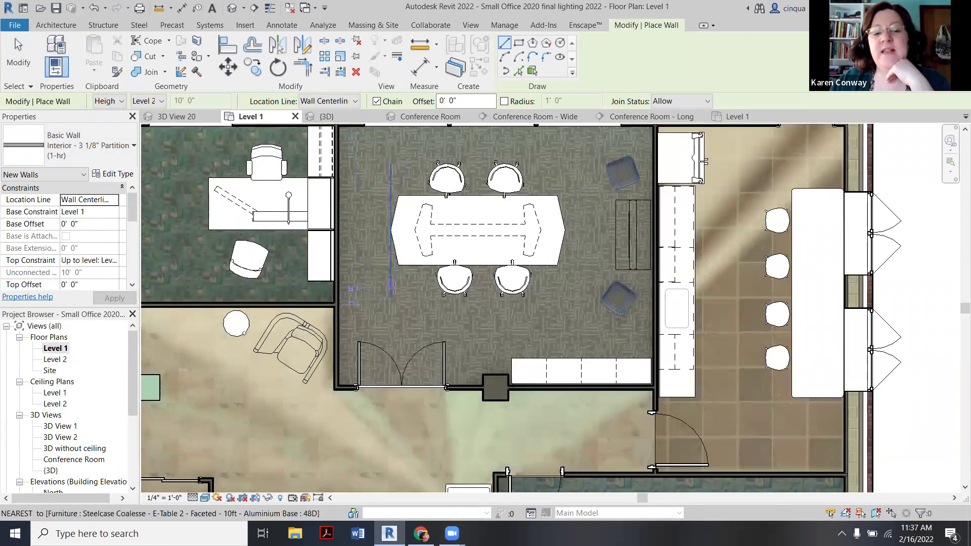
left_click(389, 164)
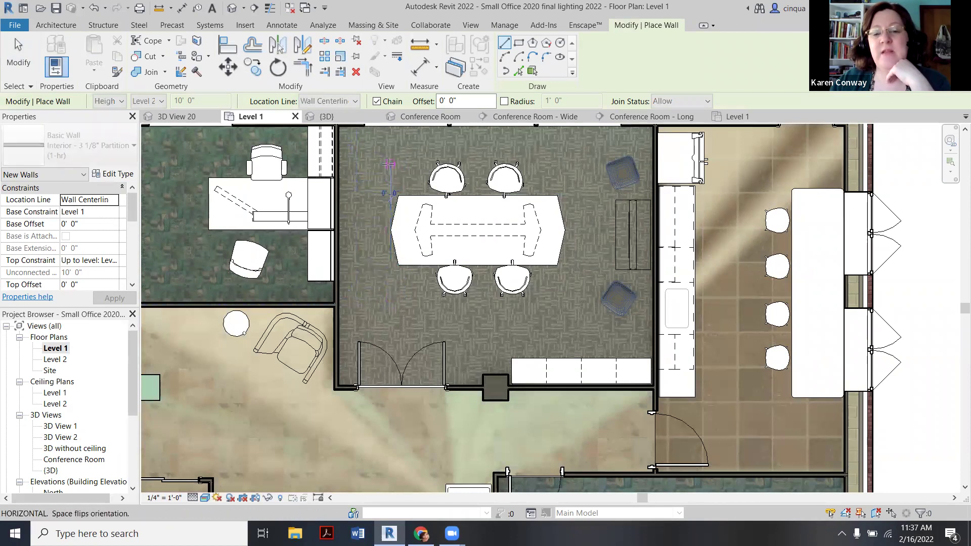
left_click(588, 165)
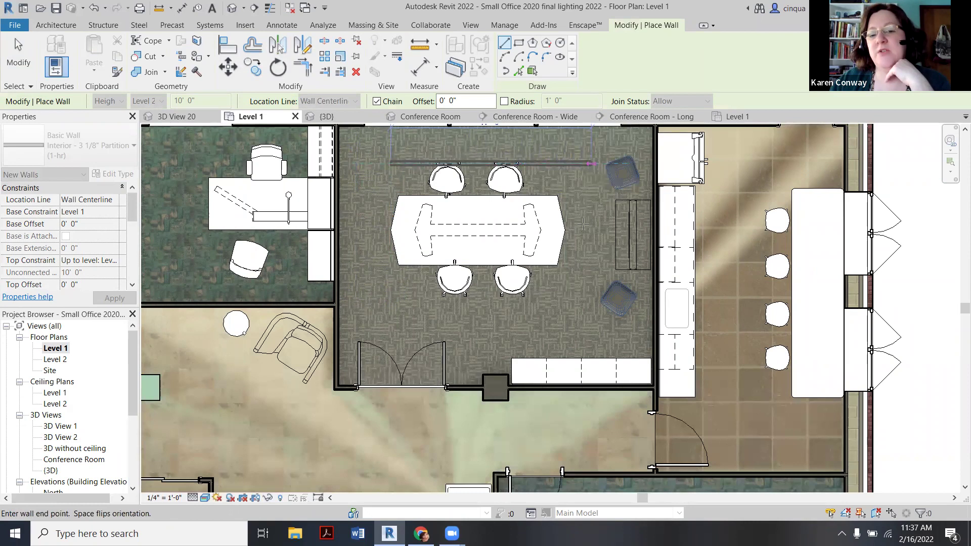
left_click(590, 304)
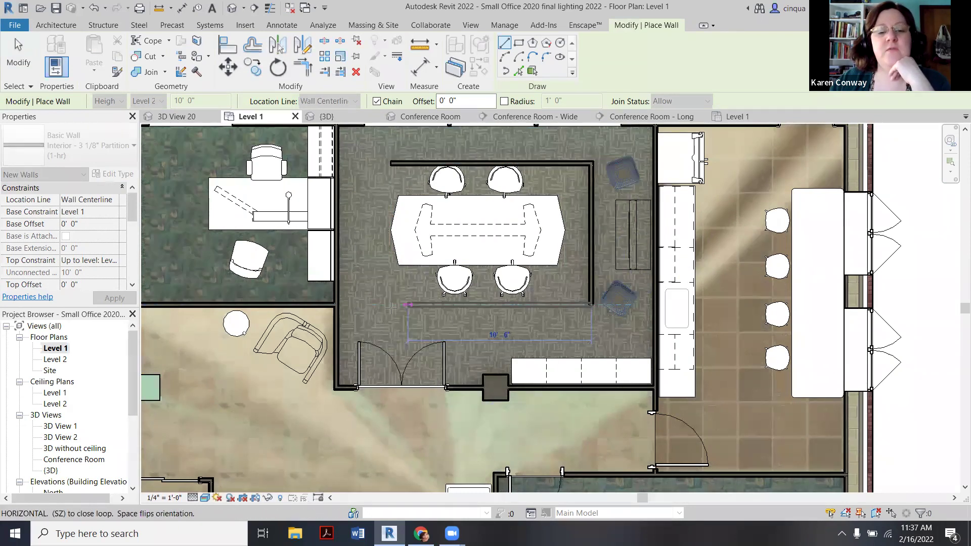
left_click(391, 304)
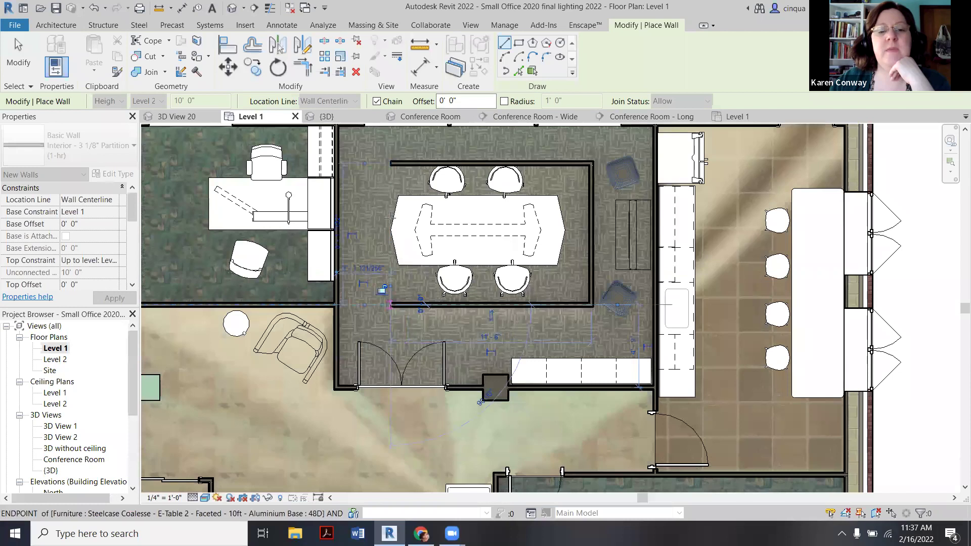
left_click(391, 163)
key("Escape")
key("Escape")
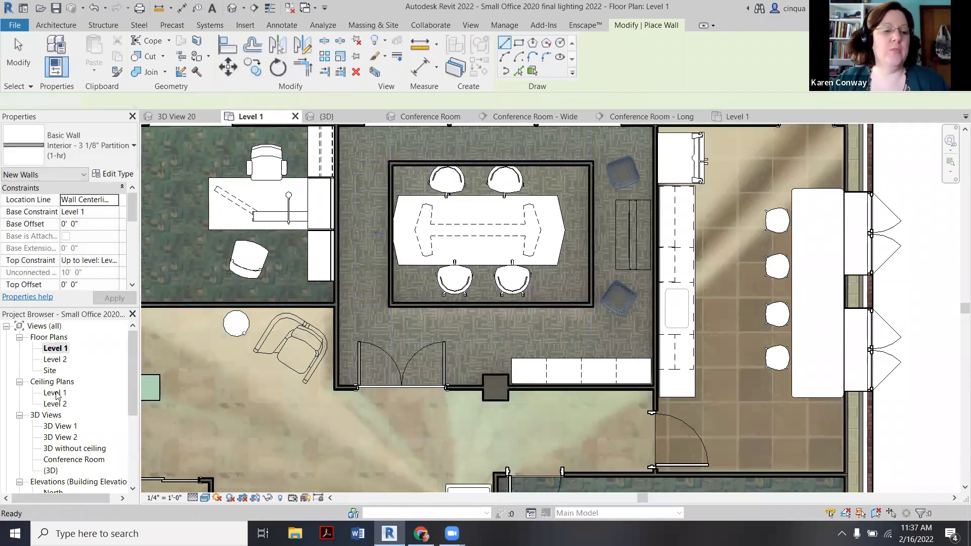
- Examine the new walls around the conference table in the 3D without ceiling view
double_click(85, 452)
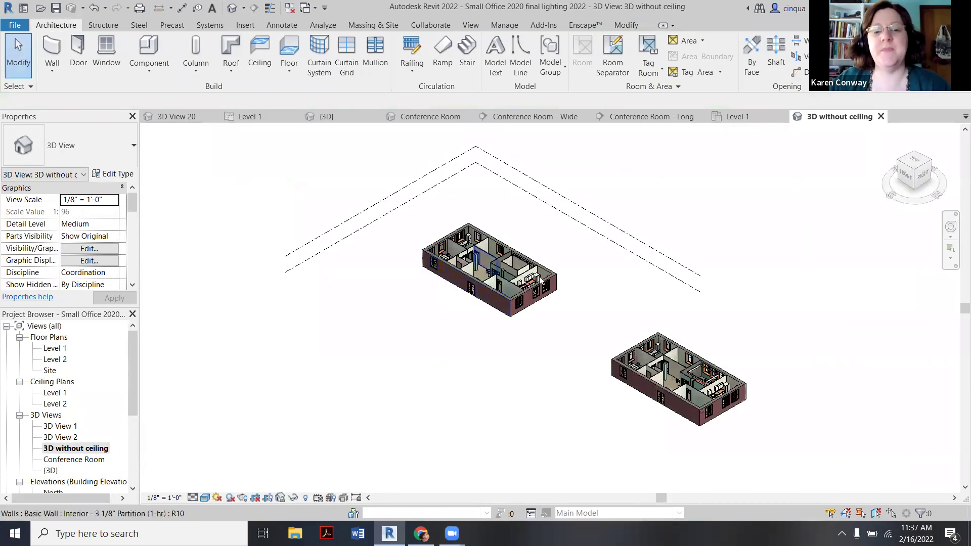
scroll(505, 273, "up", 6)
scroll(375, 255, "down", 2)
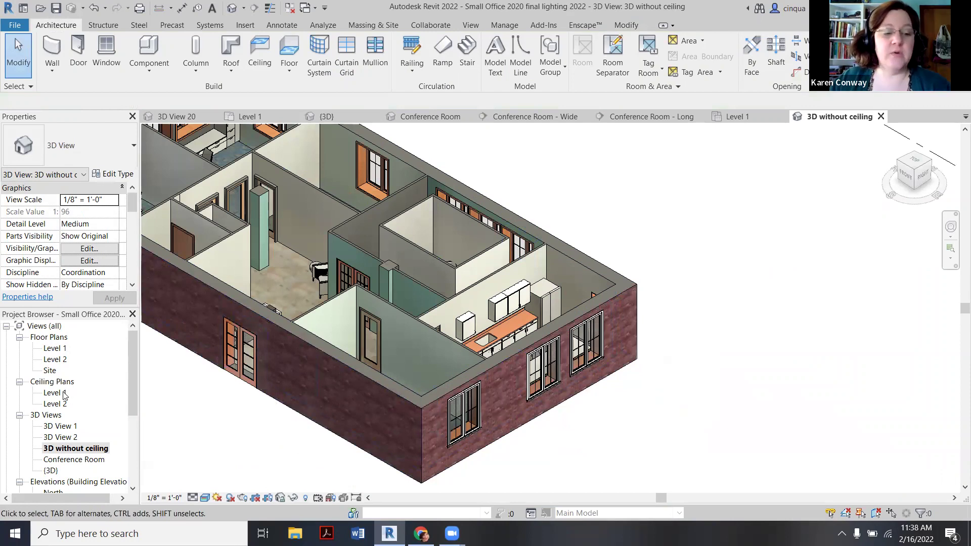
- In the Level 1 floor plan, cut a building section across the conference room from outside its windows to the hallway beyond the column
double_click(55, 348)
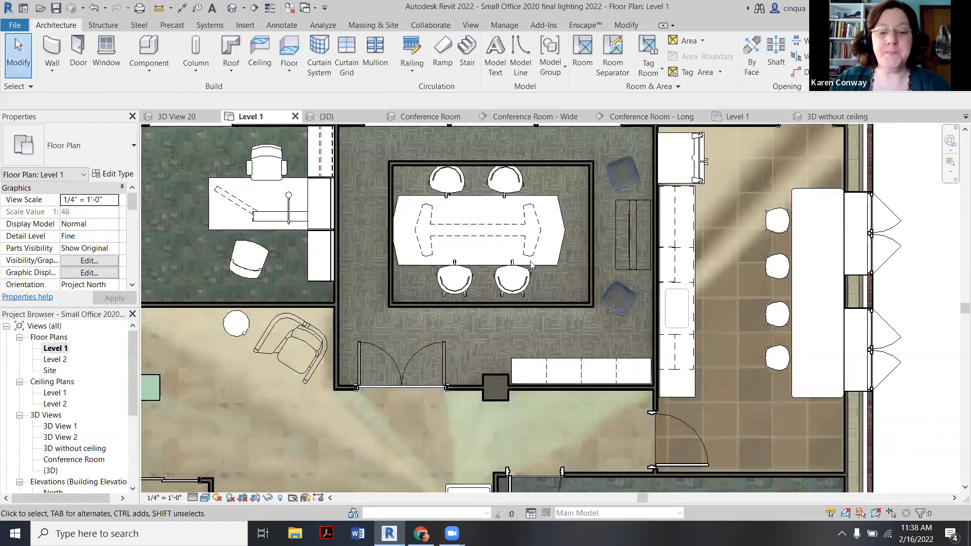
scroll(528, 267, "down", 5)
scroll(529, 266, "up", 2)
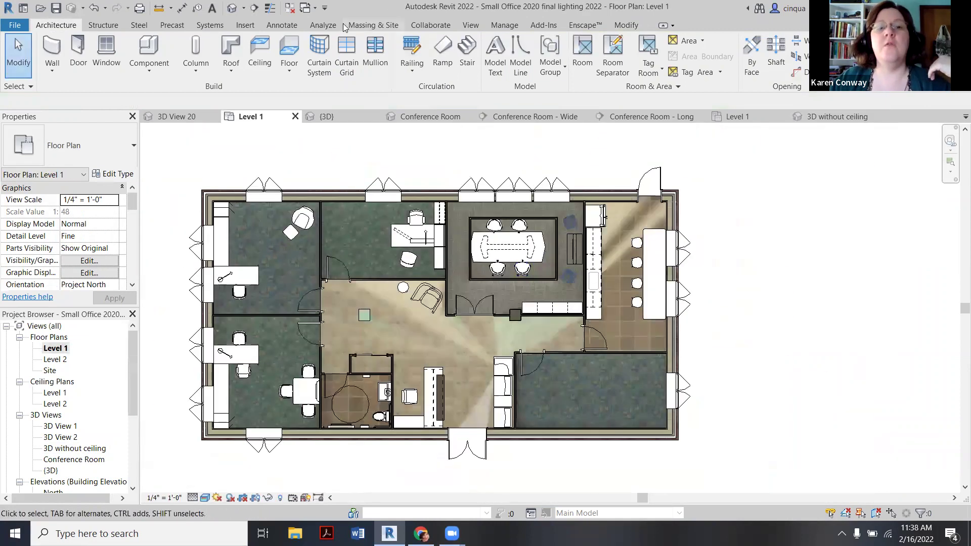
left_click(469, 25)
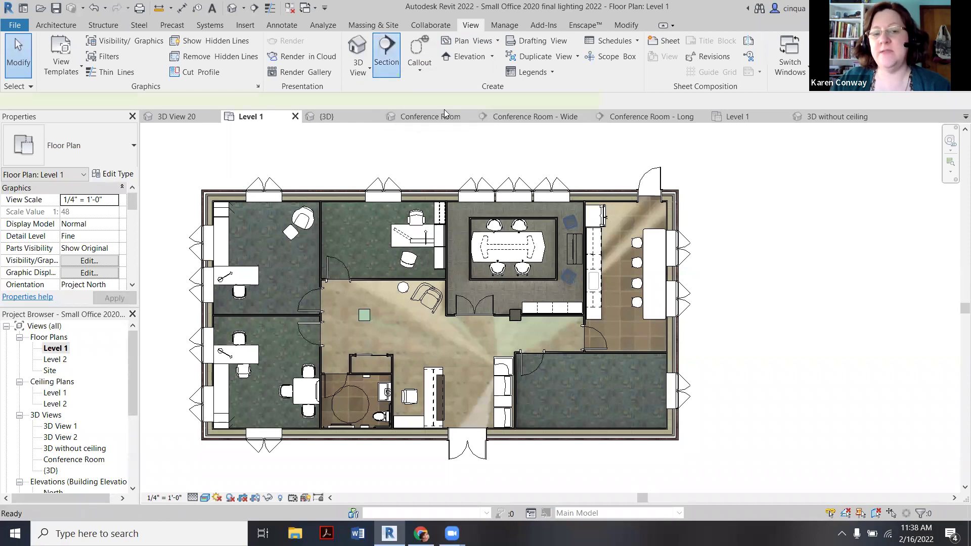
left_click(386, 65)
scroll(526, 187, "down", 2)
scroll(526, 186, "up", 4)
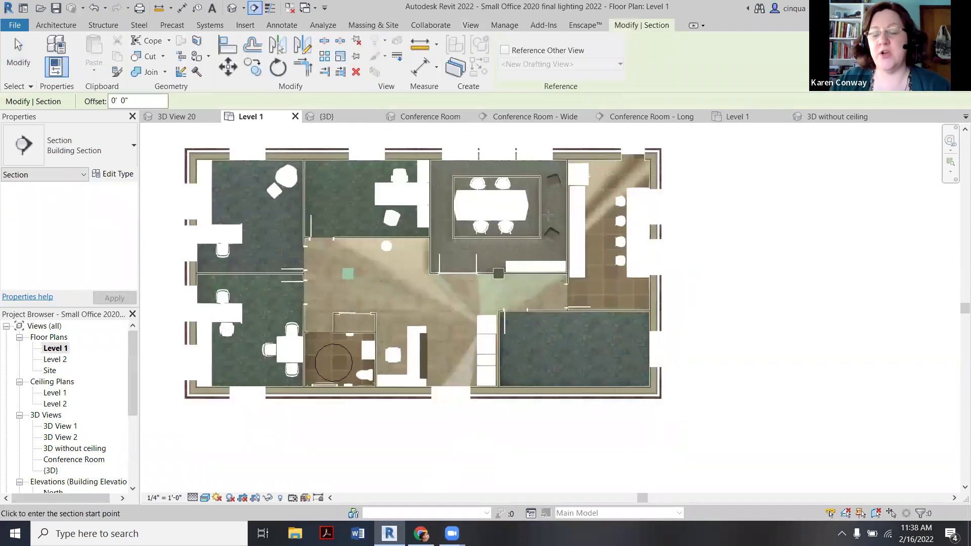
scroll(501, 154, "up", 2)
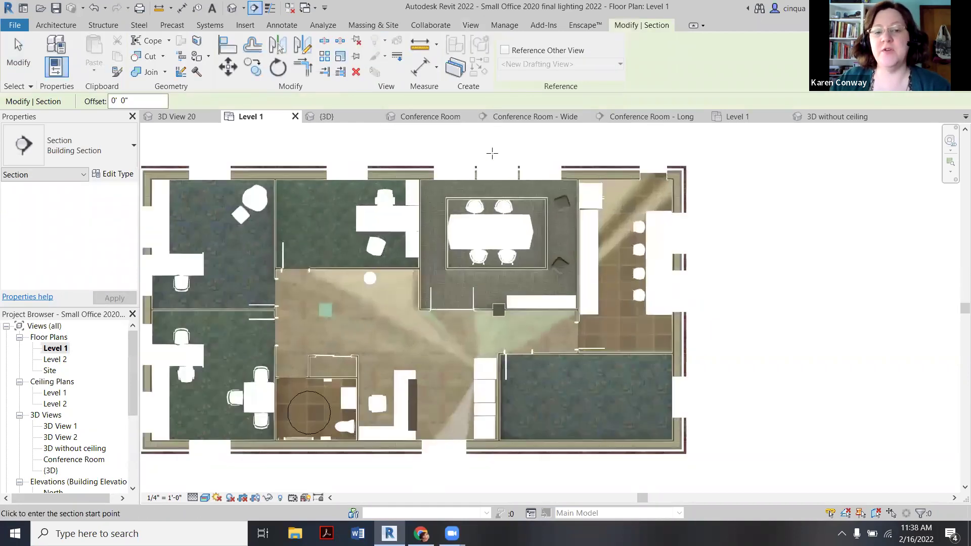
scroll(494, 148, "down", 2)
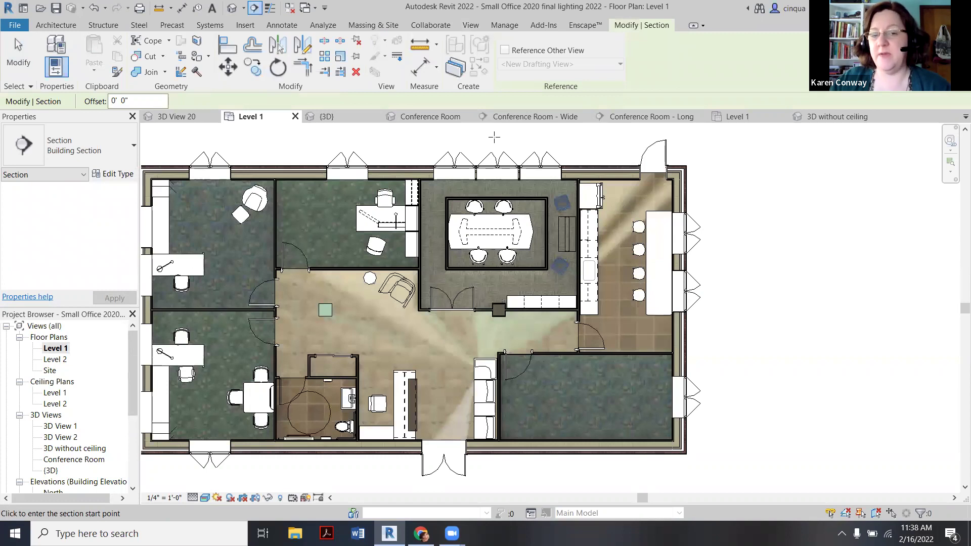
left_click(494, 137)
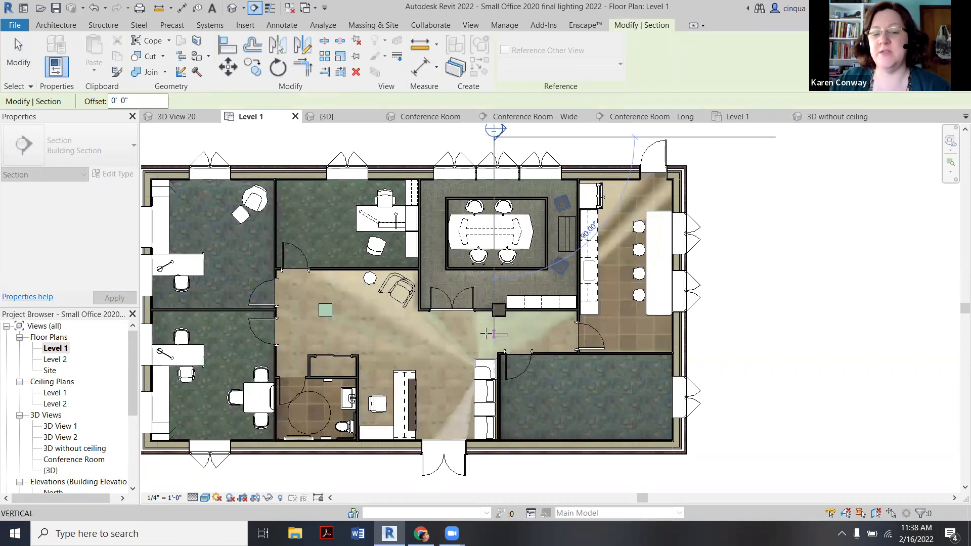
left_click(485, 334)
key("Escape")
scroll(490, 304, "down", 2)
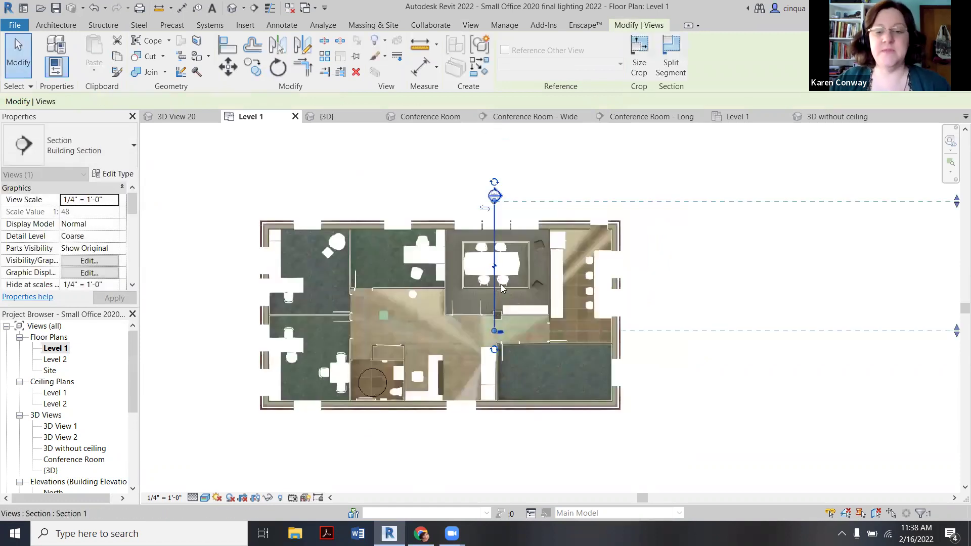
left_click(514, 185)
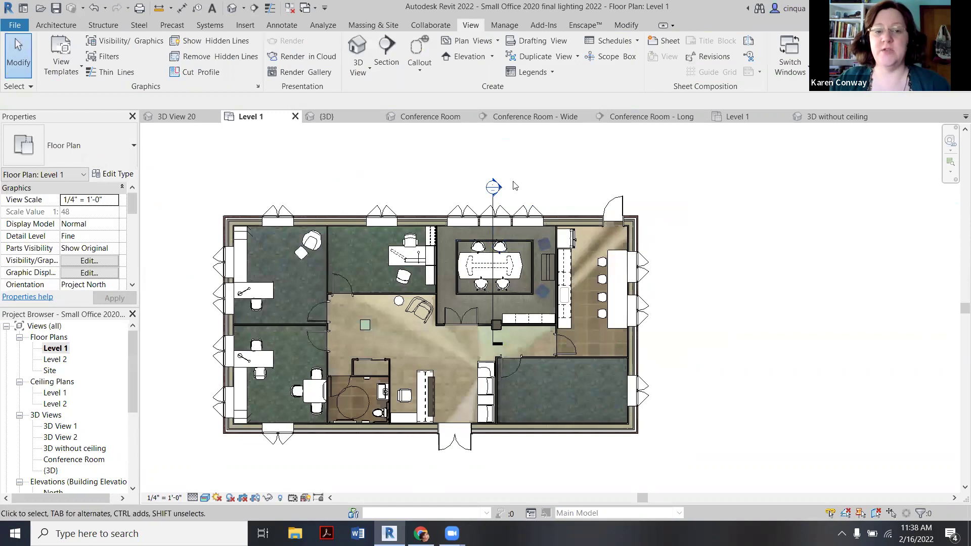
- Cut a second building section lengthwise through the conference room, from the adjacent office to the kitchen
left_click(380, 63)
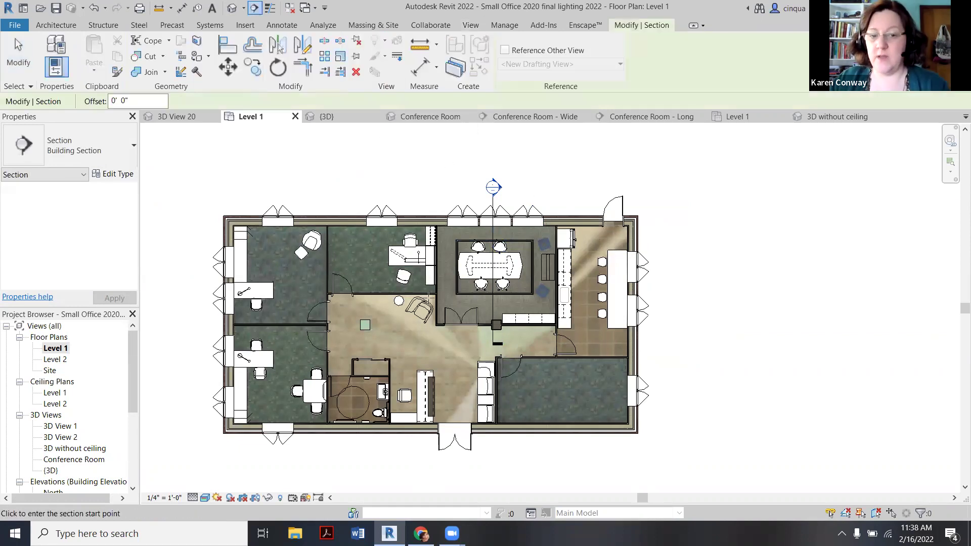
scroll(450, 297, "up", 2)
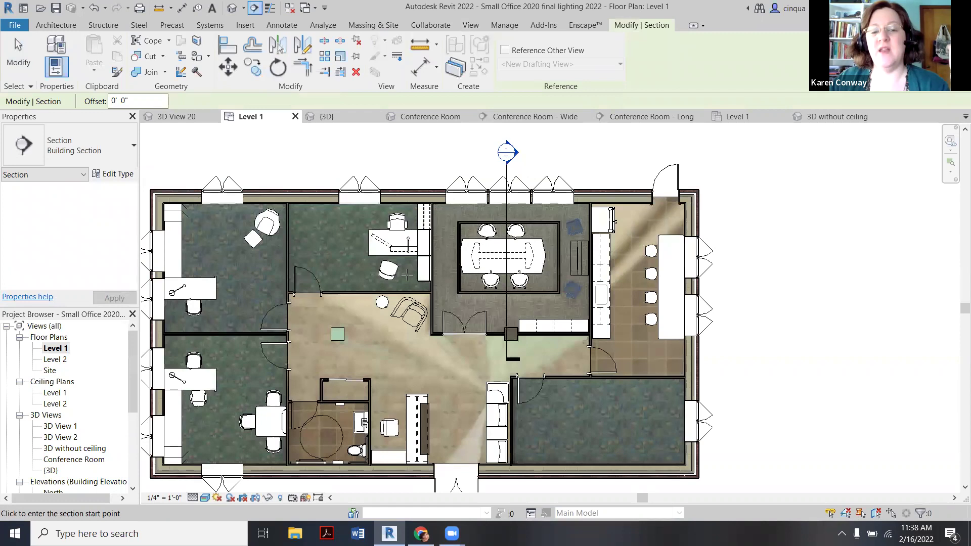
left_click(409, 273)
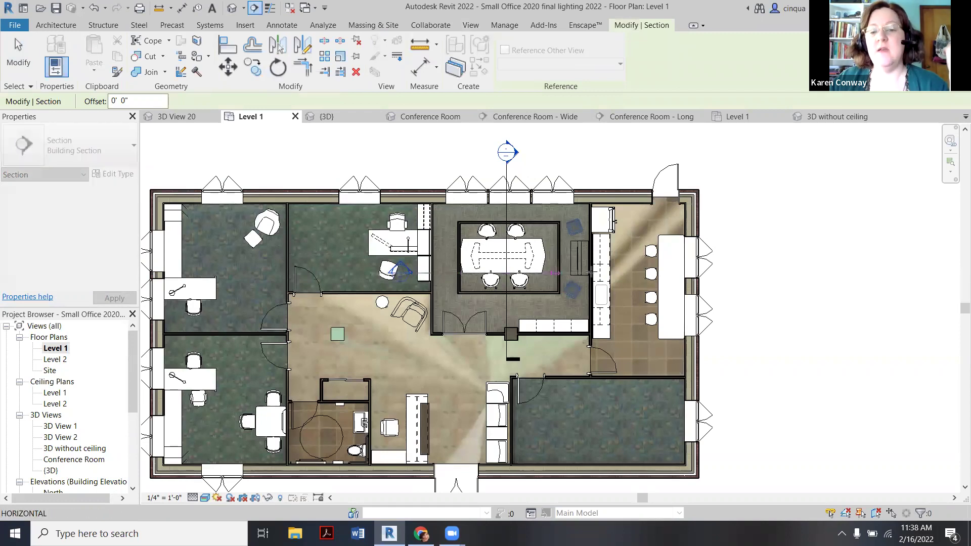
left_click(631, 273)
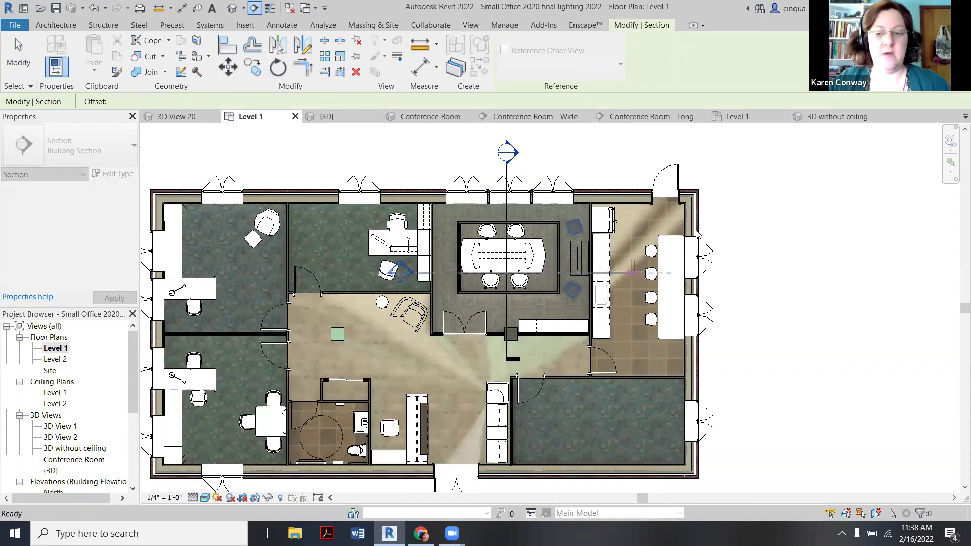
key("Escape")
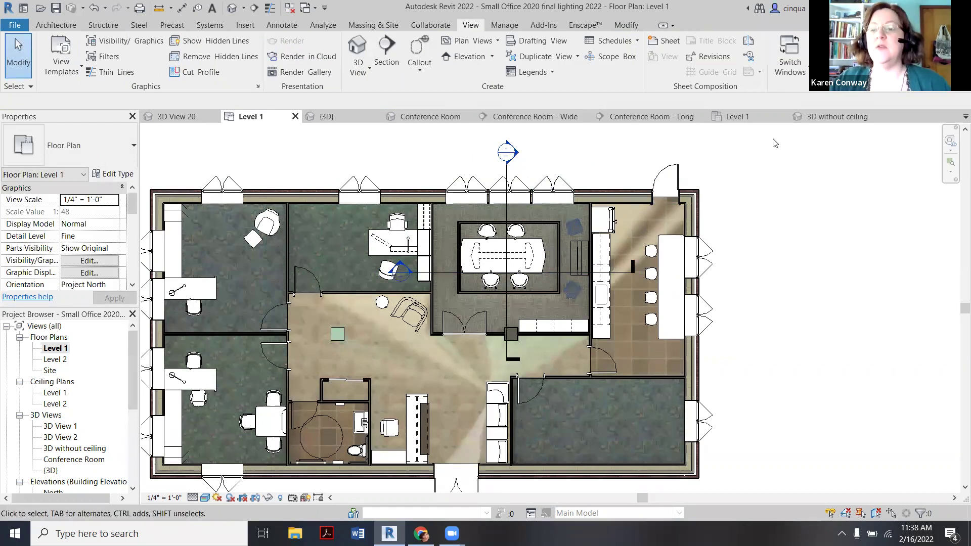
- Close the Conference Room - Long section view
left_click(698, 117)
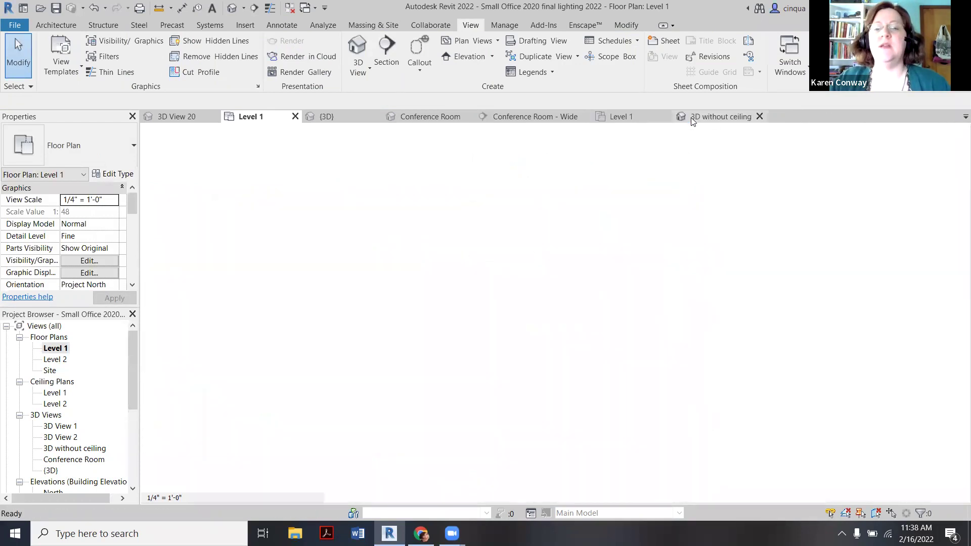
- Close the Conference Room - Wide and Conference Room views, and open the view of the section cut across the conference room
left_click(585, 117)
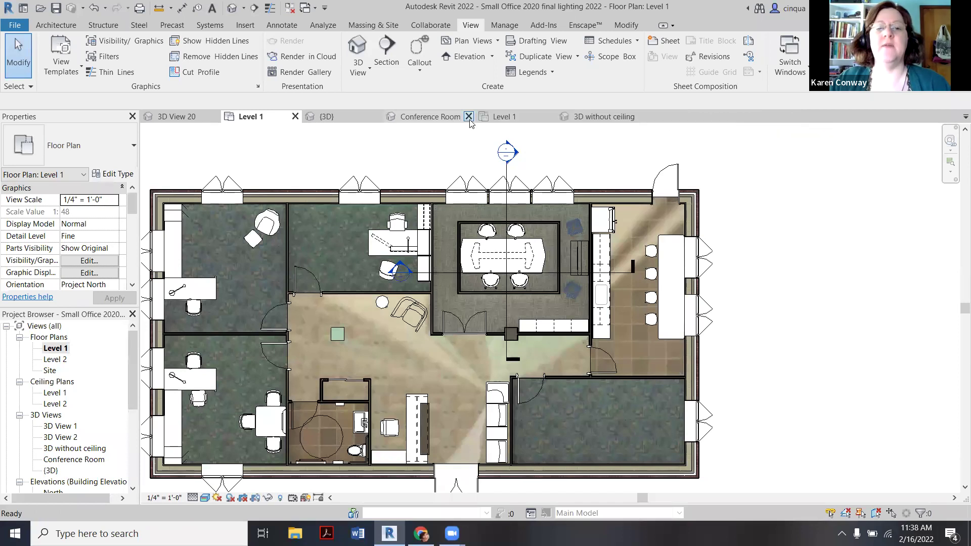
left_click(470, 117)
scroll(520, 163, "up", 3)
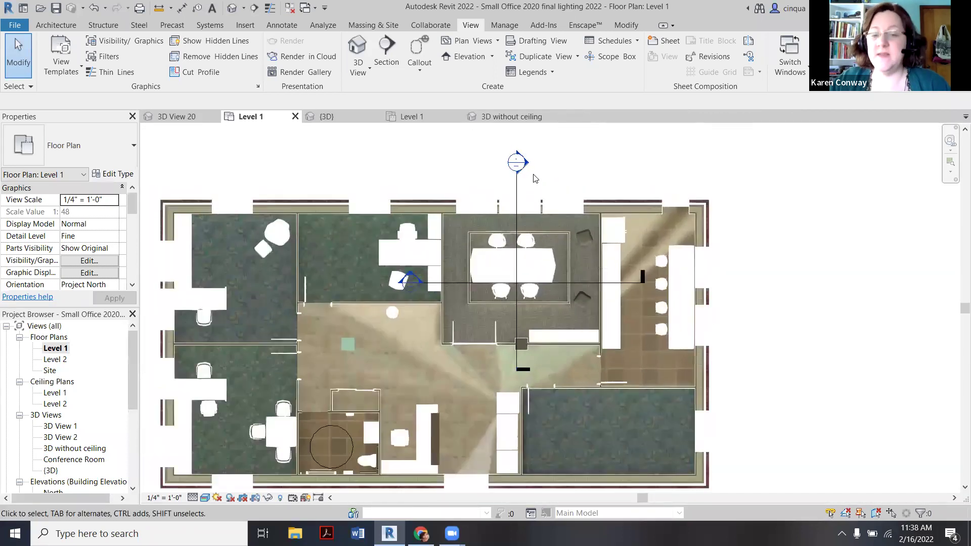
scroll(526, 166, "up", 1)
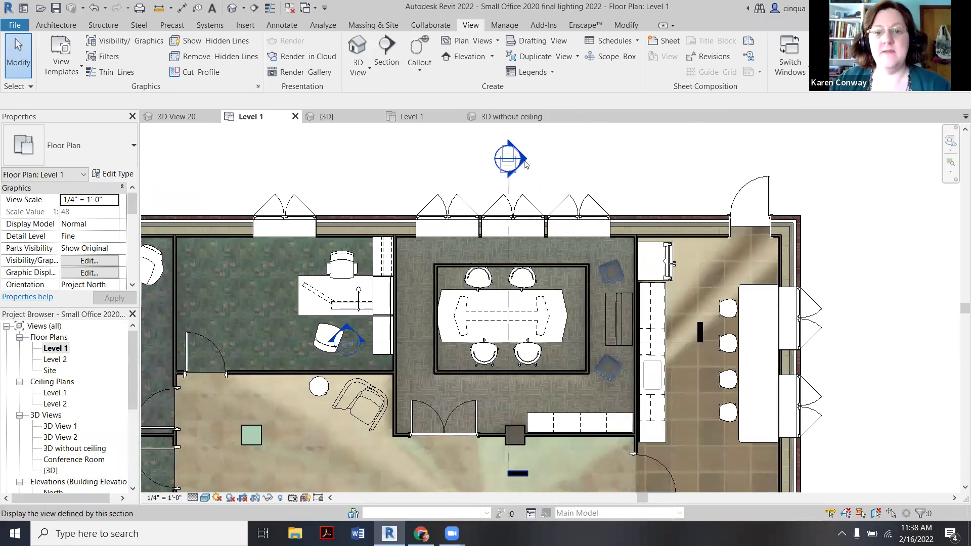
right_click(525, 164)
left_click(565, 223)
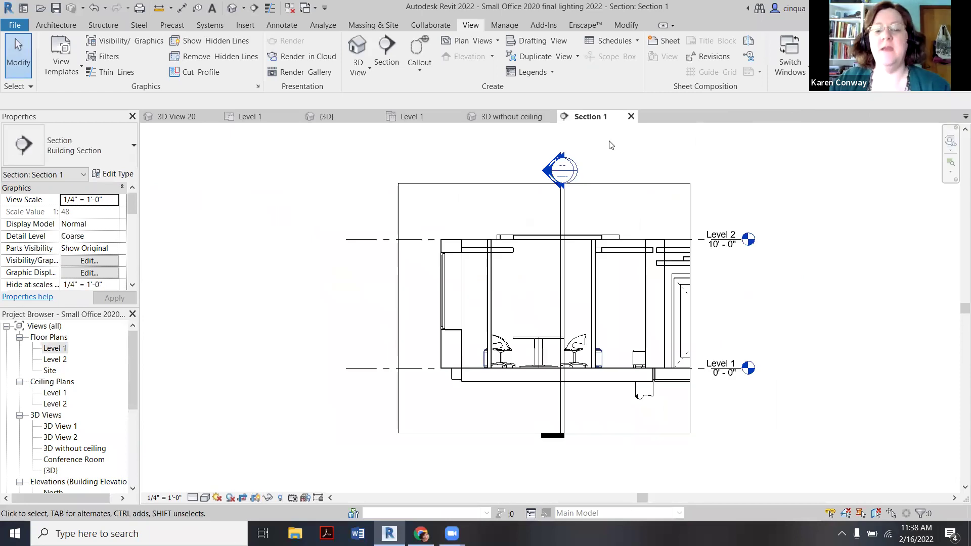
- Extend the section's crop region outward on the hallway side, past the door
scroll(639, 264, "up", 3)
scroll(639, 264, "down", 3)
left_click(660, 261)
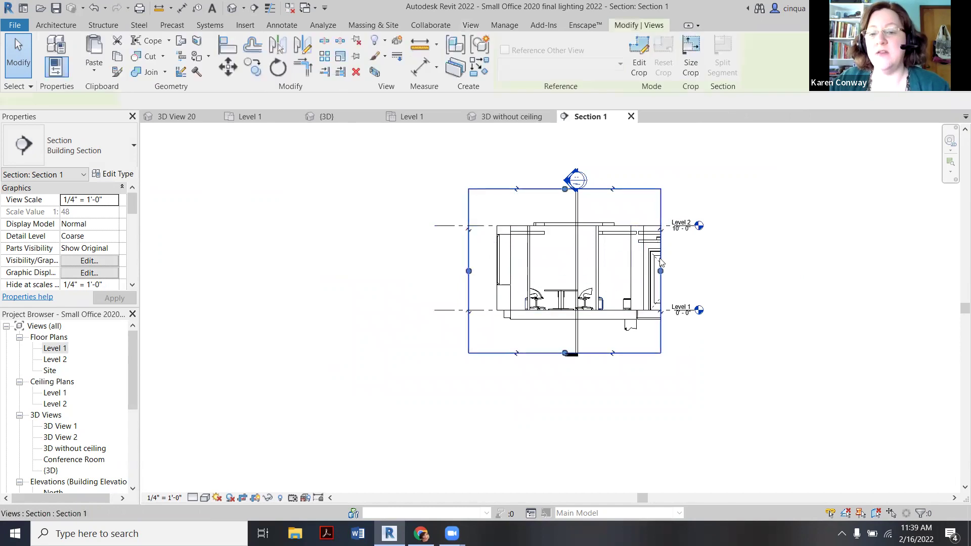
left_click_drag(661, 271, 684, 271)
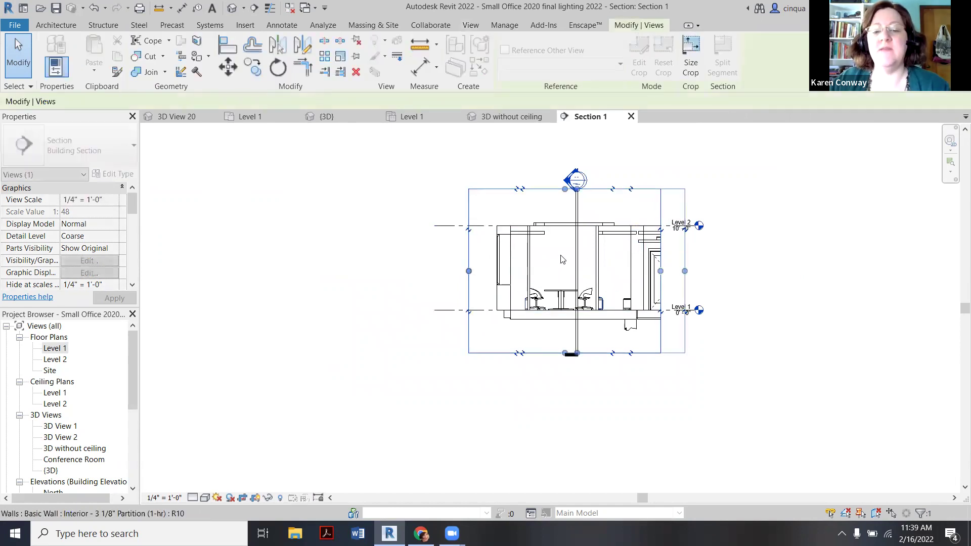
- Raise the base of the hallway-side partition wall to the underside of the lower ceiling, and undo the last two changes
scroll(562, 260, "up", 4)
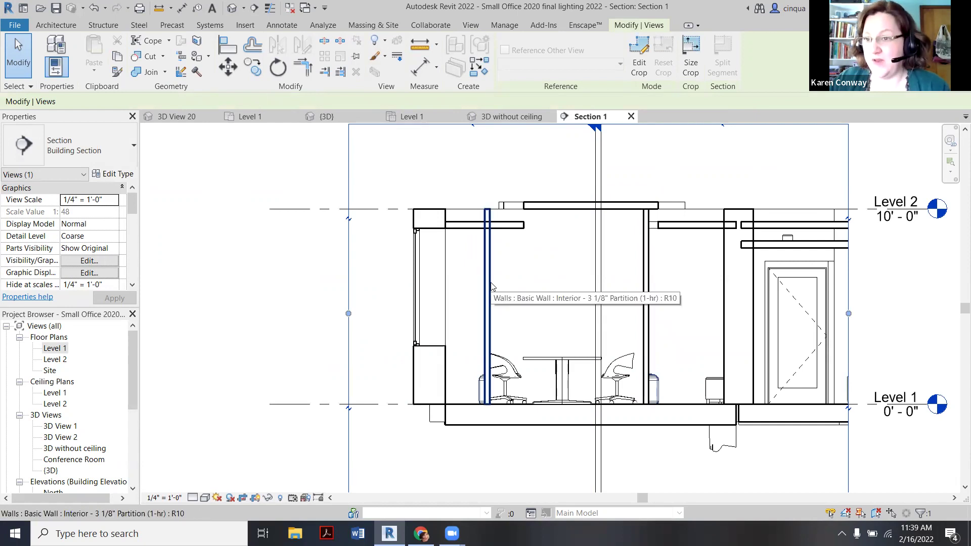
left_click(647, 342)
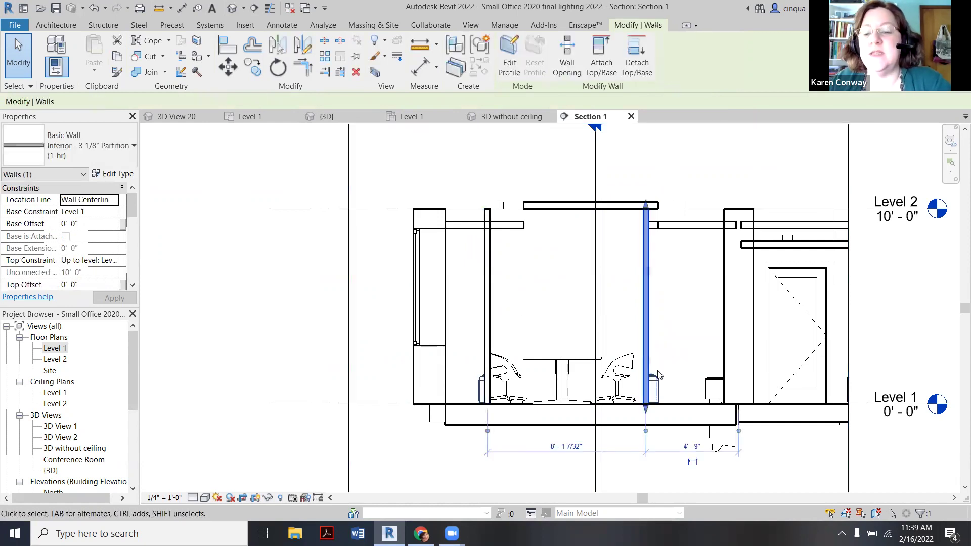
scroll(653, 408, "up", 2)
scroll(632, 411, "down", 1)
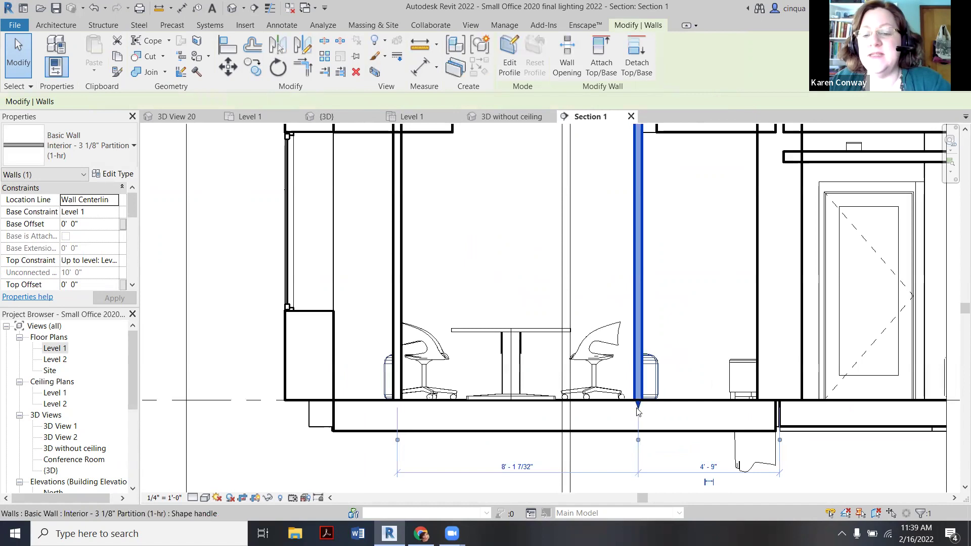
left_click_drag(638, 409, 632, 273)
scroll(633, 285, "down", 2)
scroll(633, 285, "up", 3)
left_click_drag(638, 215, 644, 200)
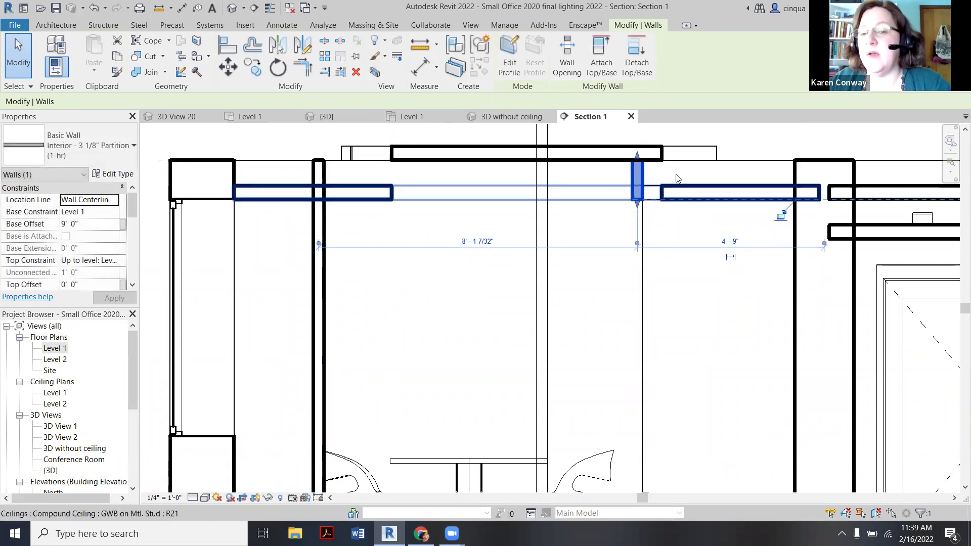
key("ctrl+z")
key("ctrl+z")
scroll(432, 265, "down", 3)
- Raise the base of the window-side partition wall to the underside of the lower ceiling, at a 9' 0" base offset
left_click(433, 265)
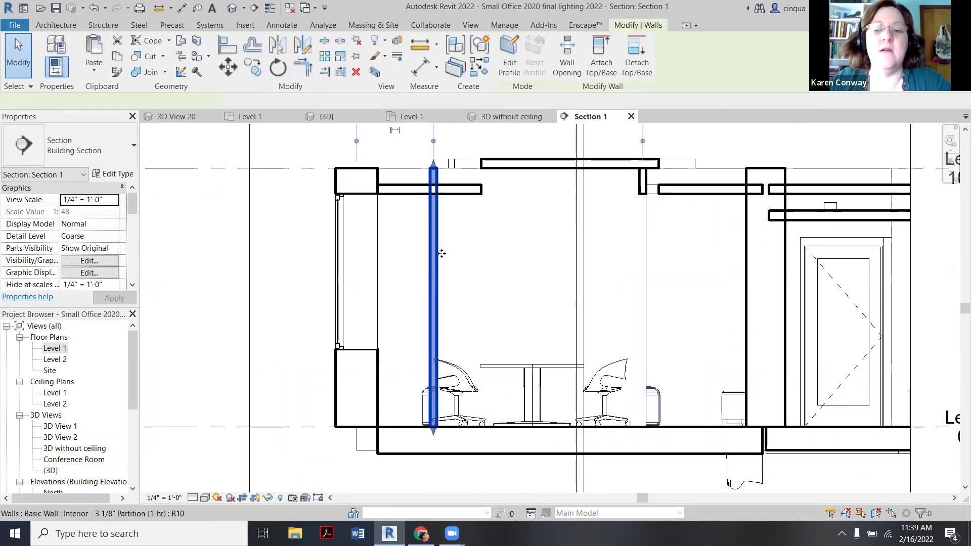
scroll(430, 353, "down", 2)
scroll(429, 352, "up", 2)
left_click_drag(451, 356, 459, 179)
scroll(460, 253, "down", 2)
scroll(470, 152, "up", 3)
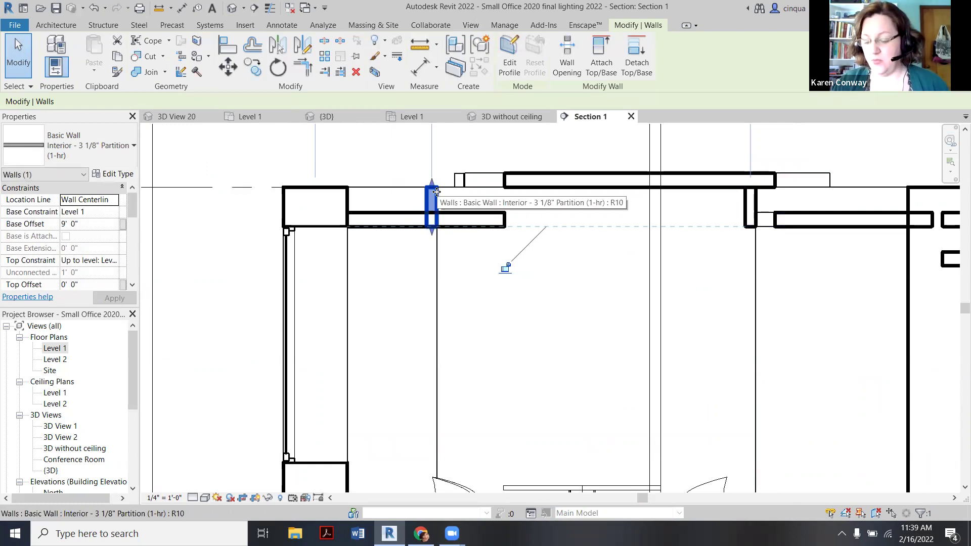
- Nudge the window-side partition wall toward the table until its inner face aligns with the edge of the lower ceiling opening
key("Right")
key("Right")
key("Right")
key("Right")
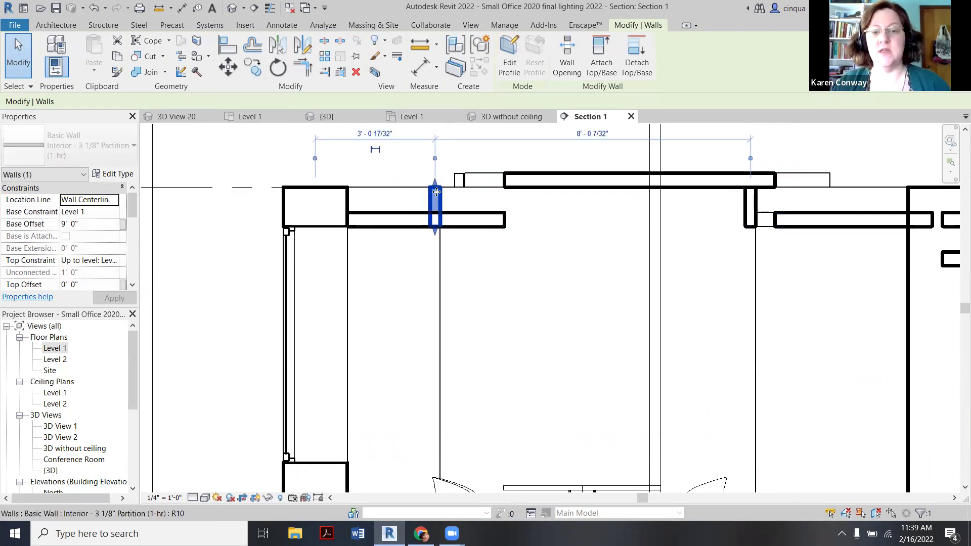
key("Right")
key("Right")
key("Right")
key("Right")
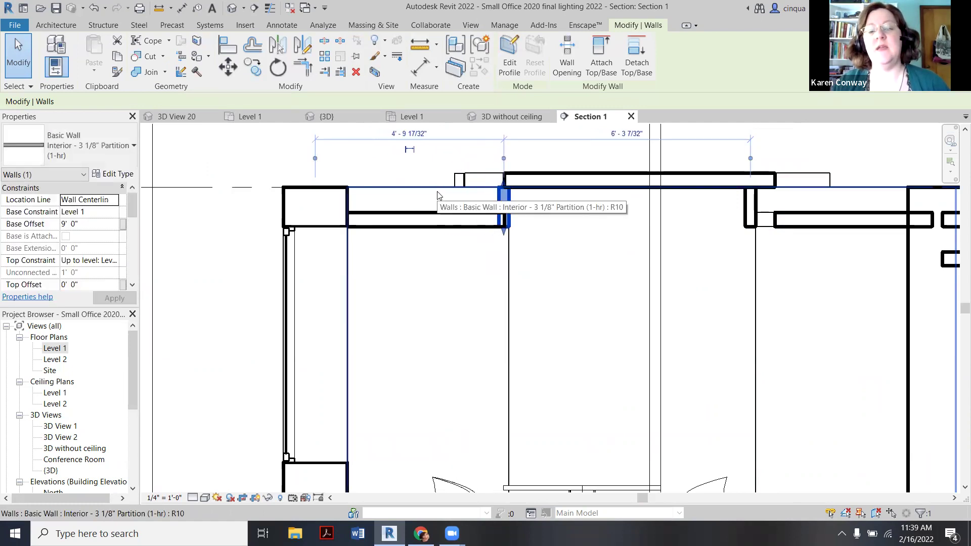
key("Left")
scroll(506, 192, "up", 6)
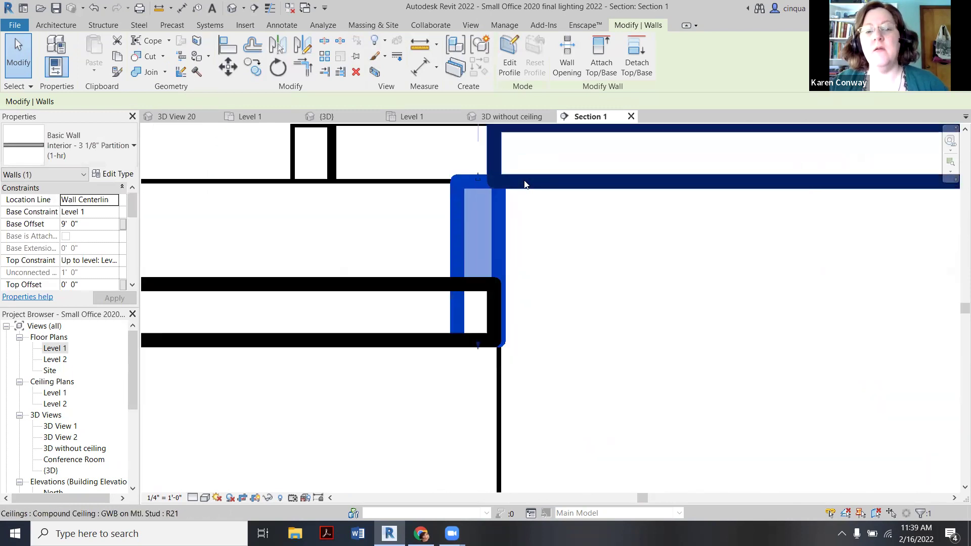
scroll(475, 240, "down", 1)
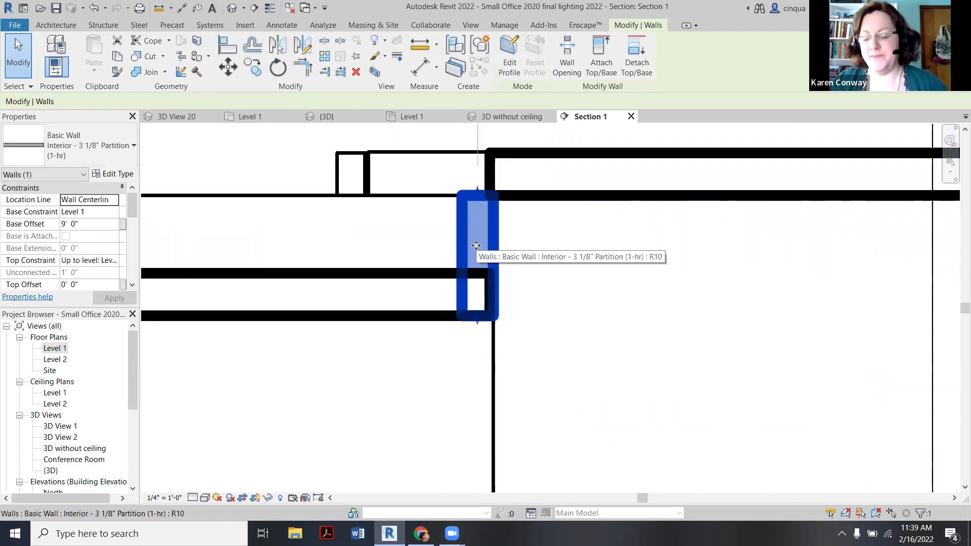
key("Left")
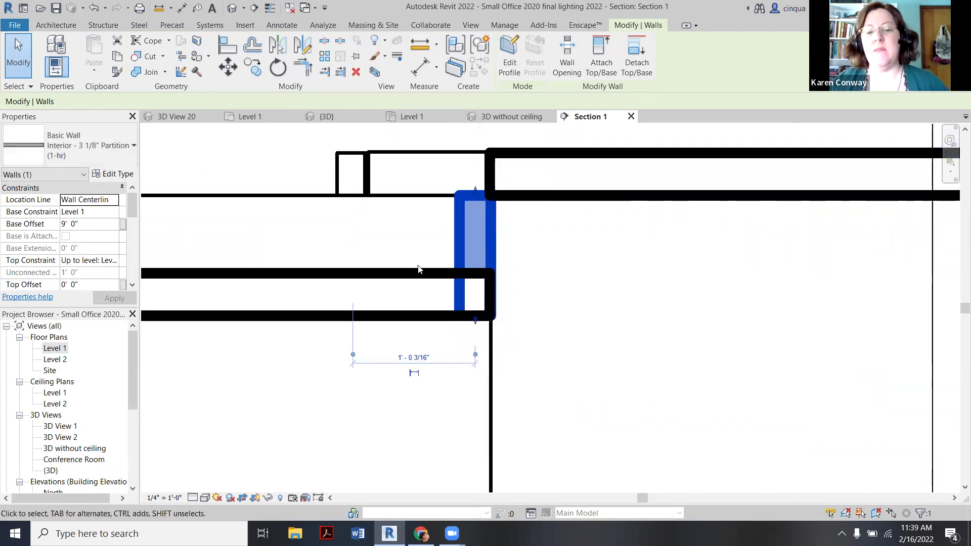
left_click(403, 232)
- Shorten the window-side partition wall so its base ends within the thickness of the lower ceiling
scroll(403, 261, "down", 1)
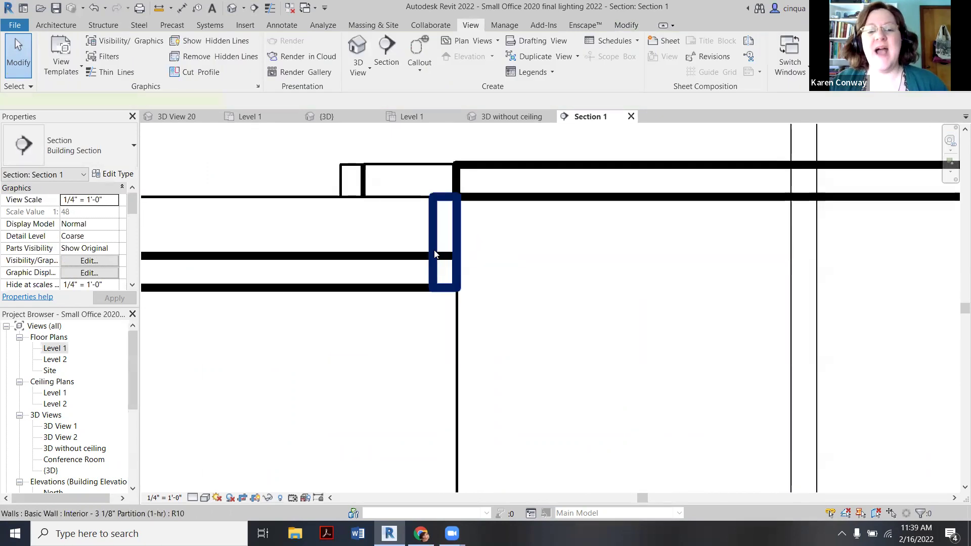
left_click(434, 253)
scroll(443, 291, "up", 2)
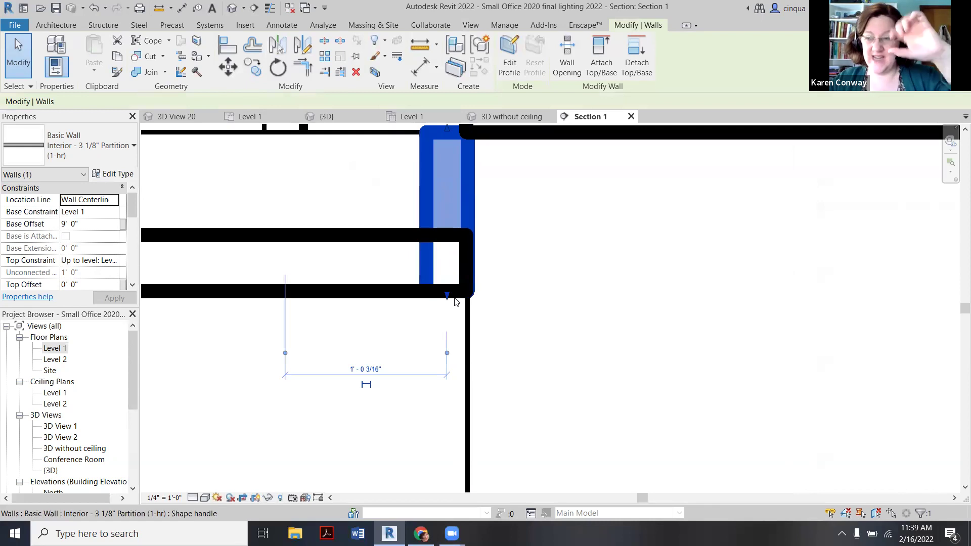
mouse_move(448, 295)
left_mouse_down()
mouse_move(447, 268)
mouse_move(443, 280)
left_mouse_up()
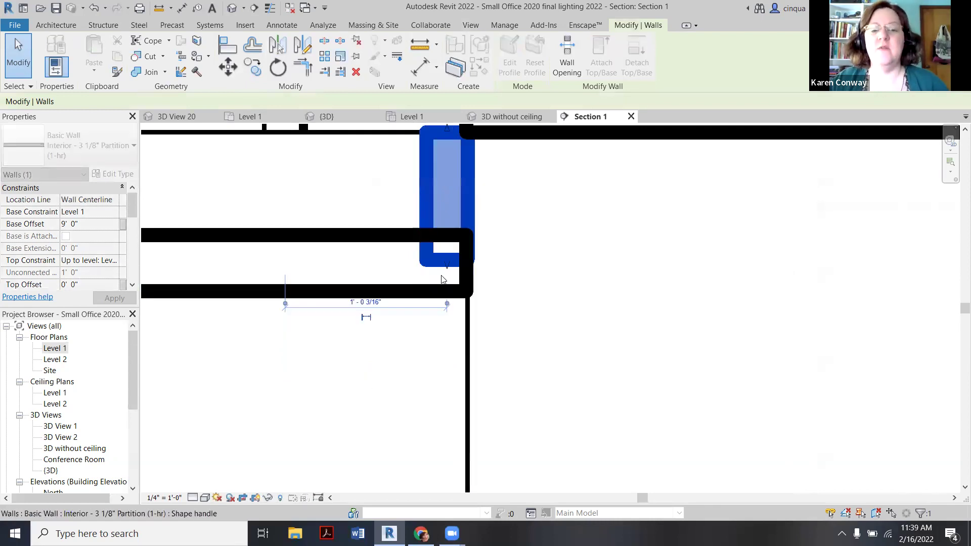
left_click(442, 310)
scroll(442, 310, "down", 3)
scroll(670, 319, "up", 1)
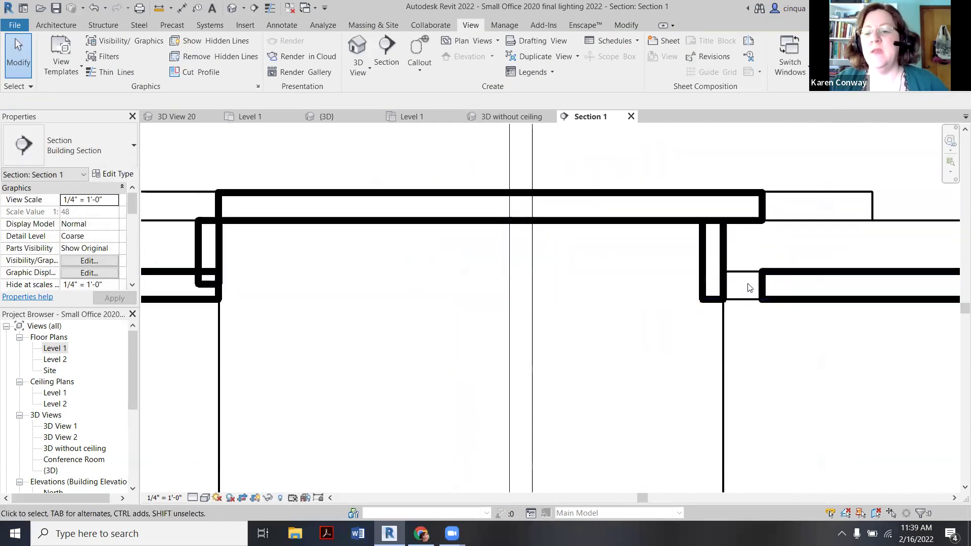
- Shorten the hallway-side partition wall so its base also ends within the lower ceiling's thickness
left_click(713, 283)
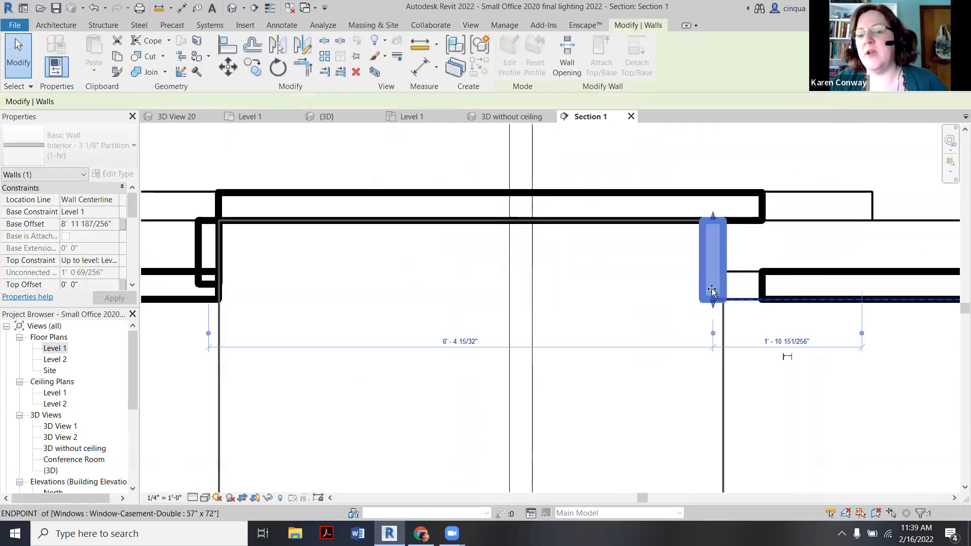
left_click(752, 251)
scroll(708, 232, "down", 2)
scroll(680, 221, "down", 4)
scroll(680, 321, "up", 3)
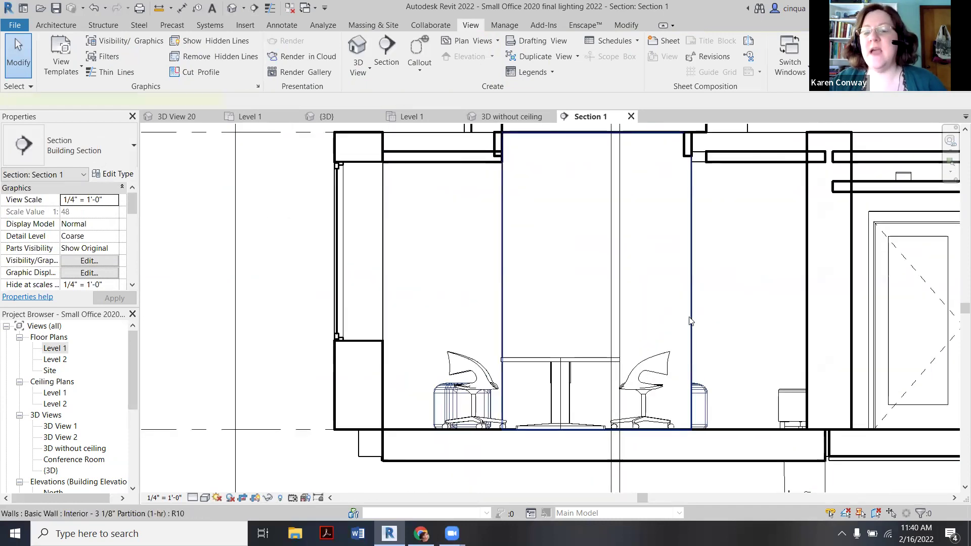
- Raise the base of the partition wall in front of the wall-mounted screen from the floor up to the lower ceiling
left_click(658, 322)
scroll(657, 323, "down", 2)
scroll(678, 273, "up", 1)
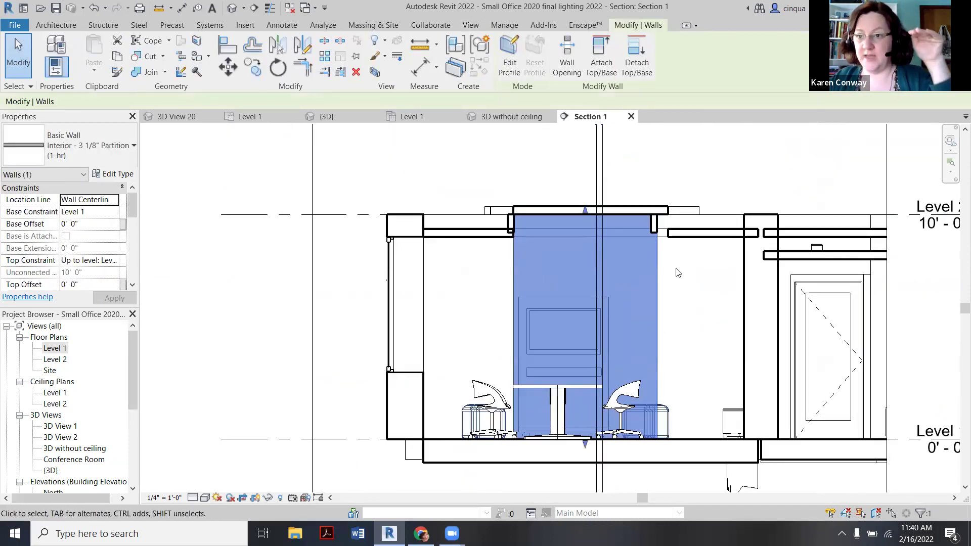
scroll(599, 288, "down", 1)
scroll(588, 404, "up", 1)
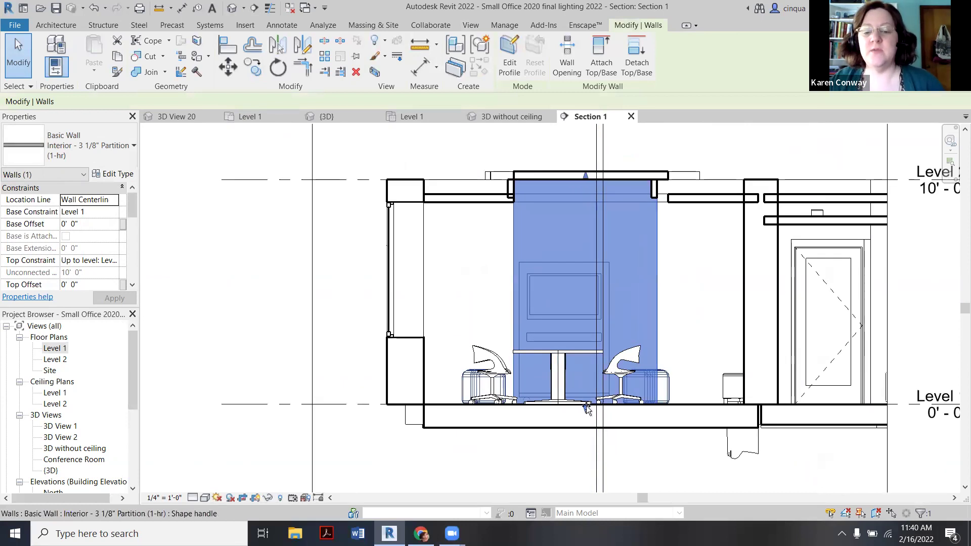
left_click_drag(587, 405, 596, 272)
left_click_drag(585, 208, 574, 213)
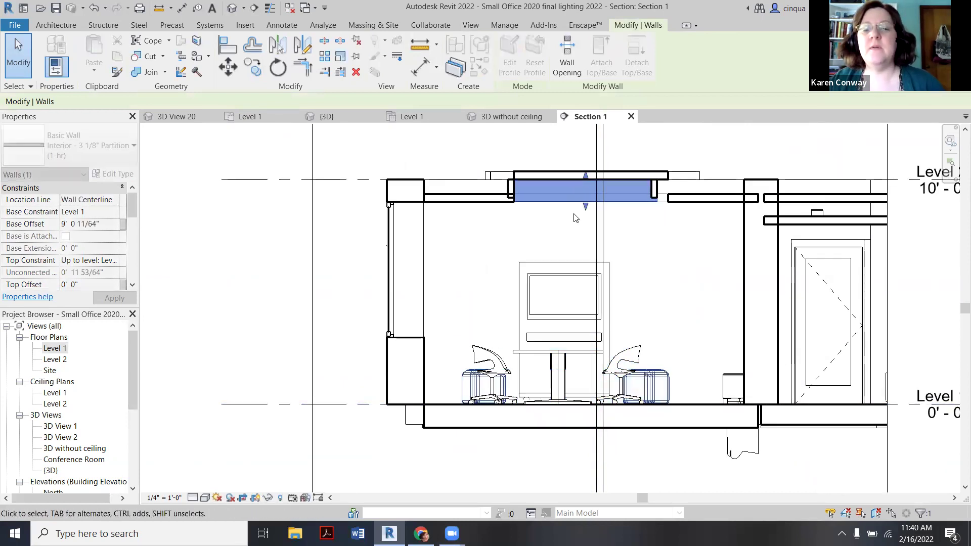
left_click(699, 148)
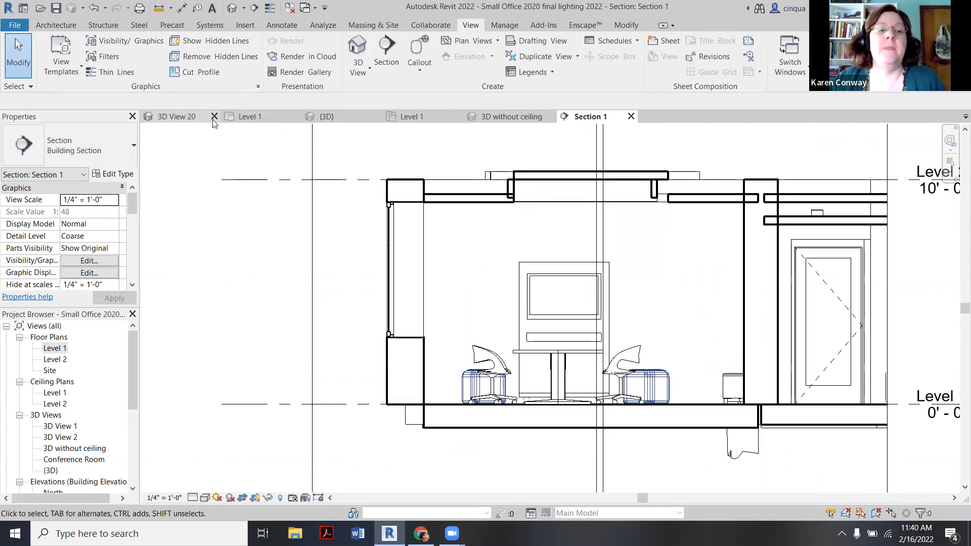
- In the Level 1 floor plan, flip the crosswise section so it looks toward the remaining full-height partition wall
left_click(249, 116)
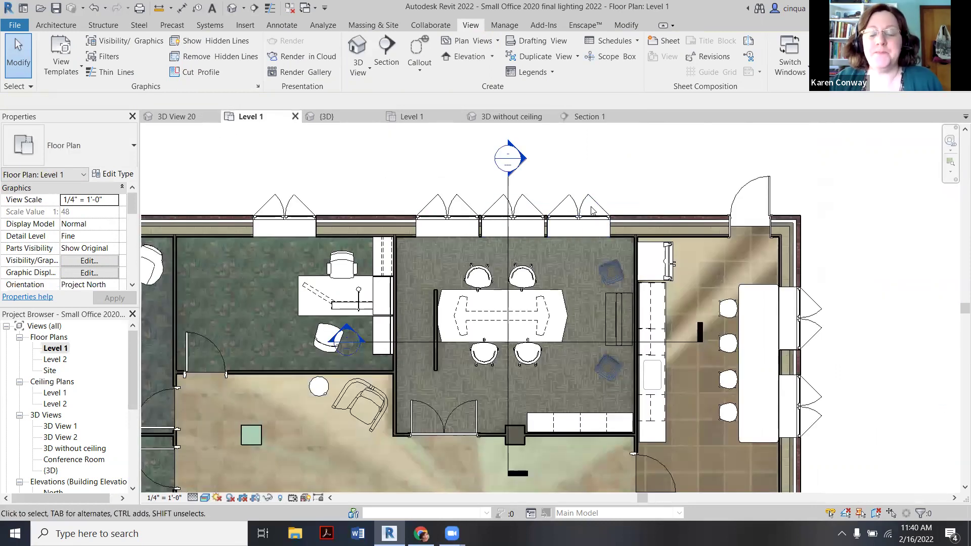
scroll(593, 210, "down", 1)
scroll(511, 150, "up", 2)
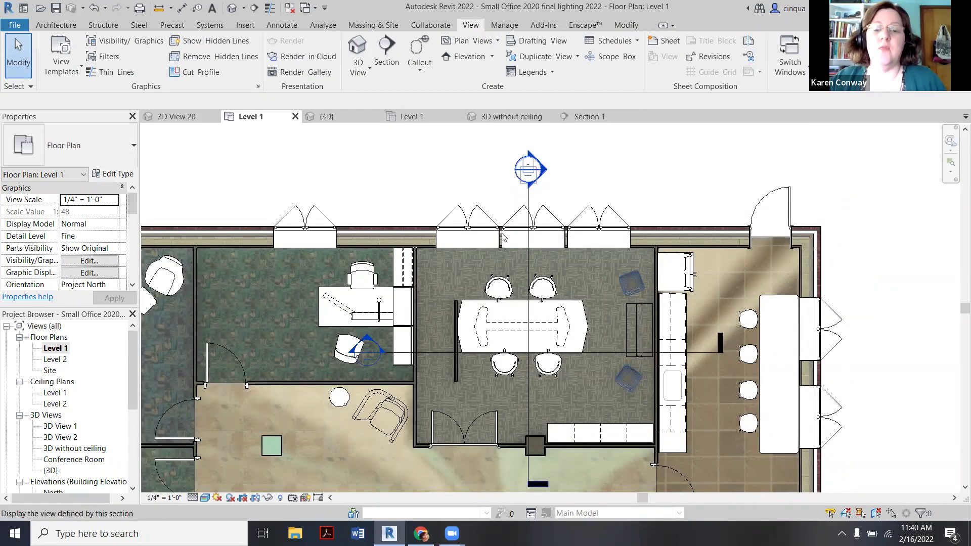
scroll(454, 348, "up", 2)
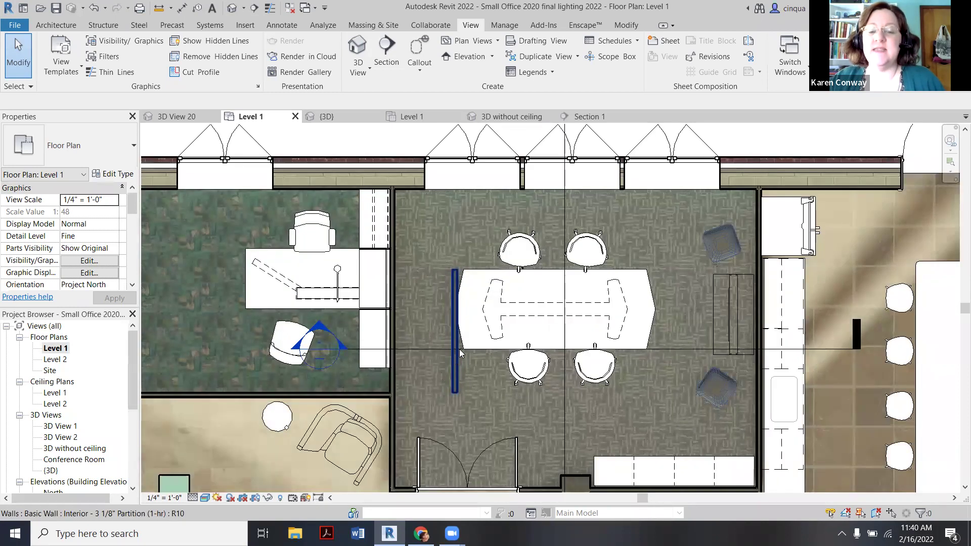
scroll(454, 335, "down", 2)
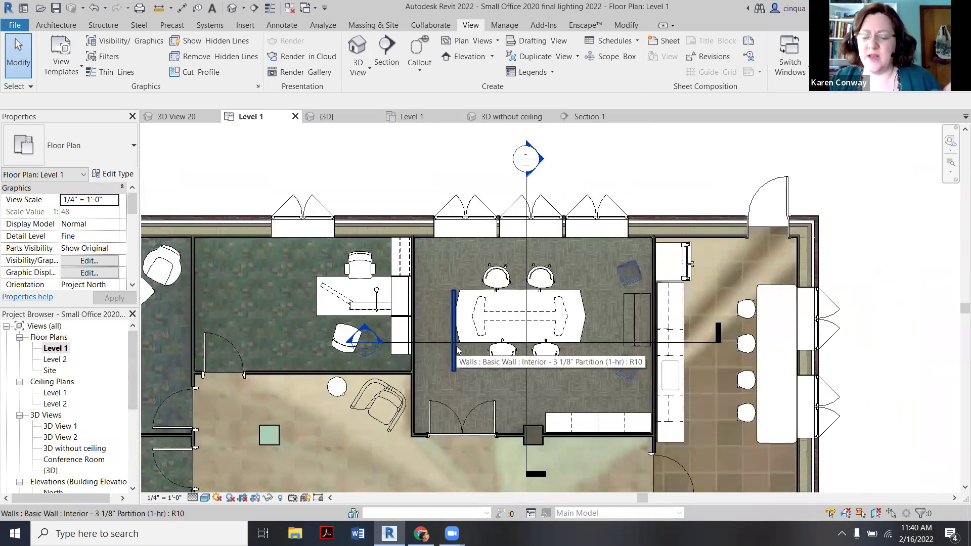
right_click(541, 161)
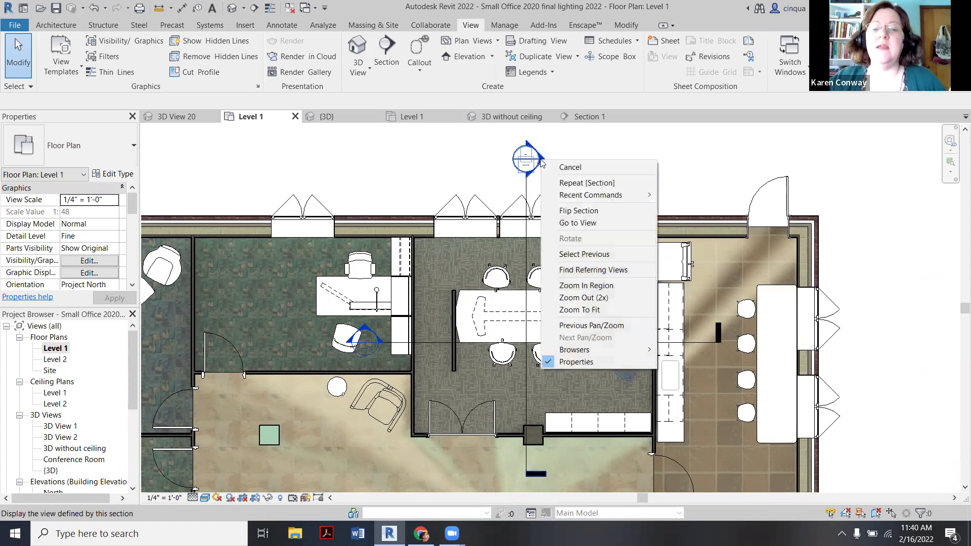
left_click(565, 212)
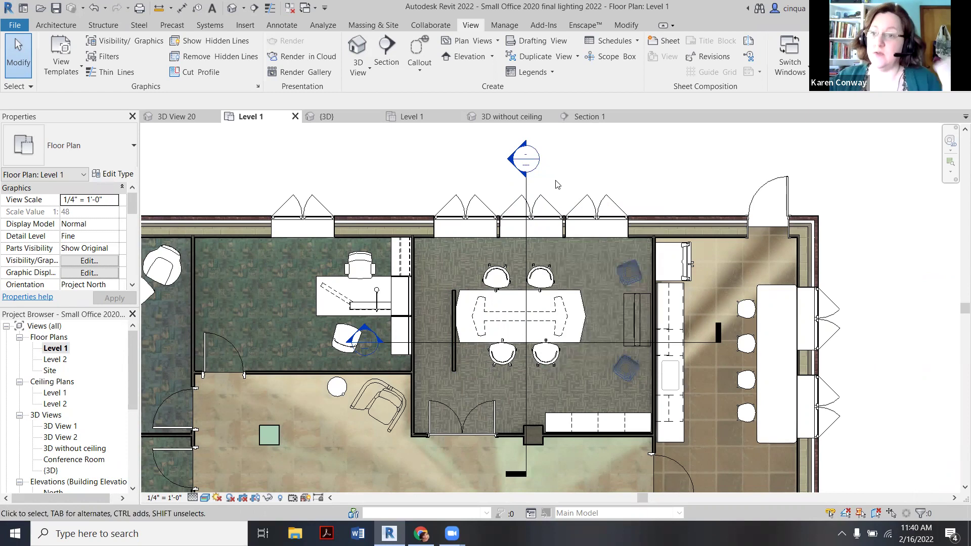
- Open the view of the flipped crosswise section
scroll(513, 156, "up", 2)
scroll(513, 157, "down", 1)
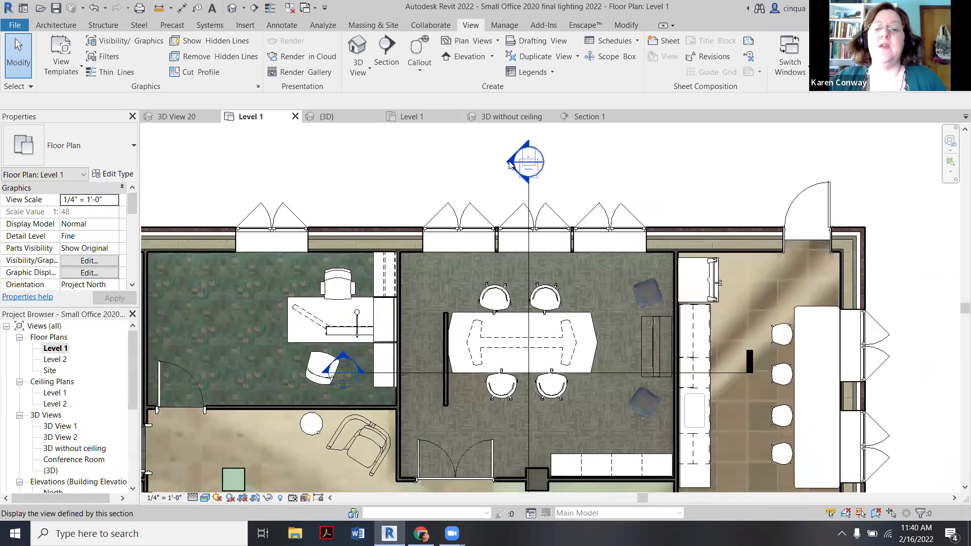
right_click(511, 162)
left_click(545, 224)
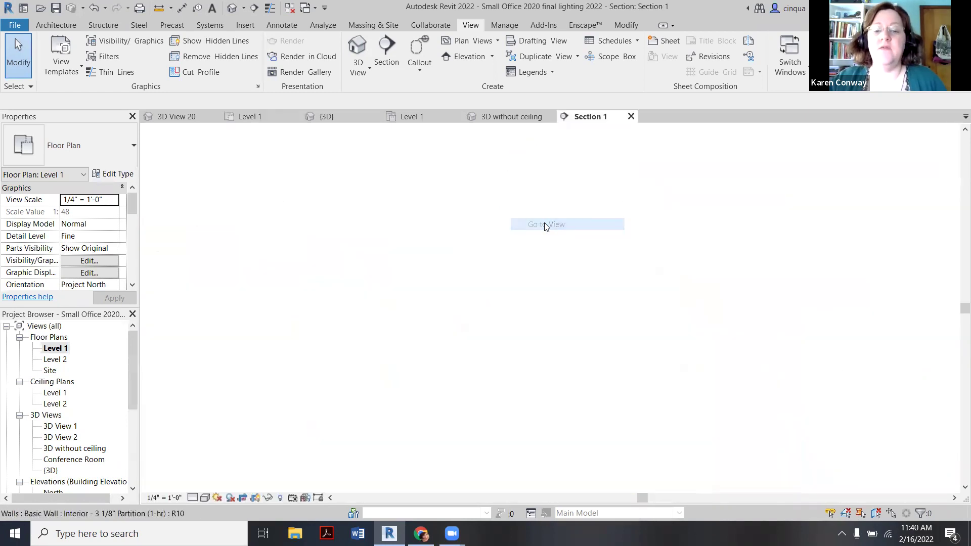
- Raise the base of the remaining full-height partition wall opposite the screen until it ends within the lower ceiling's thickness
scroll(545, 226, "down", 2)
scroll(636, 262, "up", 1)
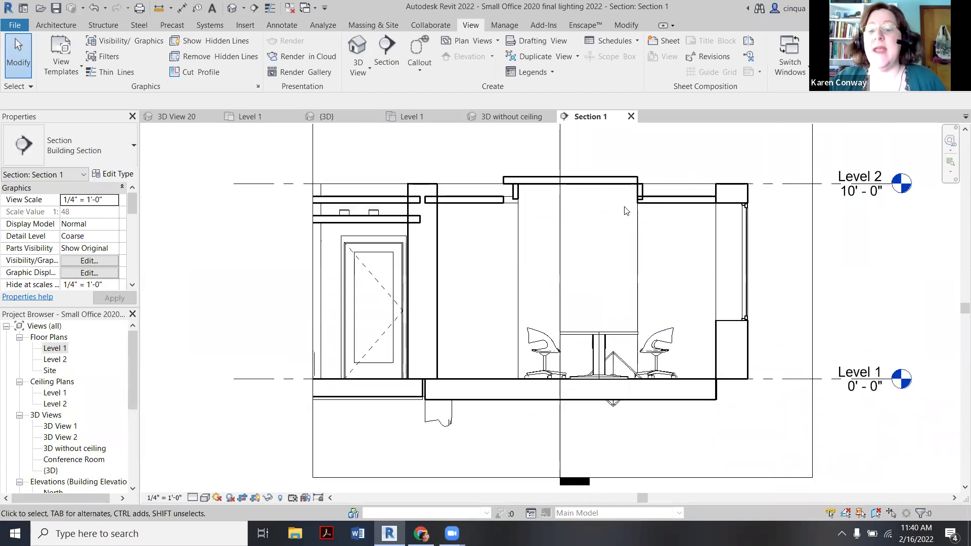
left_click(635, 257)
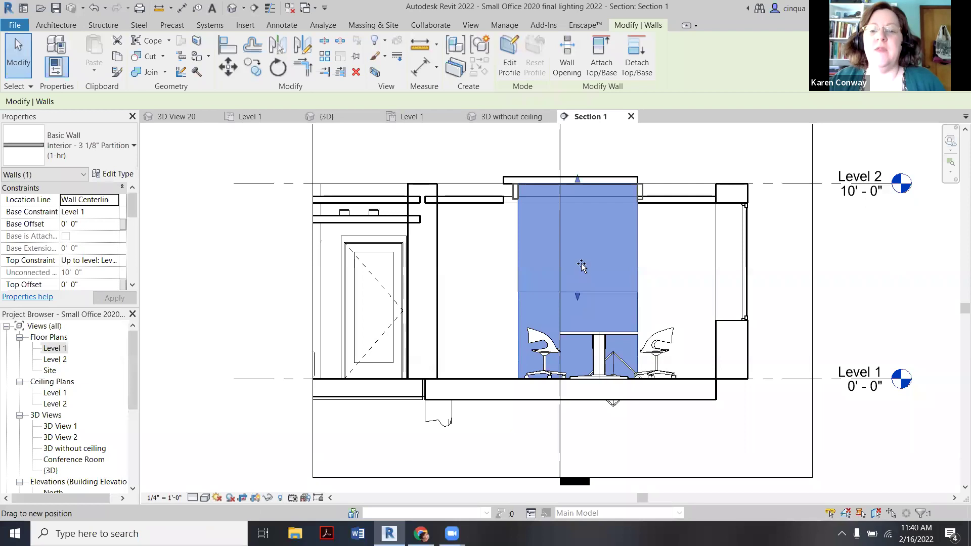
left_click_drag(596, 202, 581, 207)
scroll(537, 180, "up", 4)
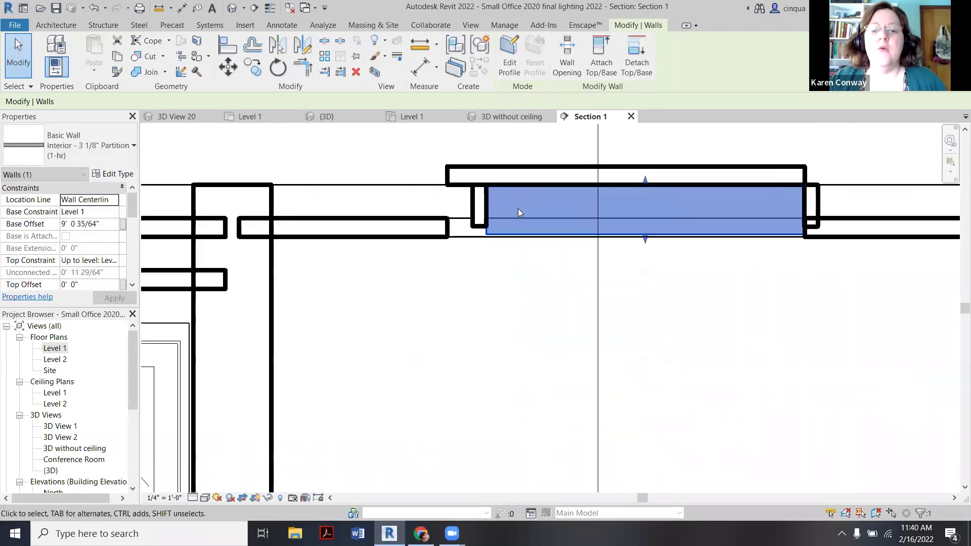
- Move the hallway-side partition wall outward until its inner face lines up with the raised ceiling's edge
left_click(475, 207)
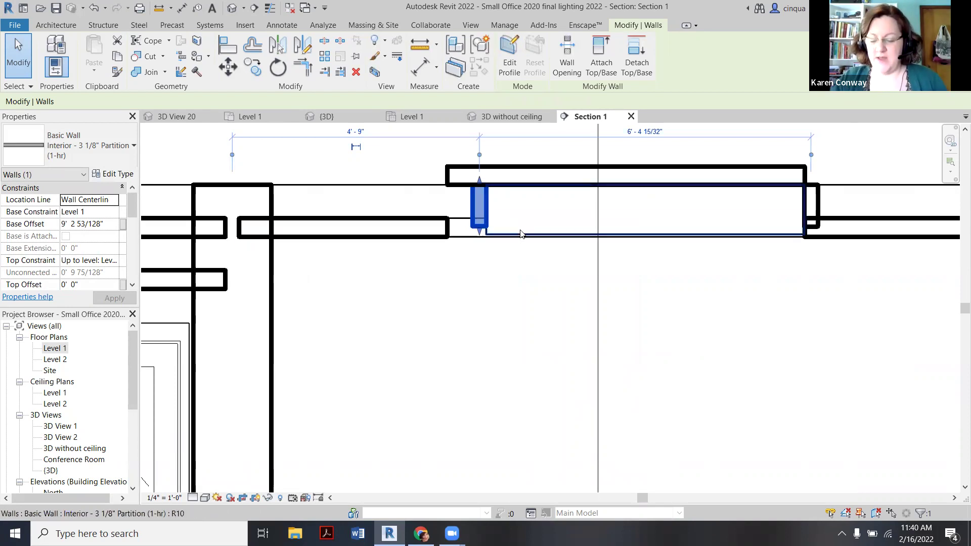
key("Left")
key("Left")
key("Left")
key("Left")
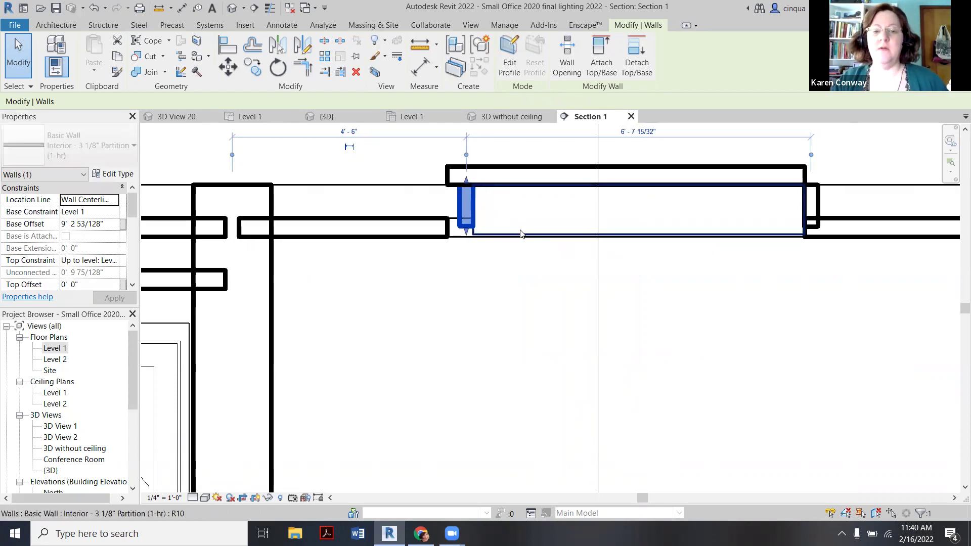
key("Left")
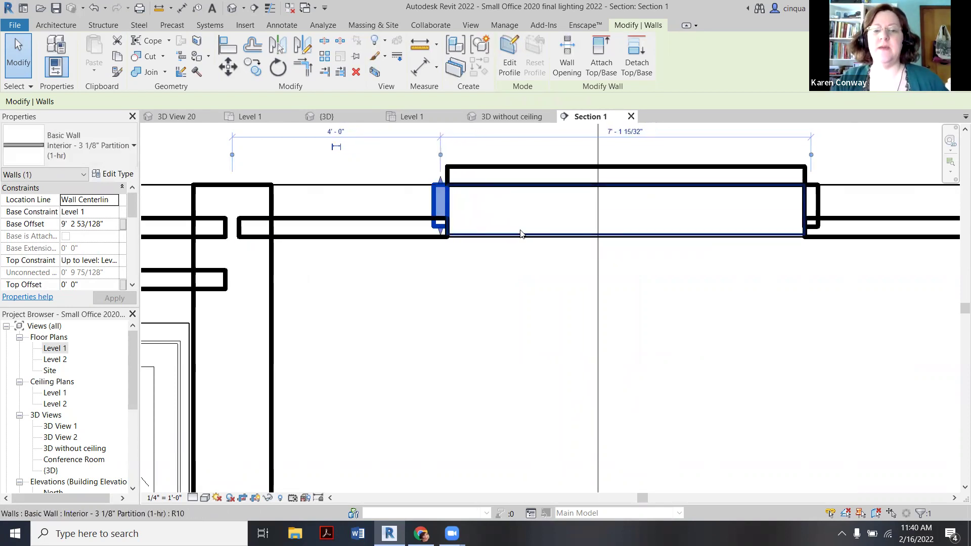
scroll(521, 233, "up", 1)
scroll(481, 179, "down", 1)
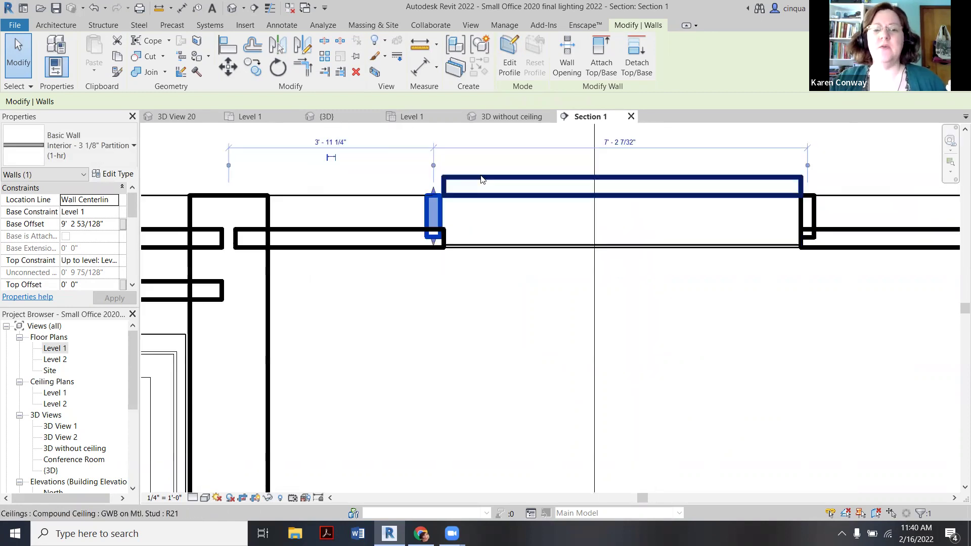
left_click(477, 182)
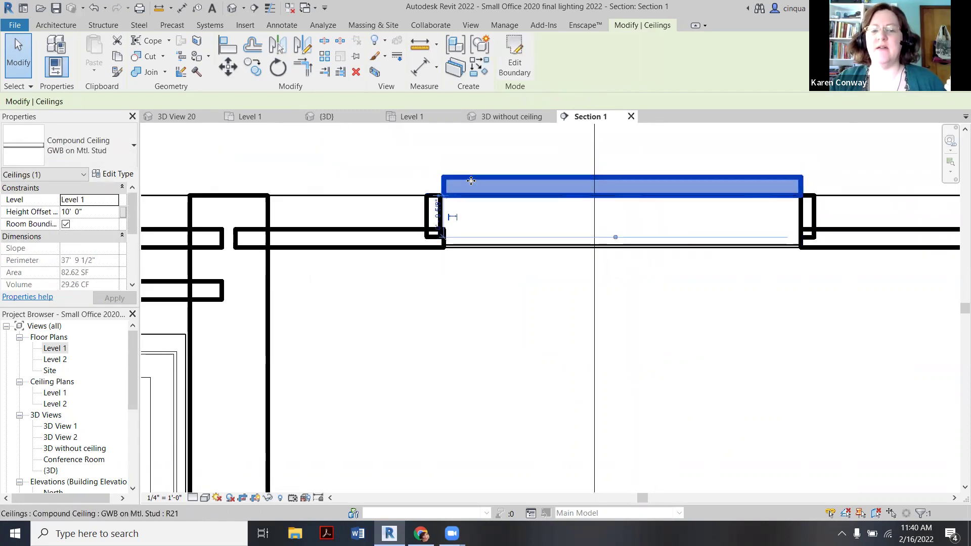
left_click(518, 318)
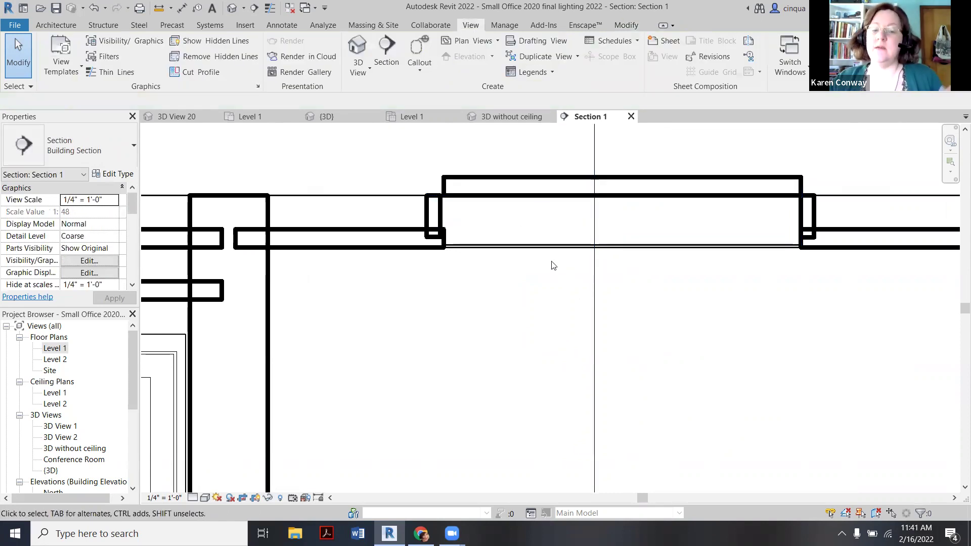
- From the Level 1 floor plan, open the view of the lengthwise section through the conference room
left_click(257, 115)
scroll(419, 328, "down", 2)
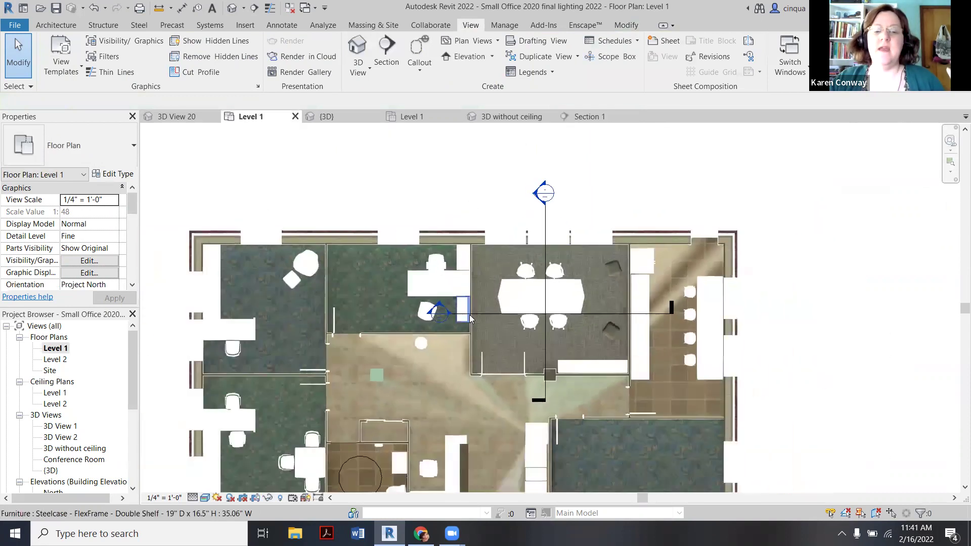
scroll(420, 346, "up", 5)
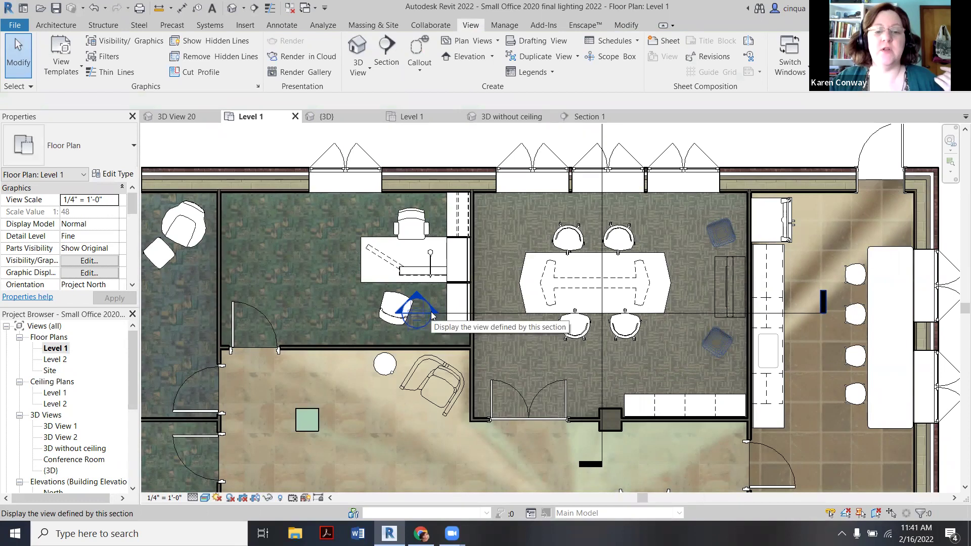
right_click(432, 314)
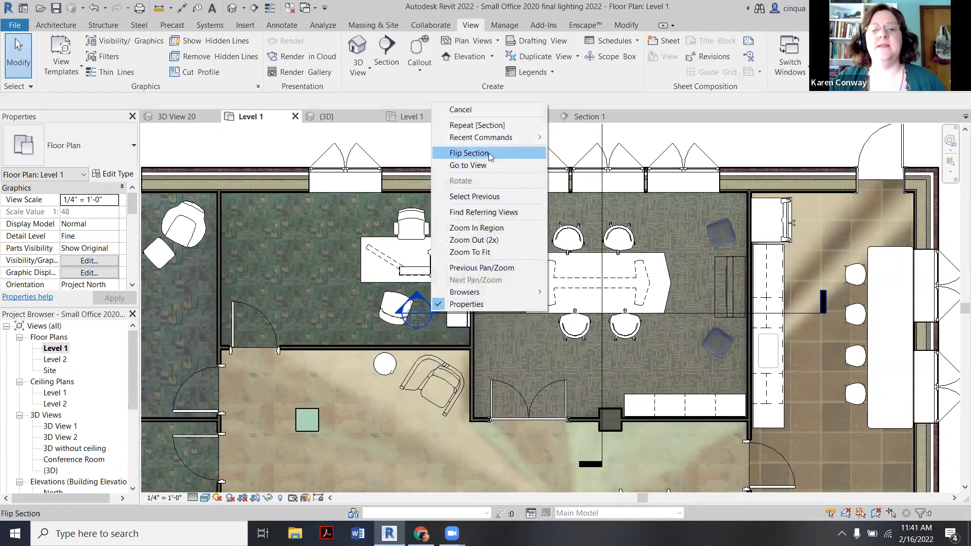
left_click(488, 164)
- Move the screen-side partition wall outward to the raised ceiling's edge and raise its base into the lower ceiling's thickness
scroll(515, 259, "up", 3)
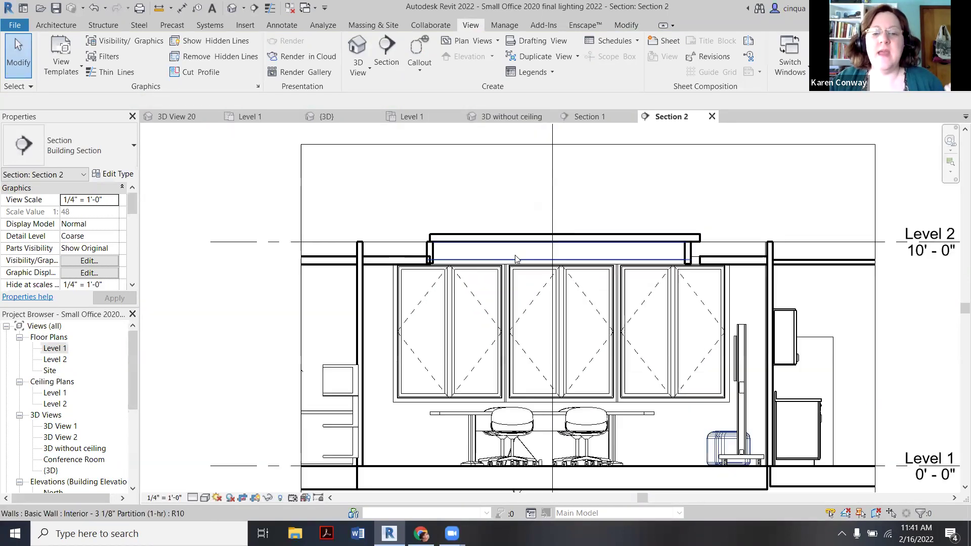
scroll(606, 271, "up", 2)
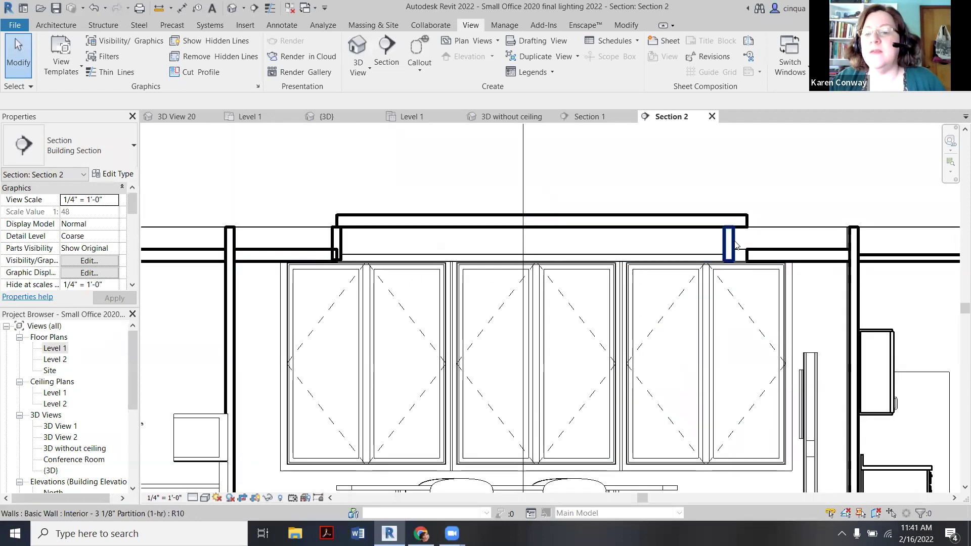
left_click(734, 245)
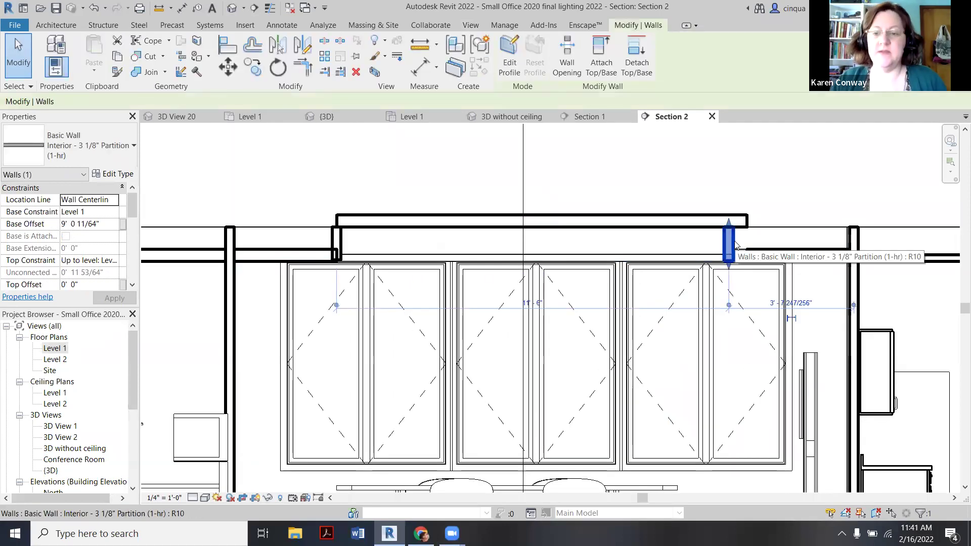
key("Right")
key("Right")
key("Right")
key("Right")
key("Right")
key("Right")
key("Right")
key("Right")
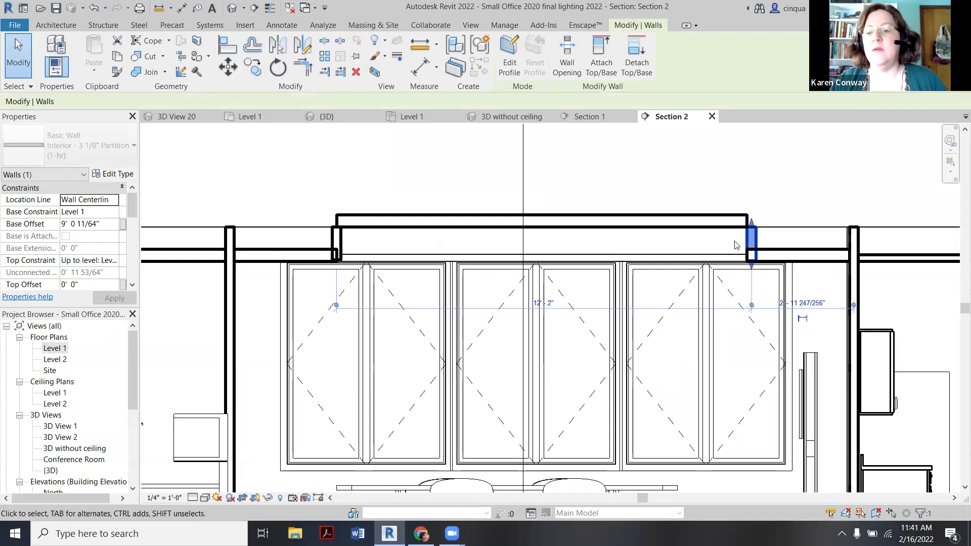
scroll(768, 245, "up", 5)
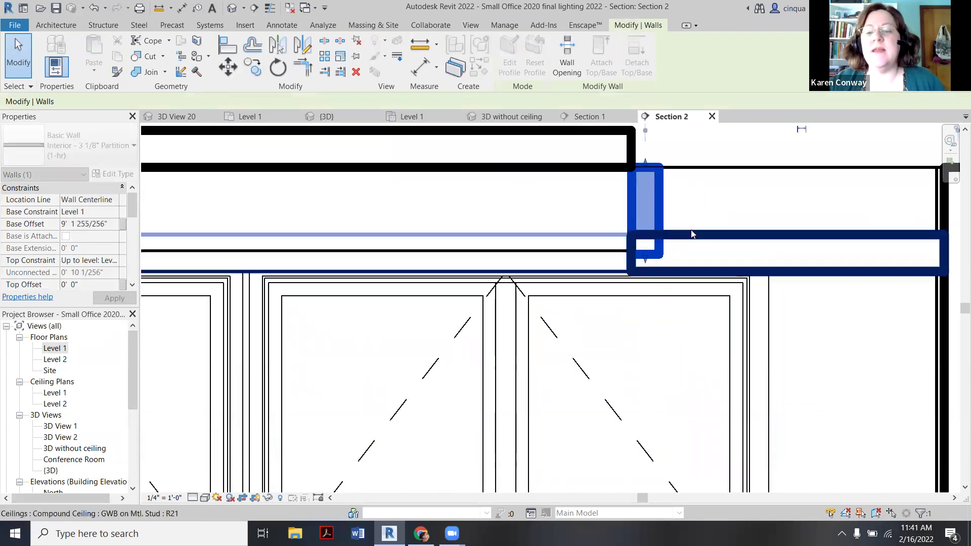
key("Escape")
- Move the partition wall opposite the screen outward to the raised ceiling's edge and raise its base into the lower ceiling's thickness
scroll(675, 259, "down", 3)
scroll(675, 259, "down", 3)
scroll(360, 217, "up", 5)
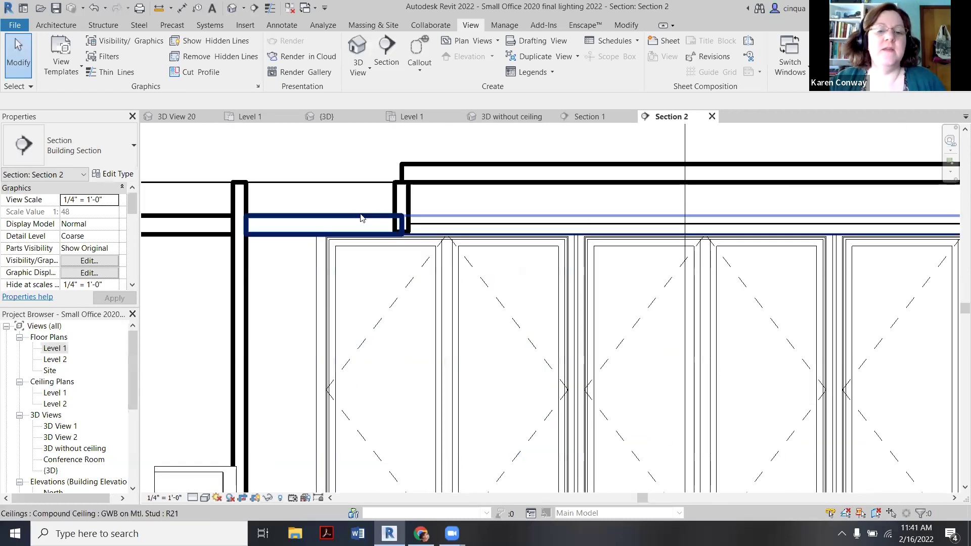
left_click(399, 202)
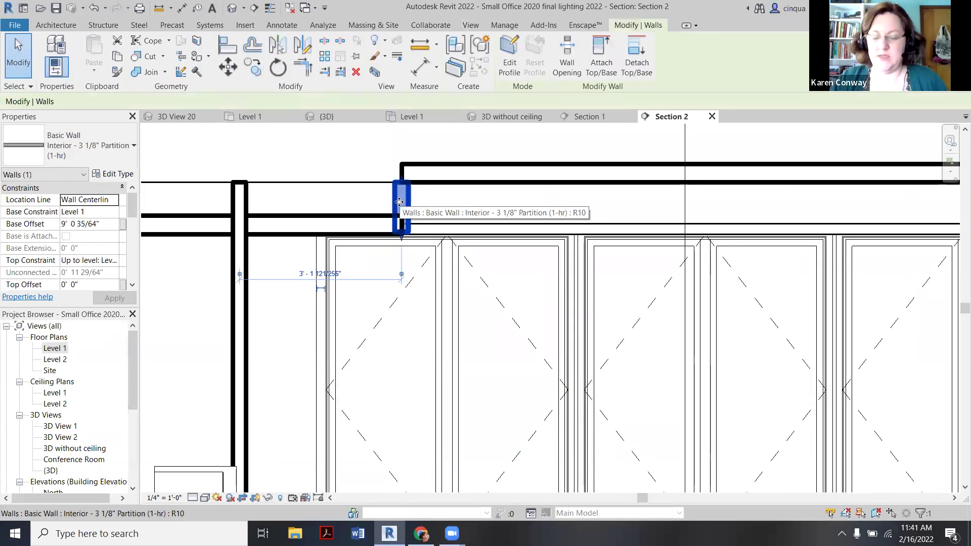
key("Left")
scroll(445, 212, "up", 3)
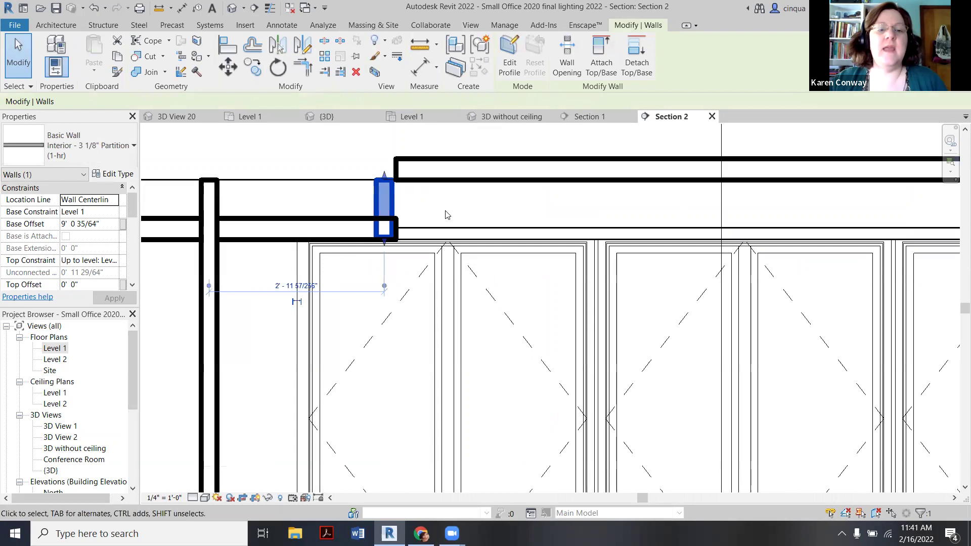
left_click_drag(356, 262, 353, 239)
scroll(392, 227, "down", 4)
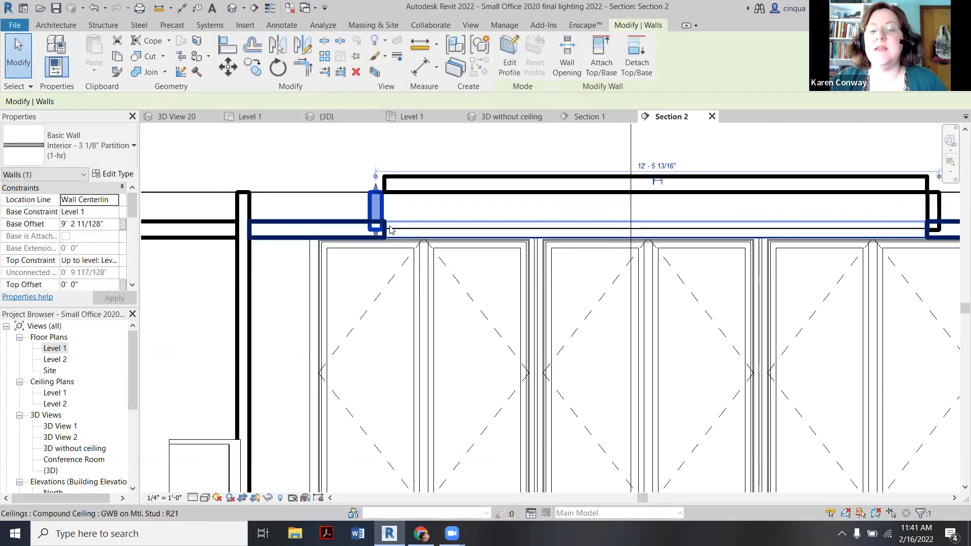
left_click(651, 157)
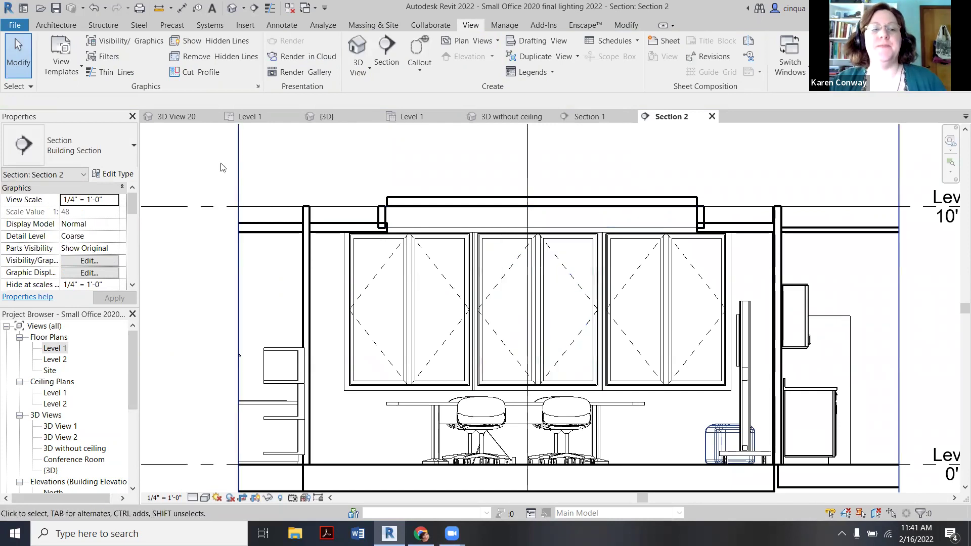
- In the Level 1 floor plan, flip the lengthwise section so it looks toward the conference room's double doors
left_click(259, 118)
scroll(409, 348, "up", 1)
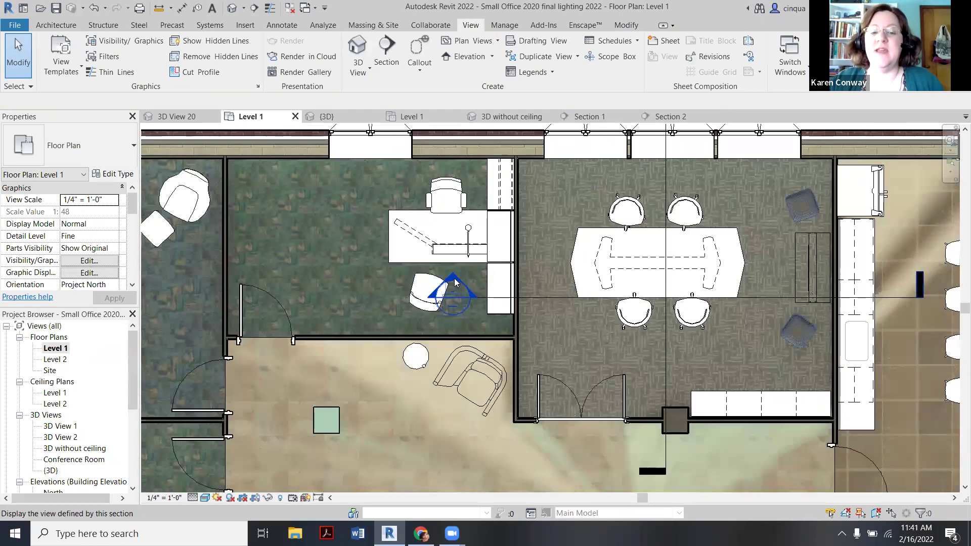
right_click(454, 282)
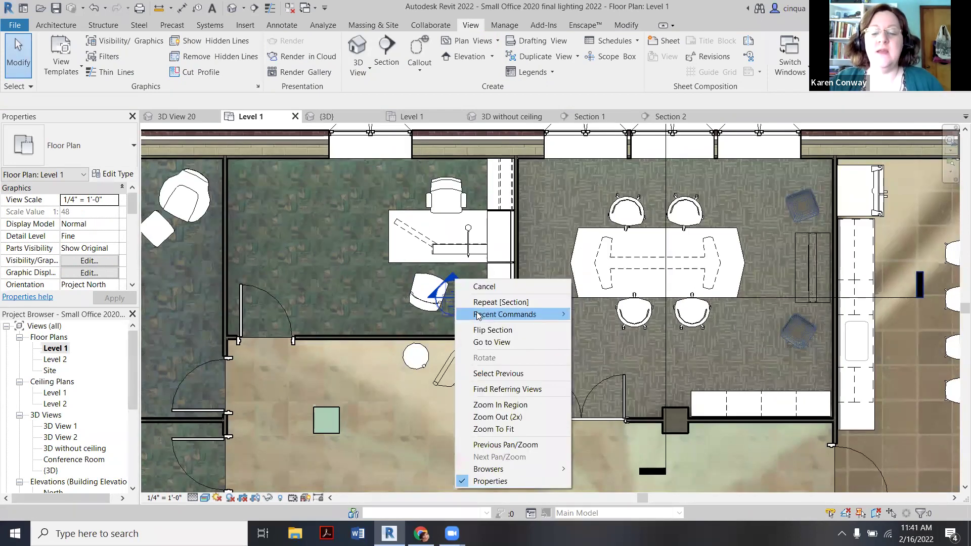
left_click(486, 331)
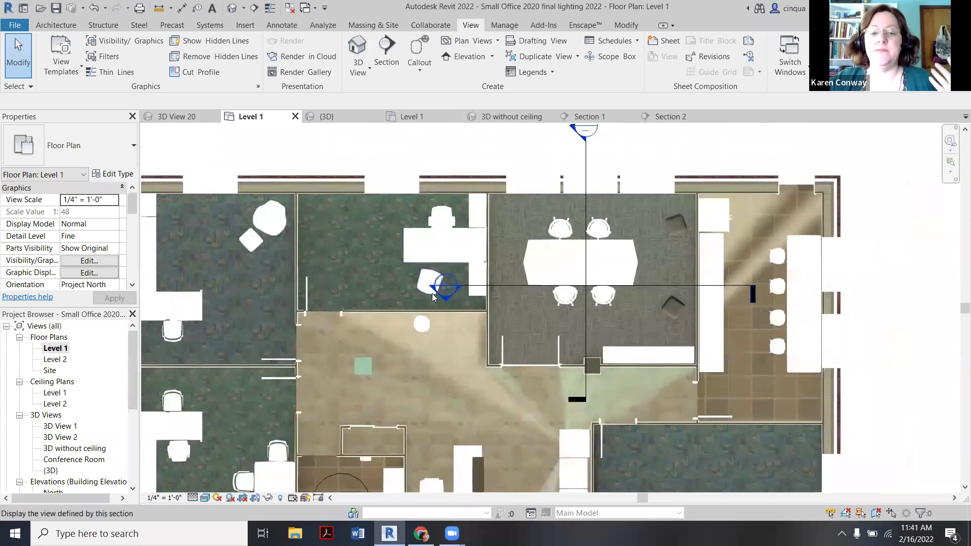
- Open the flipped lengthwise section's view and check how the partition walls align with both ceiling levels
right_click(459, 299)
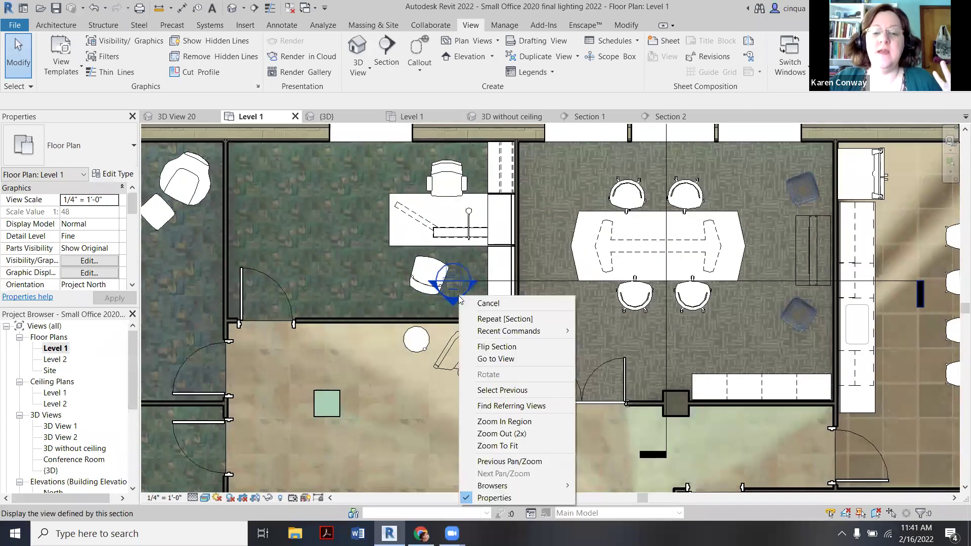
left_click(506, 359)
scroll(468, 243, "down", 2)
scroll(594, 245, "up", 4)
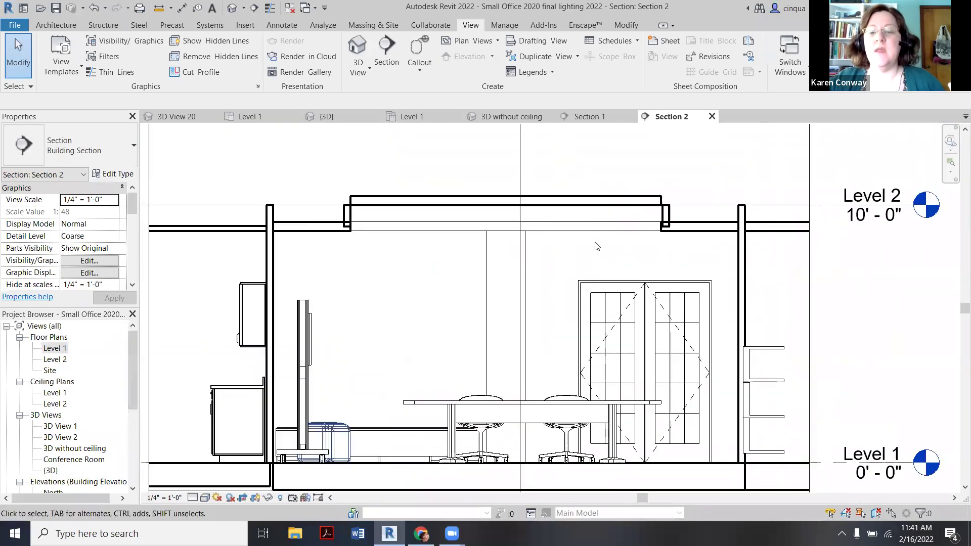
scroll(611, 238, "down", 1)
scroll(610, 239, "down", 2)
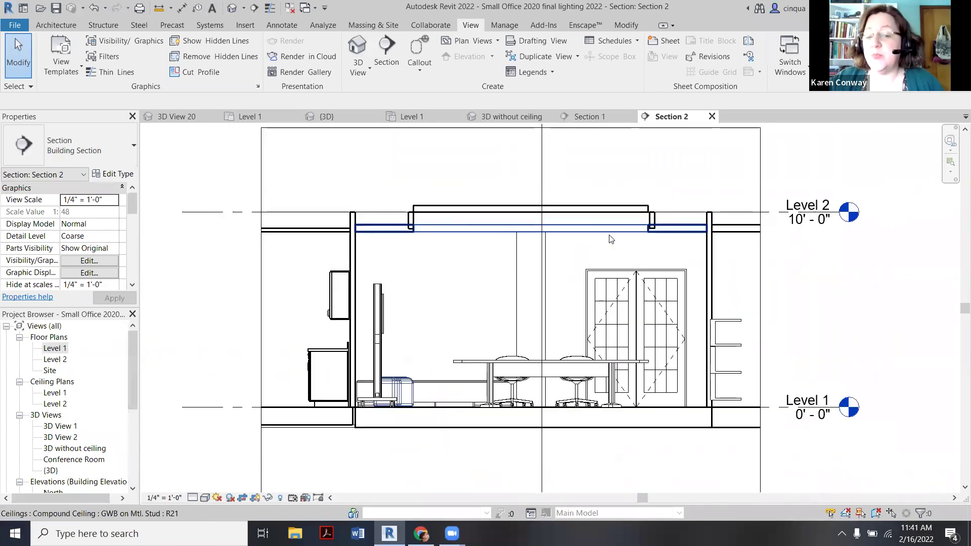
- Examine the raised conference room ceiling and its surrounding partition walls from above in the default 3D view
left_click(327, 118)
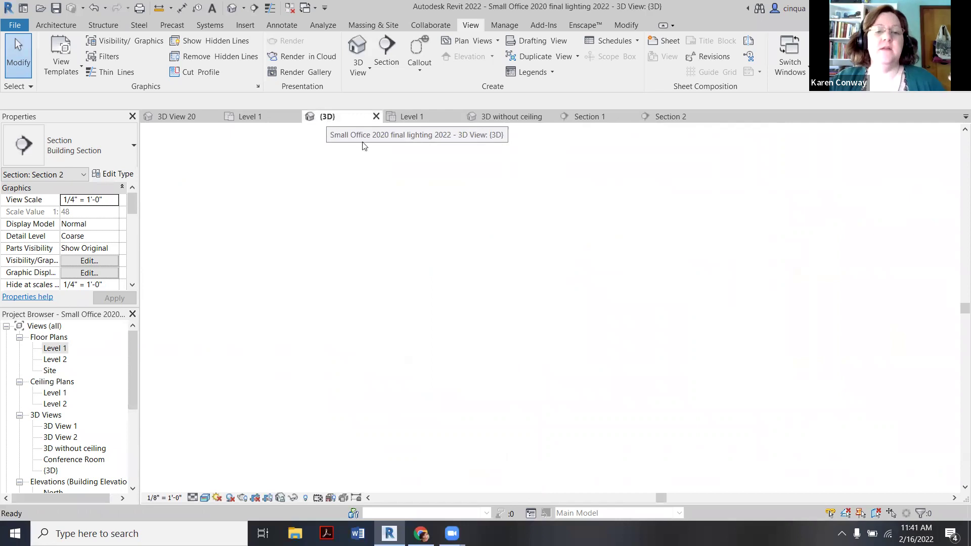
scroll(494, 243, "up", 8)
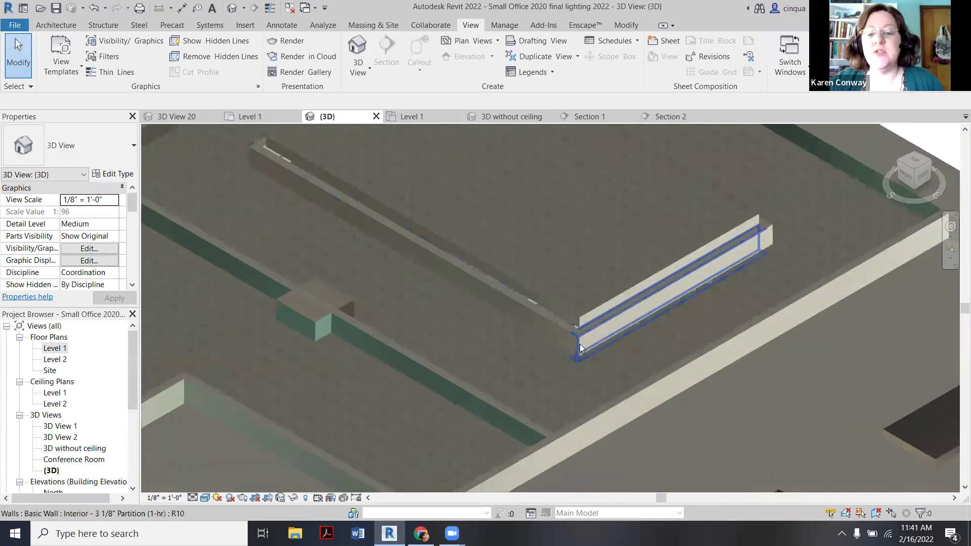
scroll(515, 295, "up", 4)
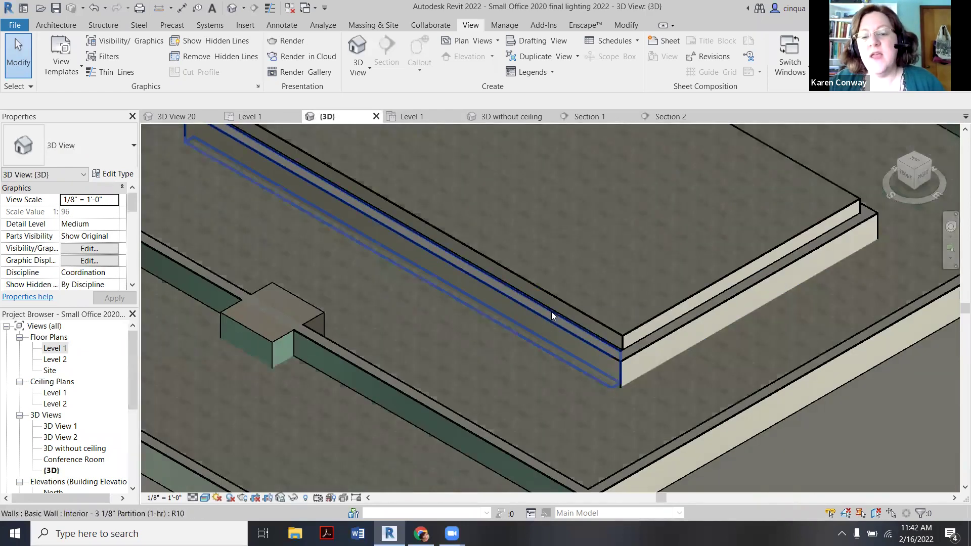
scroll(551, 311, "down", 8)
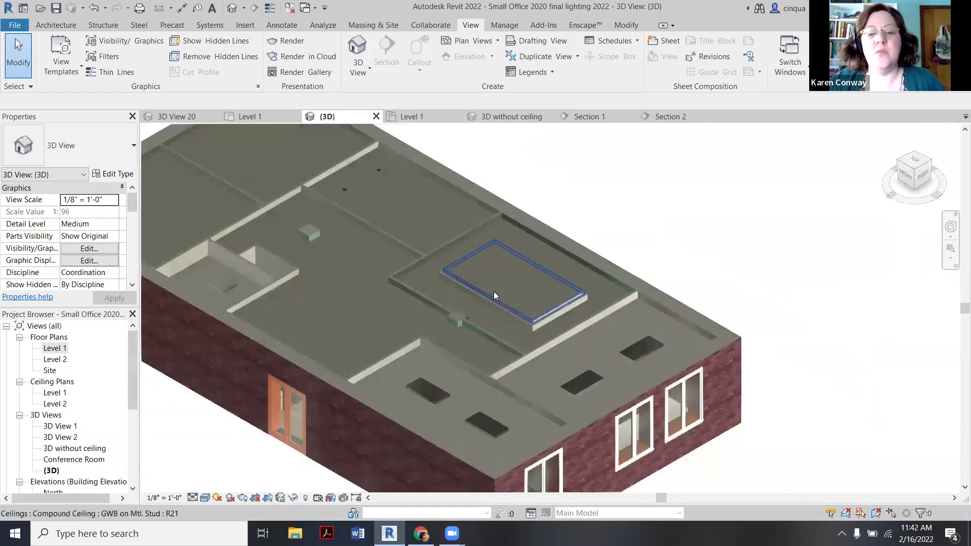
- Edit the raised conference room ceiling's boundary in the Level 1 ceiling plan, moving both long edges outward to about 7' 2" apart
scroll(493, 296, "up", 3)
left_click(481, 299)
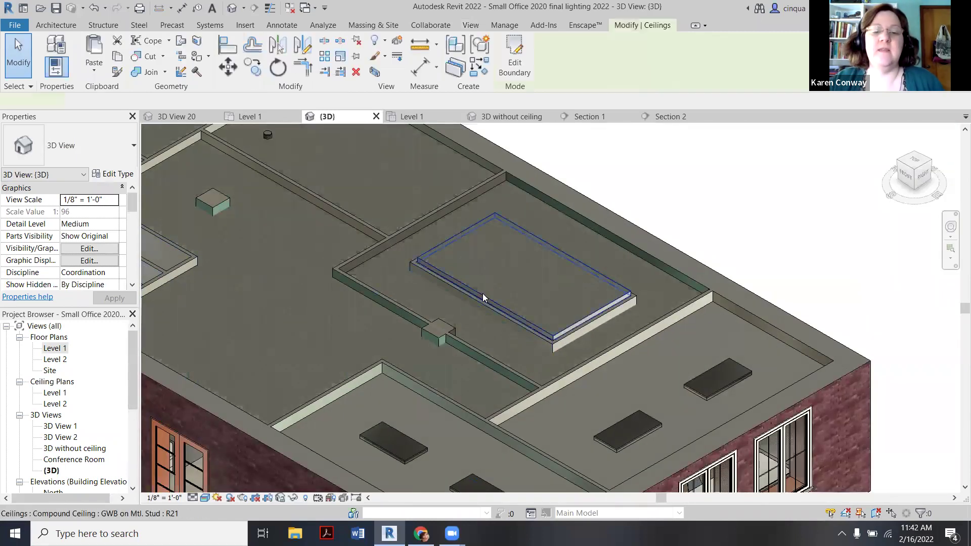
left_click(513, 60)
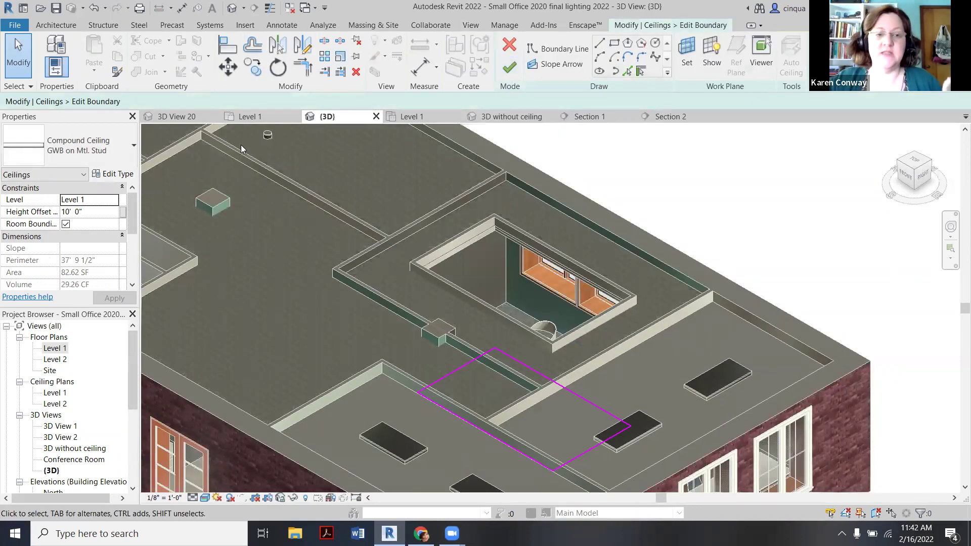
double_click(54, 393)
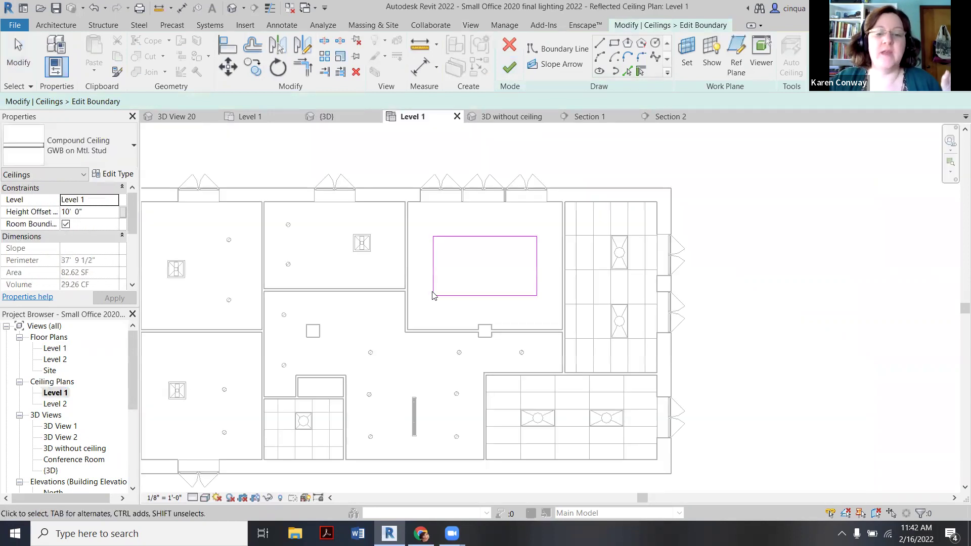
left_click(492, 291)
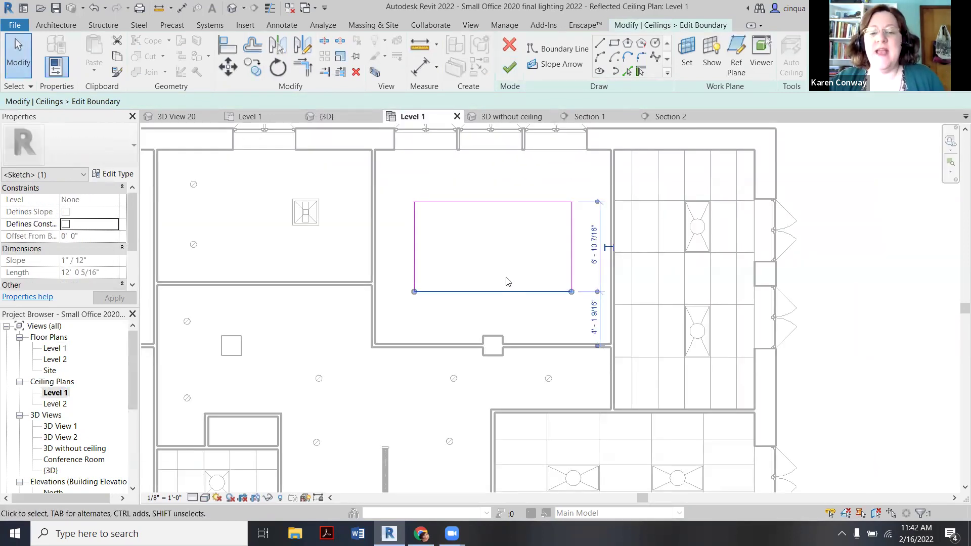
scroll(507, 282, "up", 2)
key("Down")
key("Down")
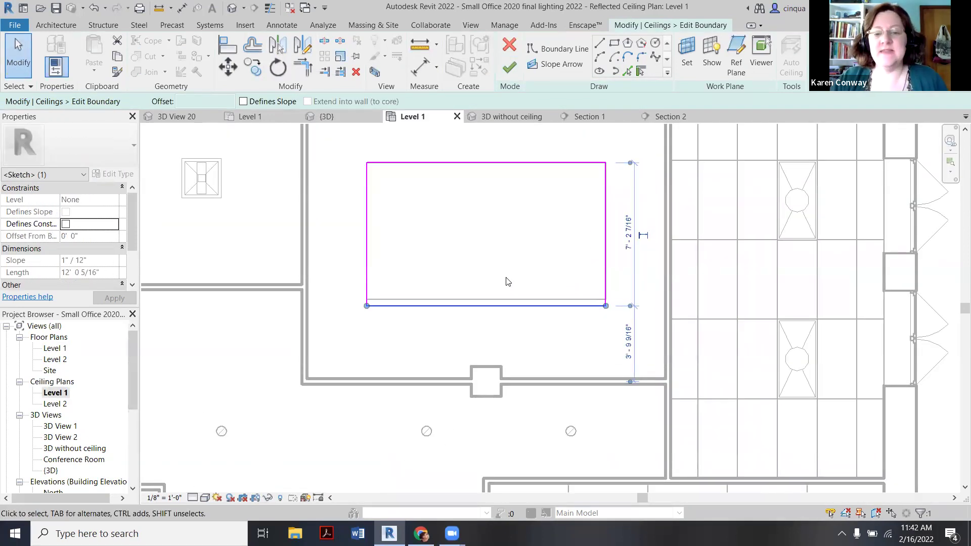
scroll(501, 195, "down", 2)
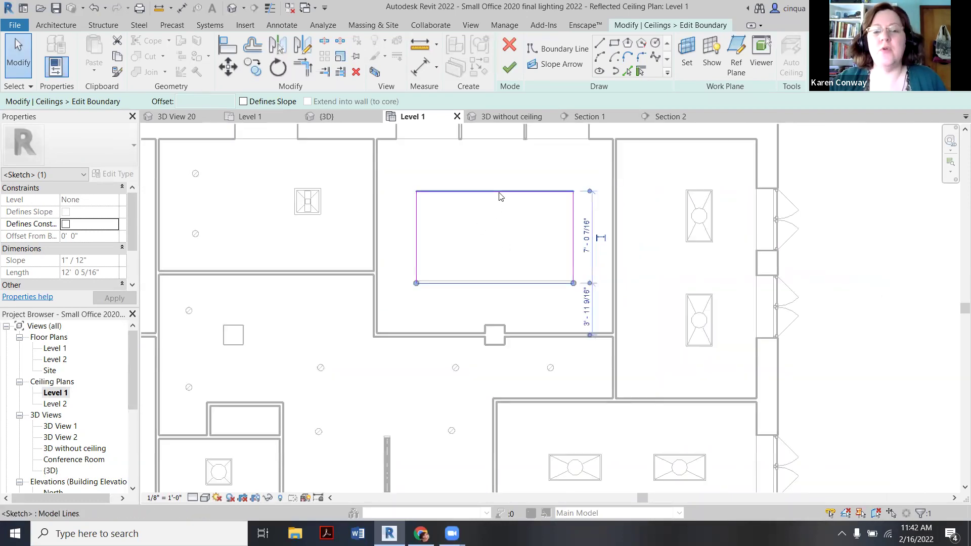
scroll(504, 196, "up", 2)
left_click(510, 189)
left_click_drag(511, 190, 510, 185)
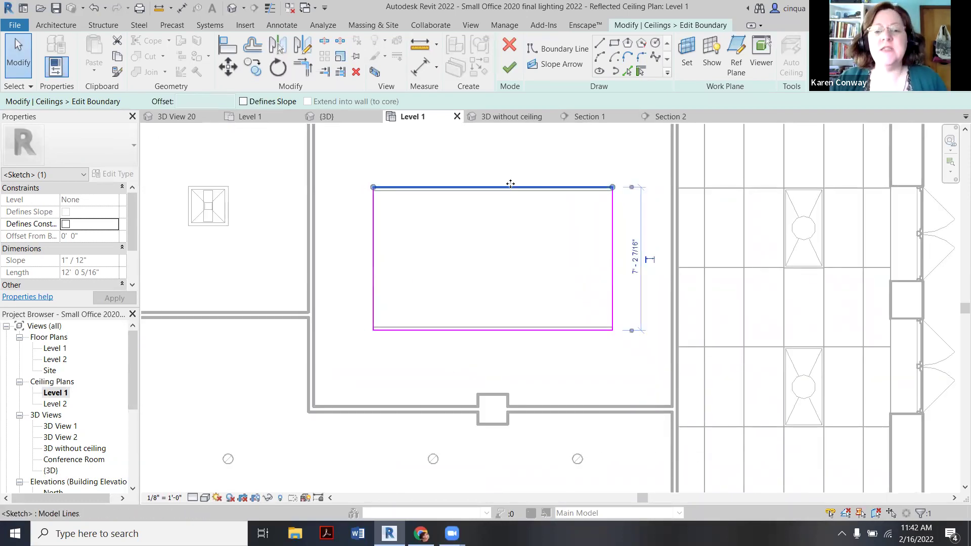
- Move both short edges of the raised ceiling's boundary outward to about 12' 4" apart and finish the boundary edit
left_click(612, 273)
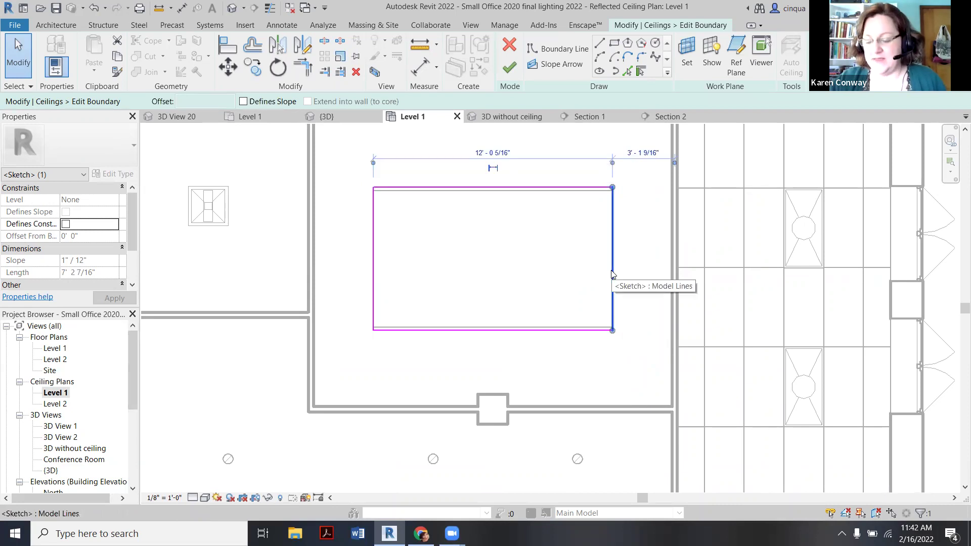
key("Right")
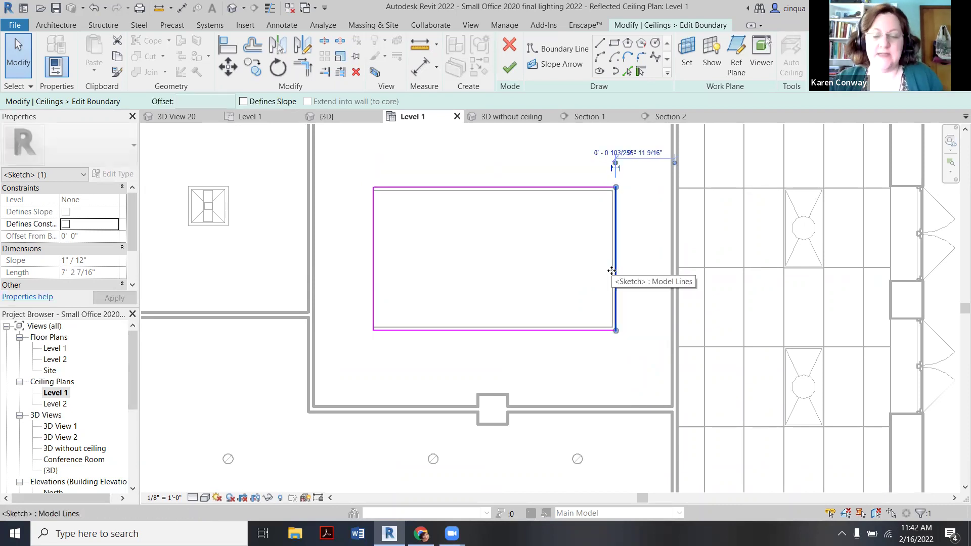
left_click(373, 288)
key("Left")
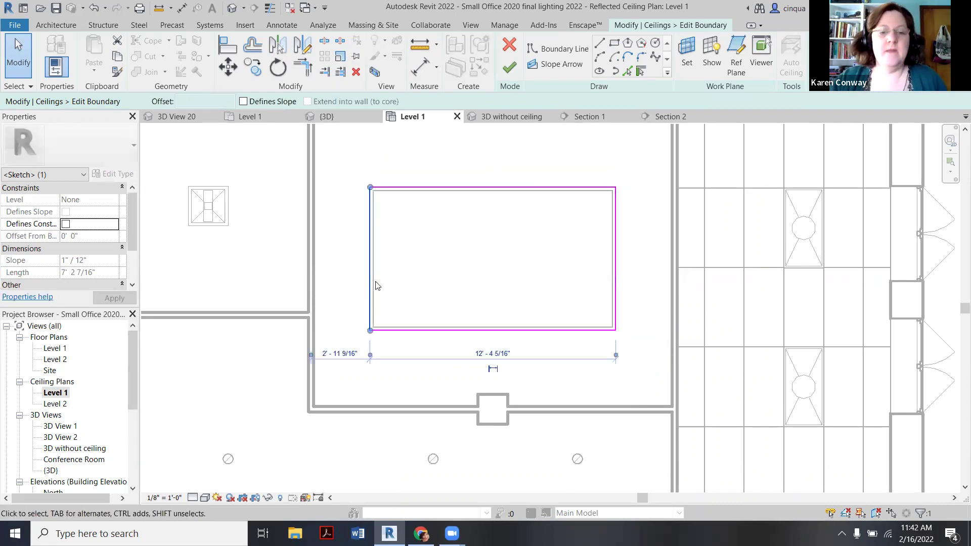
left_click(509, 69)
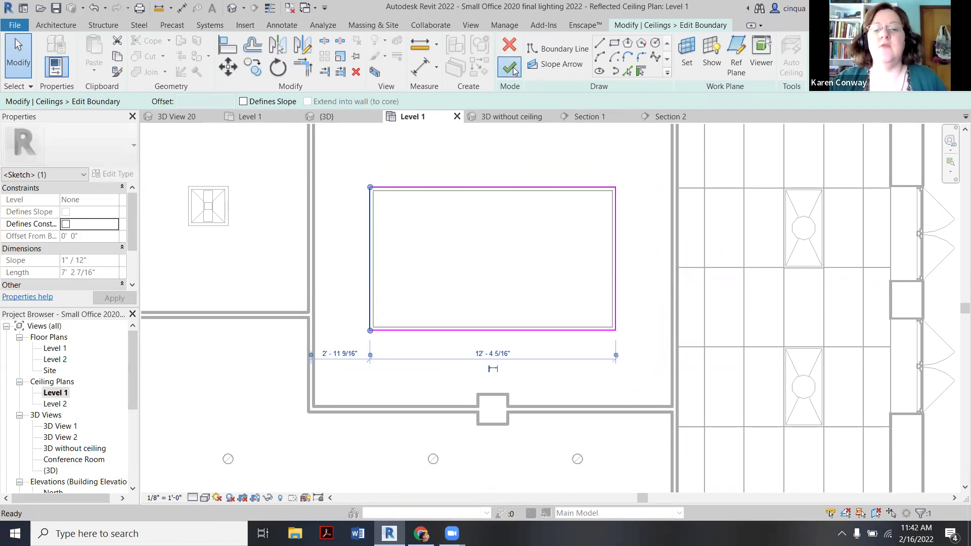
- Examine how the enlarged raised ceiling sits on its surrounding partition walls from several sides in the default 3D view
double_click(50, 471)
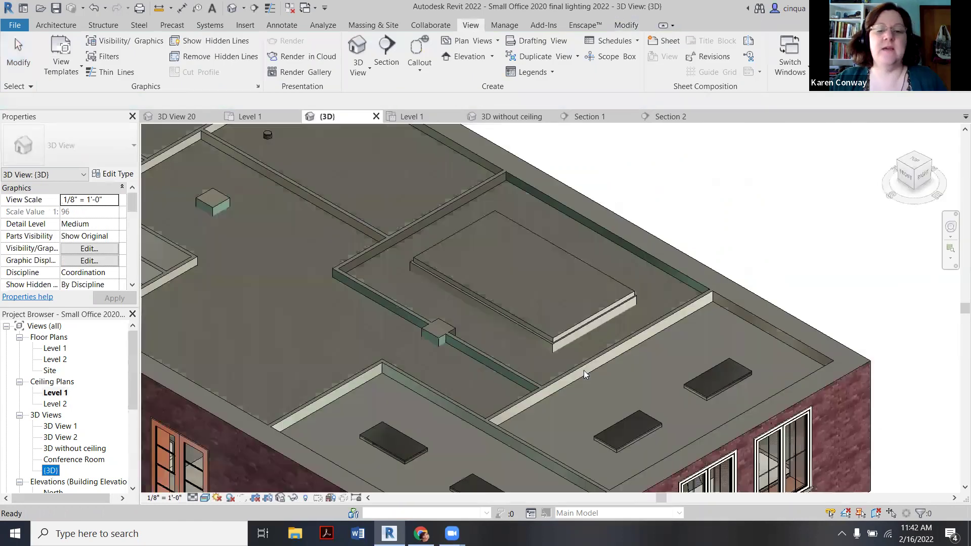
scroll(574, 309, "up", 2)
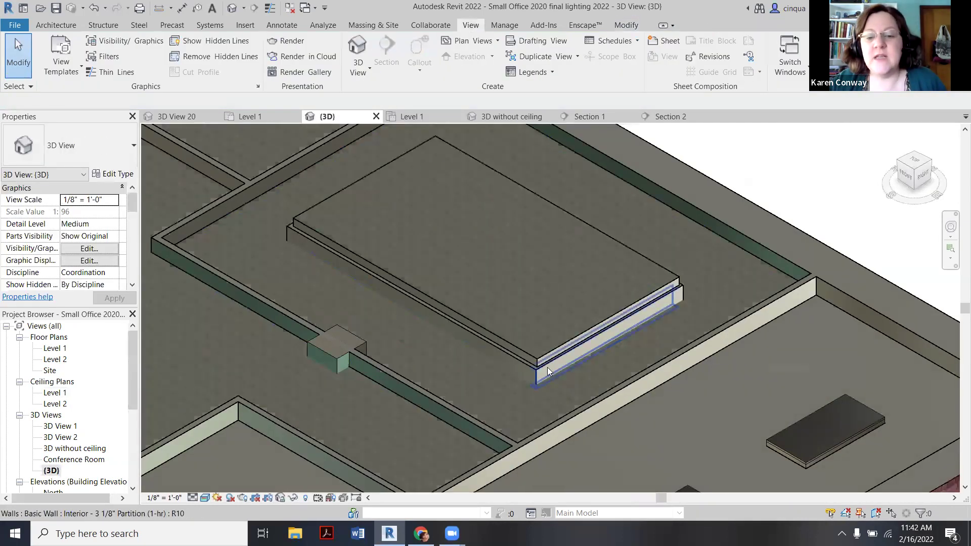
left_click(916, 156)
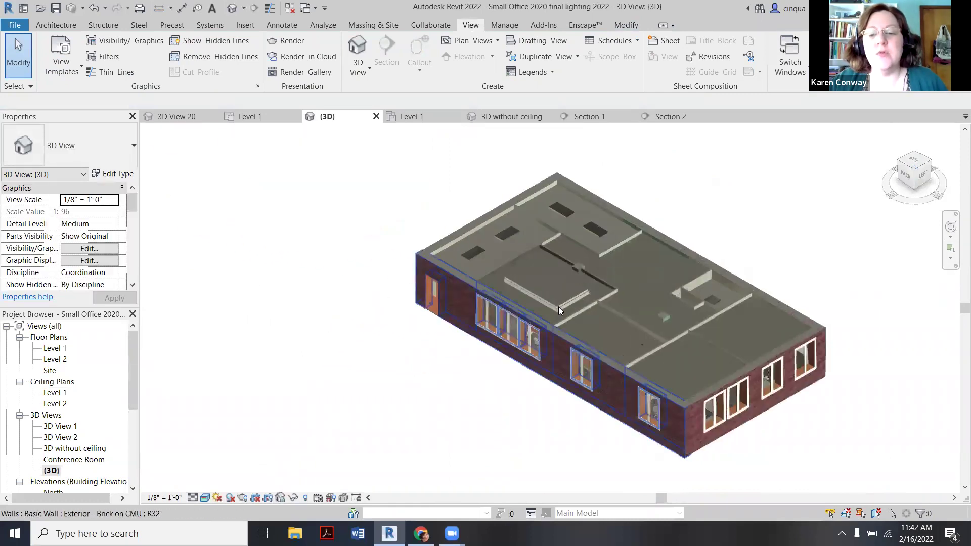
scroll(558, 306, "up", 5)
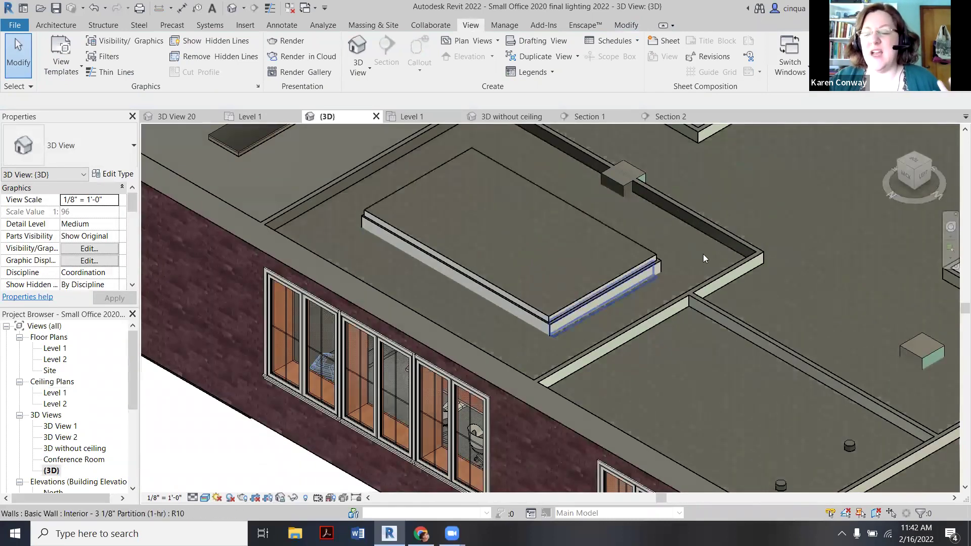
left_click(931, 161)
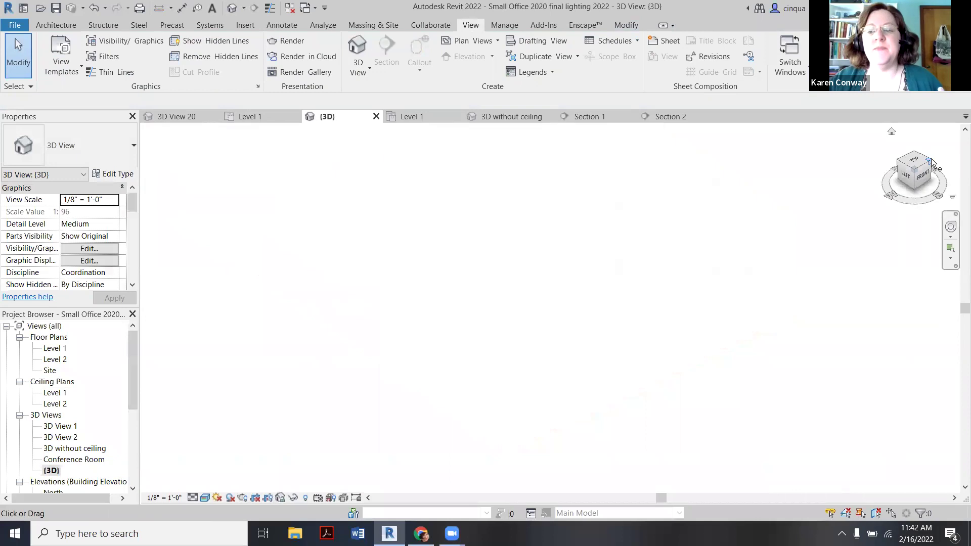
left_click(899, 162)
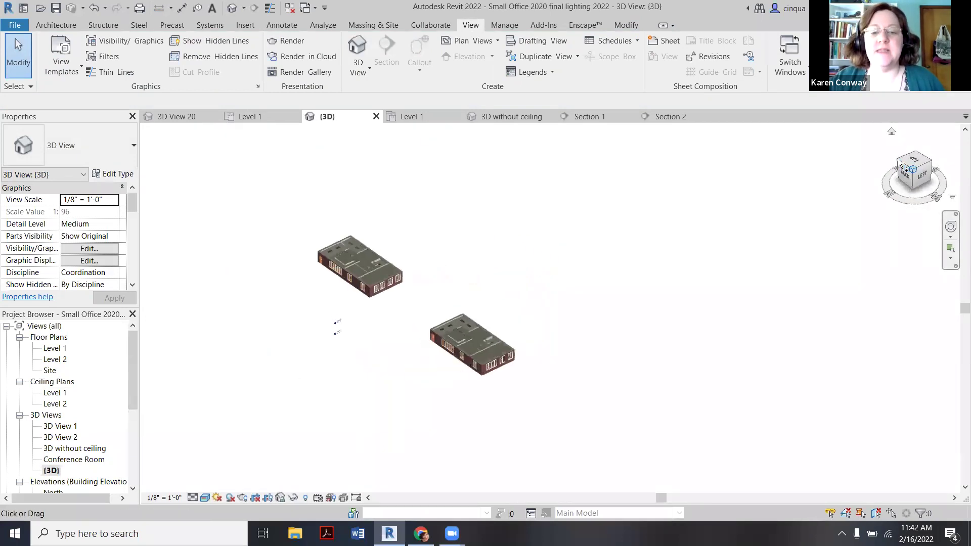
left_click(930, 162)
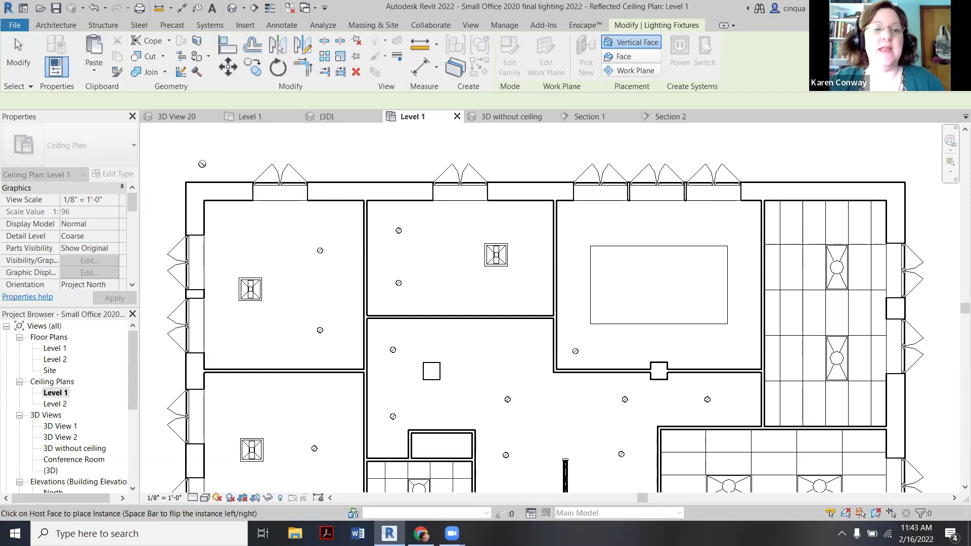
- Start placing a component in the Level 1 ceiling plan, using the Downlight - Recessed Can type 6" Incandescent - 277V
left_click(58, 24)
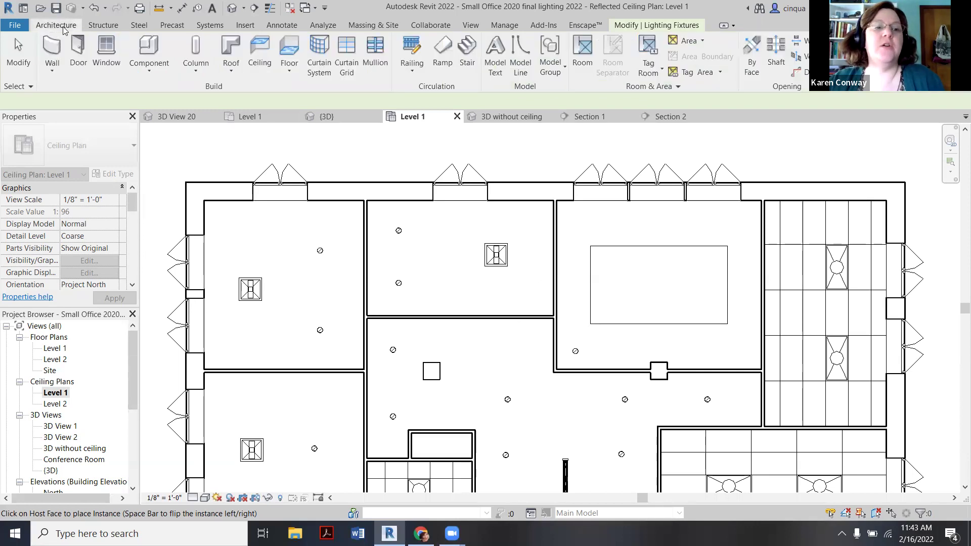
left_click(143, 68)
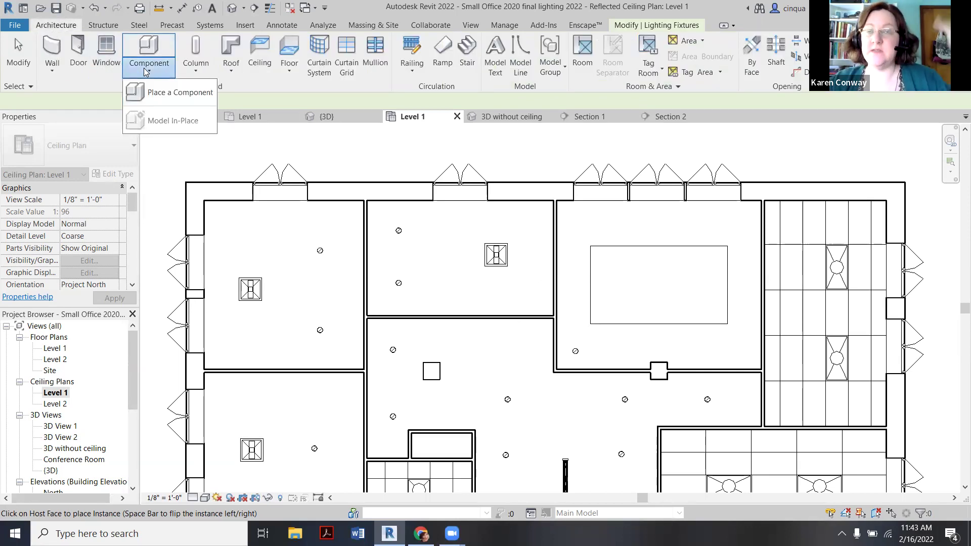
left_click(161, 96)
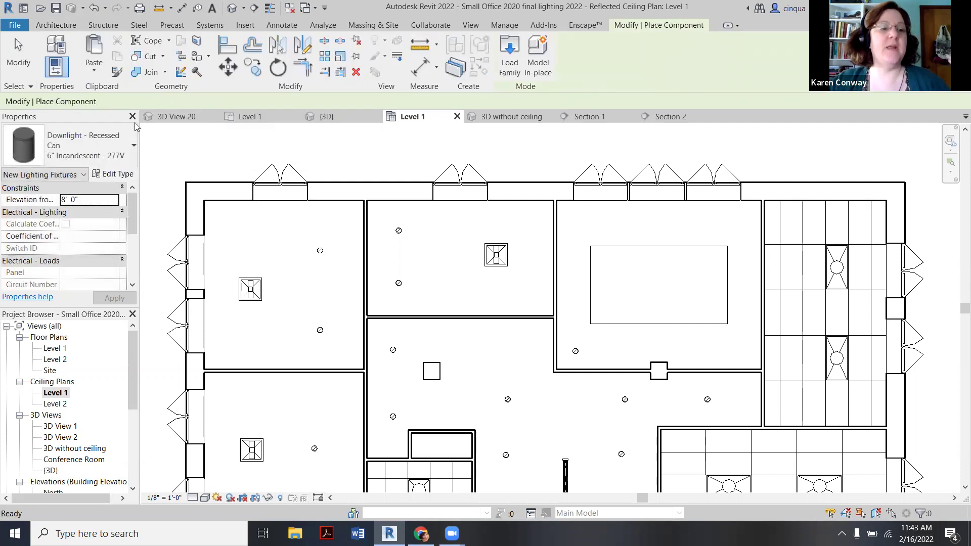
left_click(109, 152)
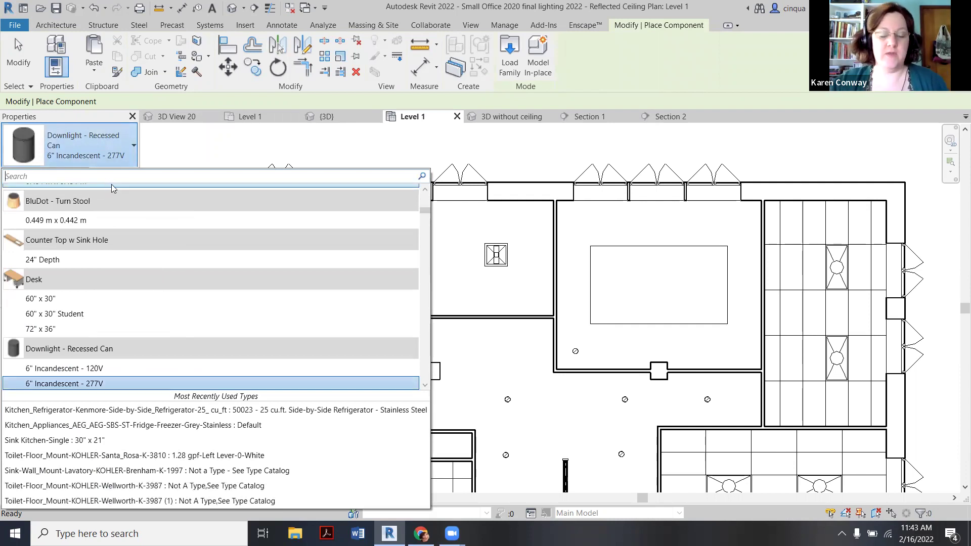
type("r")
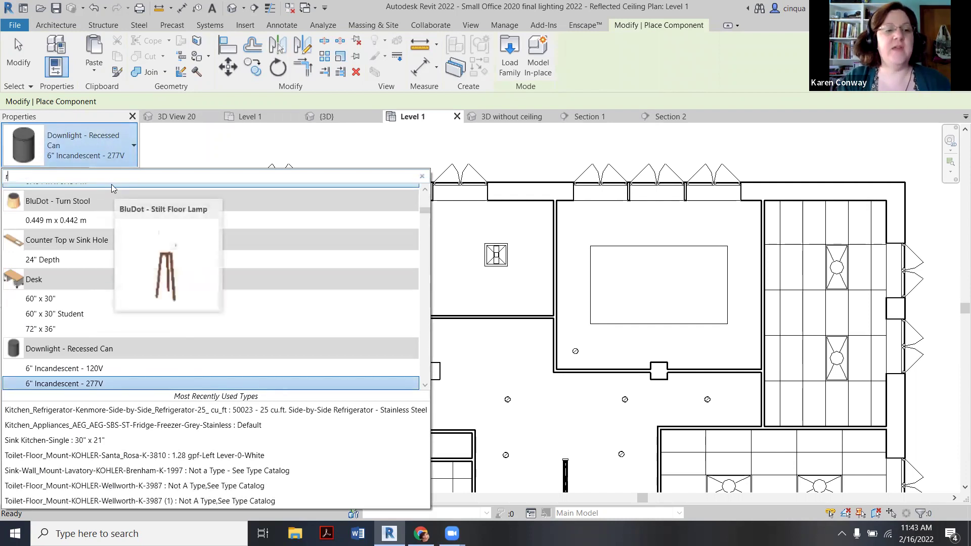
type("ecess")
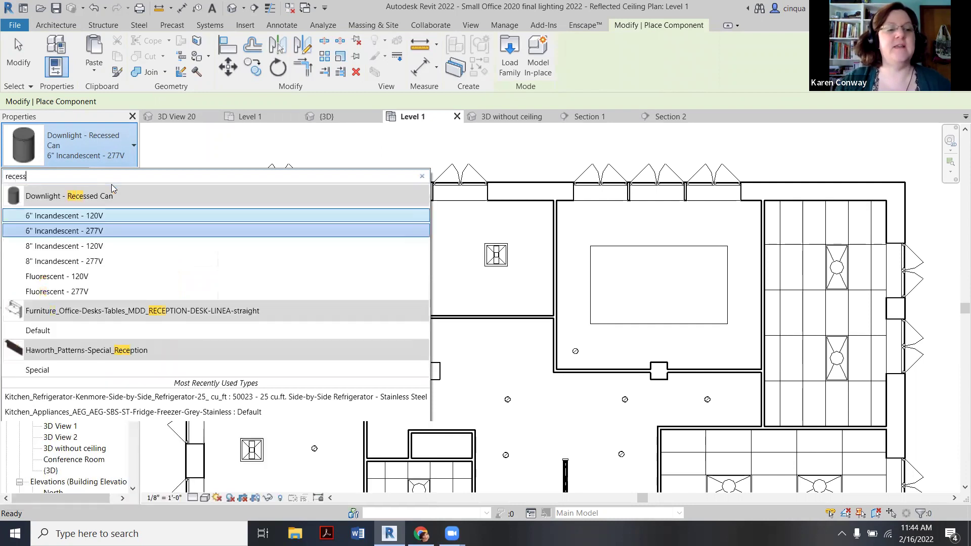
left_click(70, 231)
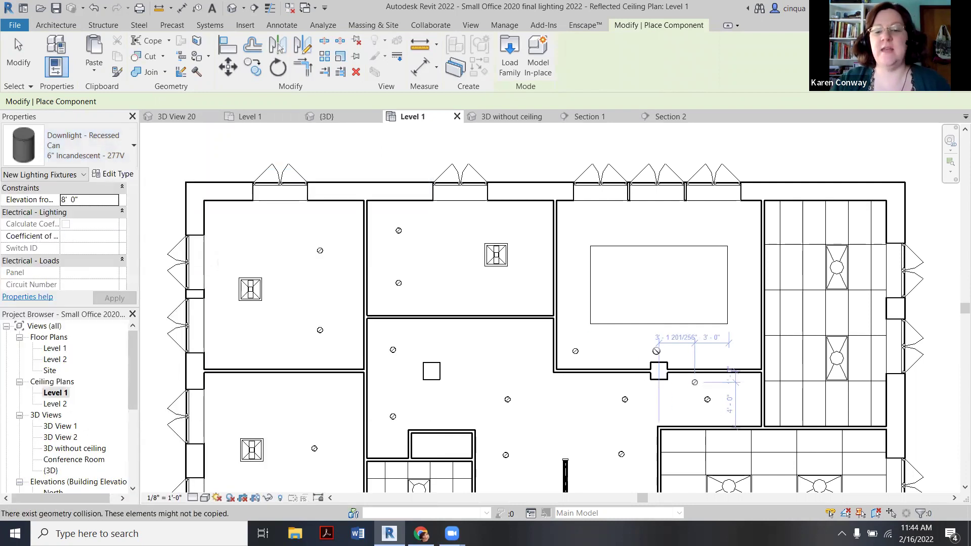
- Place seven recessed can downlights on the conference room's lower ceiling, spaced around all four sides of the raised ceiling
scroll(596, 298, "up", 2)
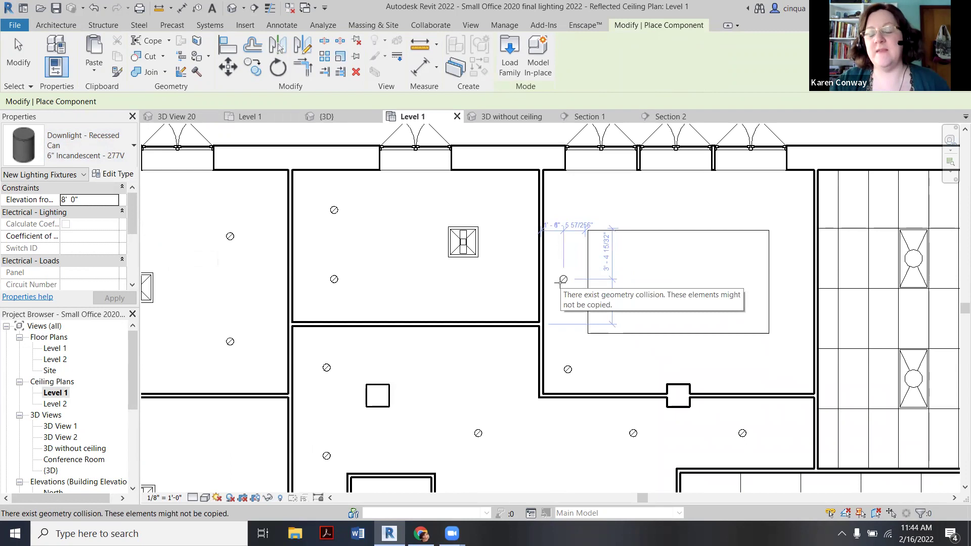
left_click(563, 280)
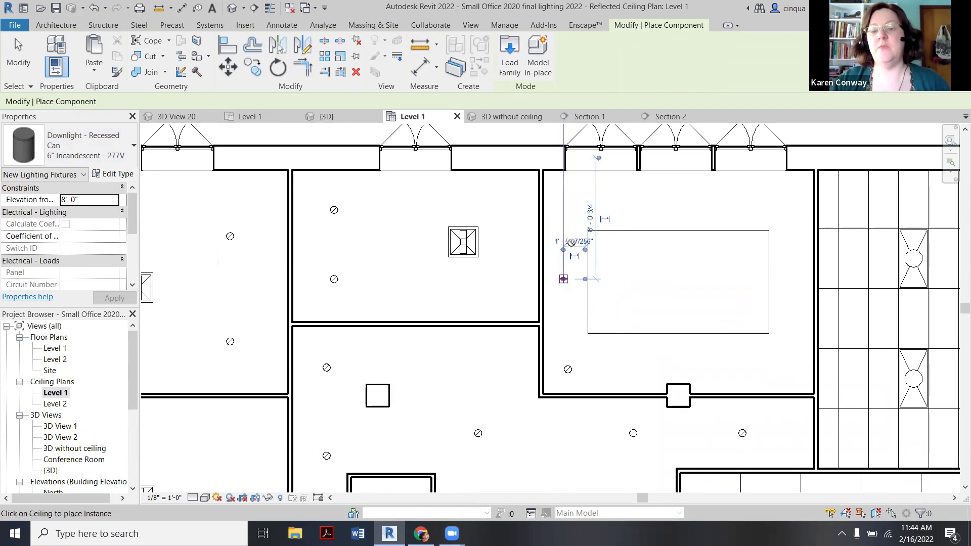
left_click(562, 198)
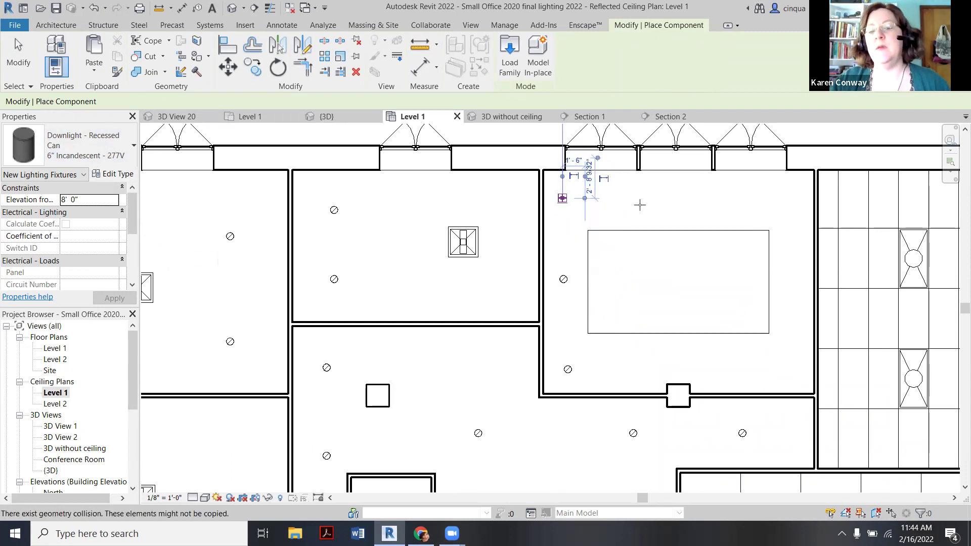
left_click(671, 198)
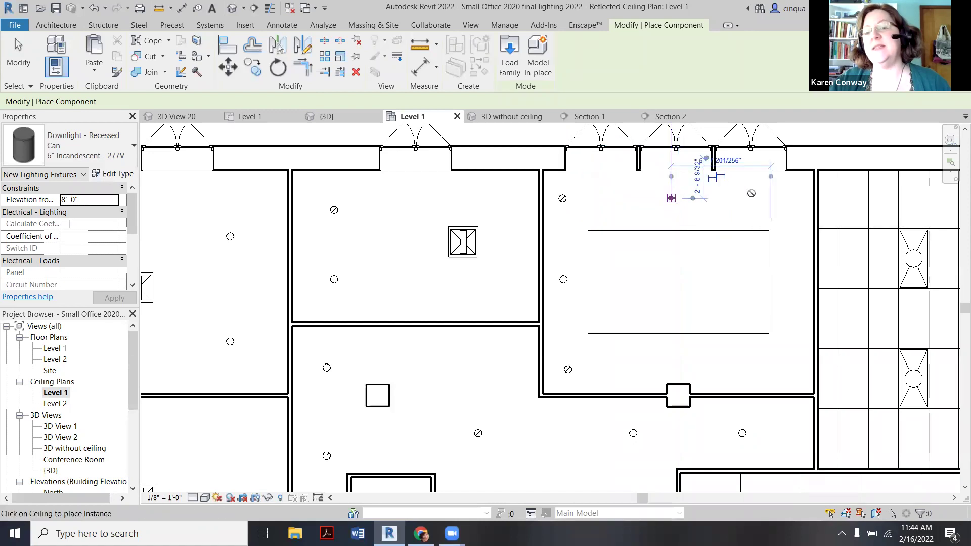
left_click(786, 198)
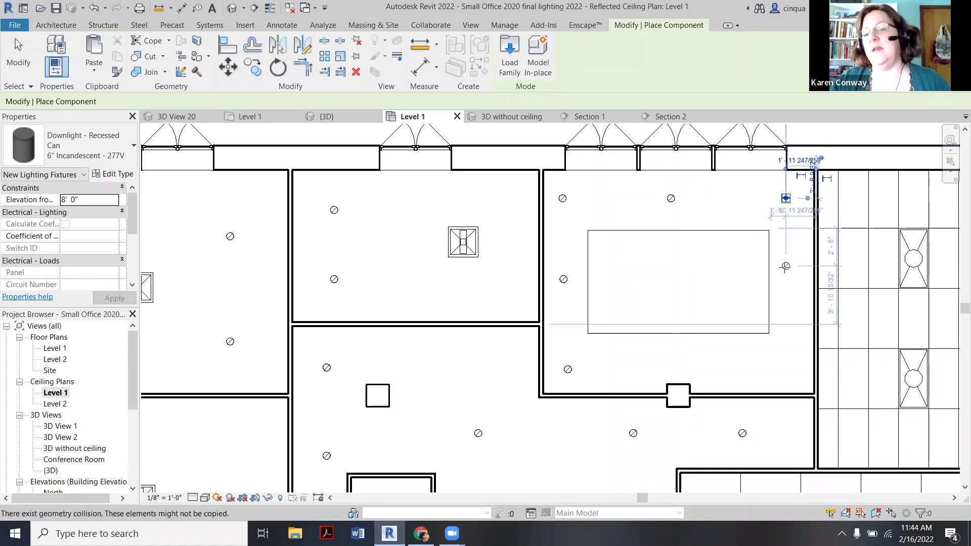
left_click(786, 364)
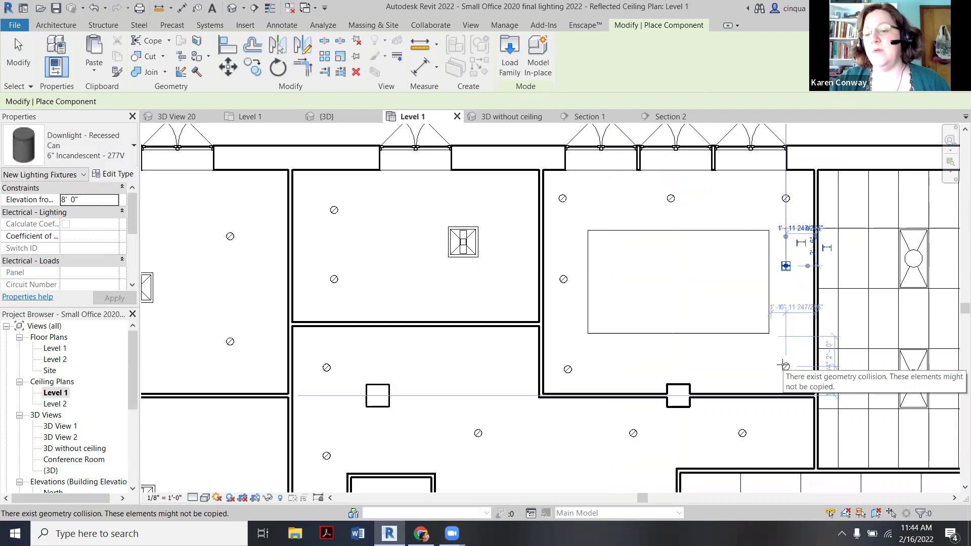
left_click(679, 366)
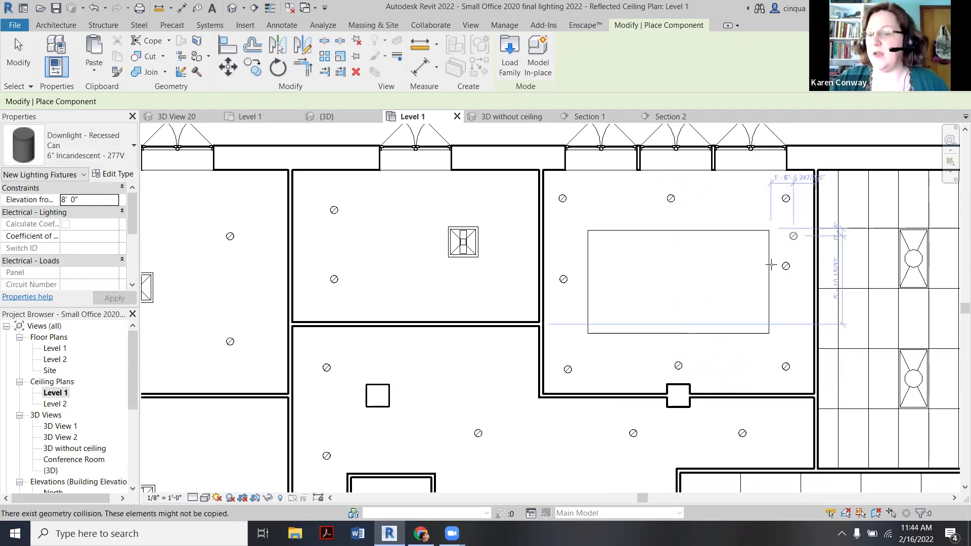
key("Escape")
key("Escape")
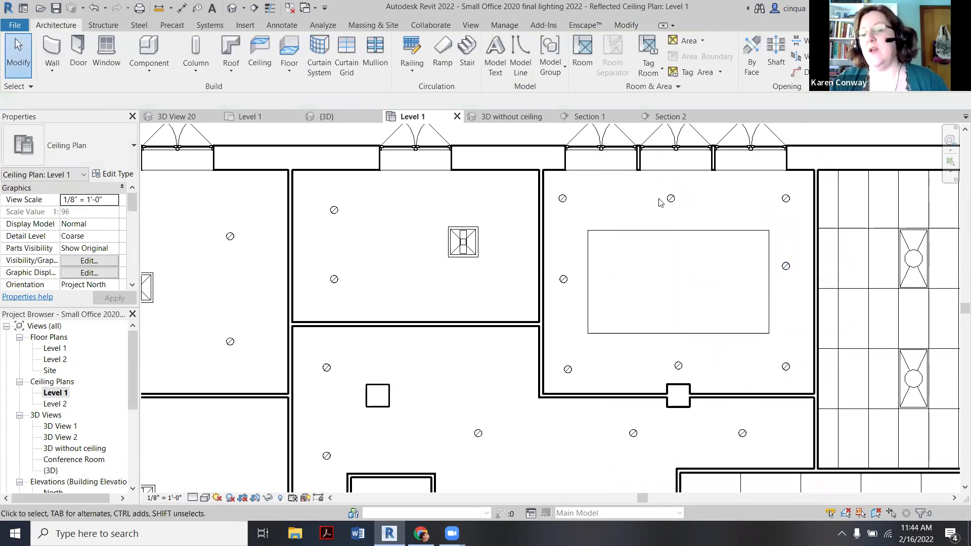
- Adjust the sideways position of the downlight in the conference room's upper-left corner to line up with the lights along that wall
left_click(561, 199)
left_click_drag(560, 201, 582, 199)
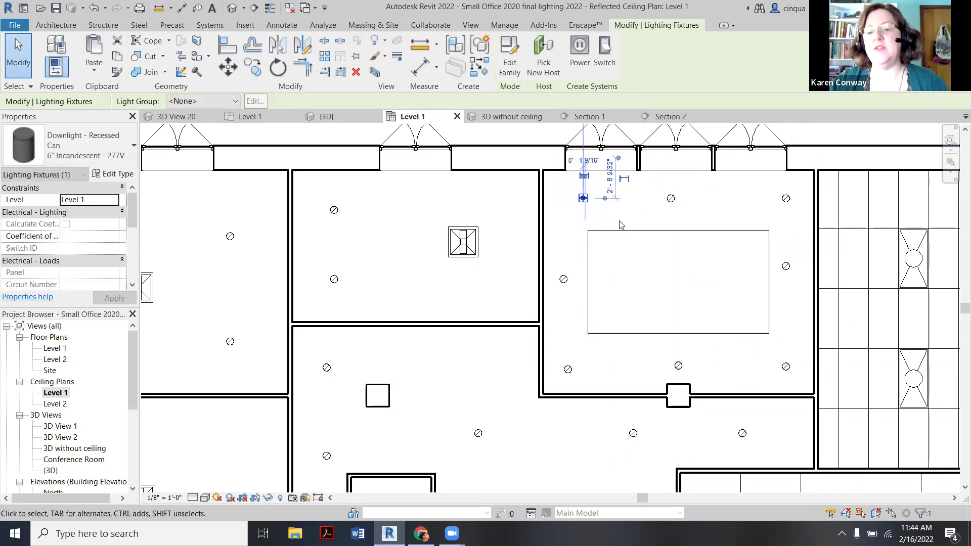
key("Left")
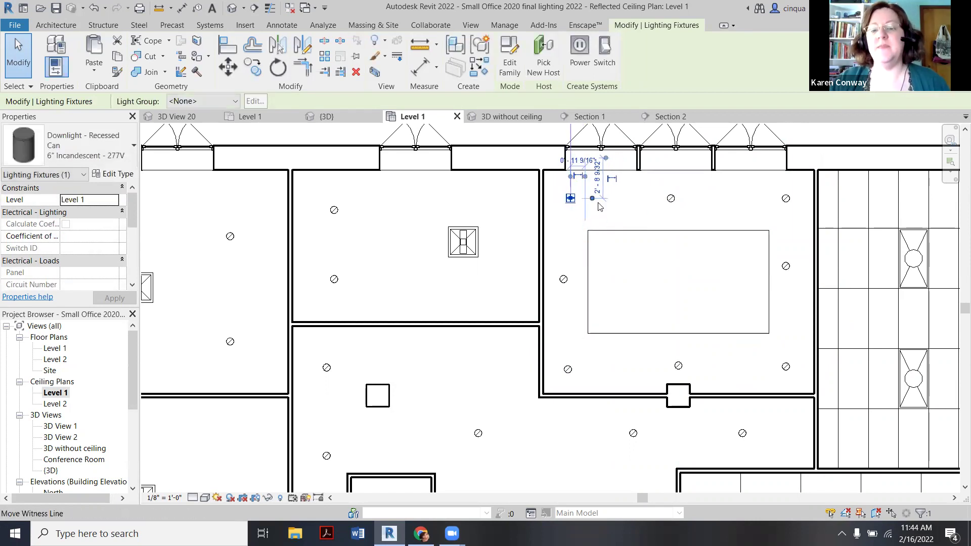
scroll(579, 206, "down", 2)
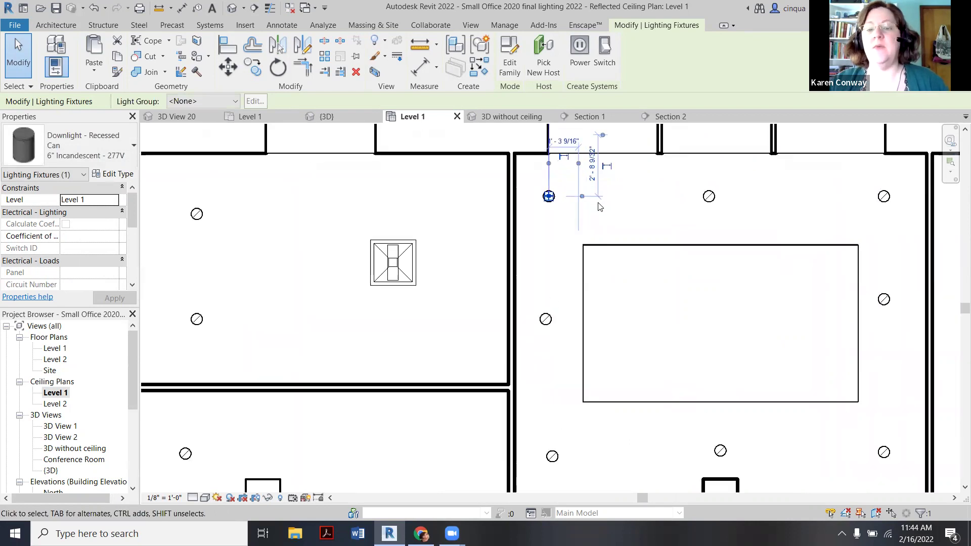
scroll(552, 194, "down", 2)
key("Escape")
- Check which fixture family and type the suspended lights in the finished office's conference room use
scroll(911, 180, "down", 3)
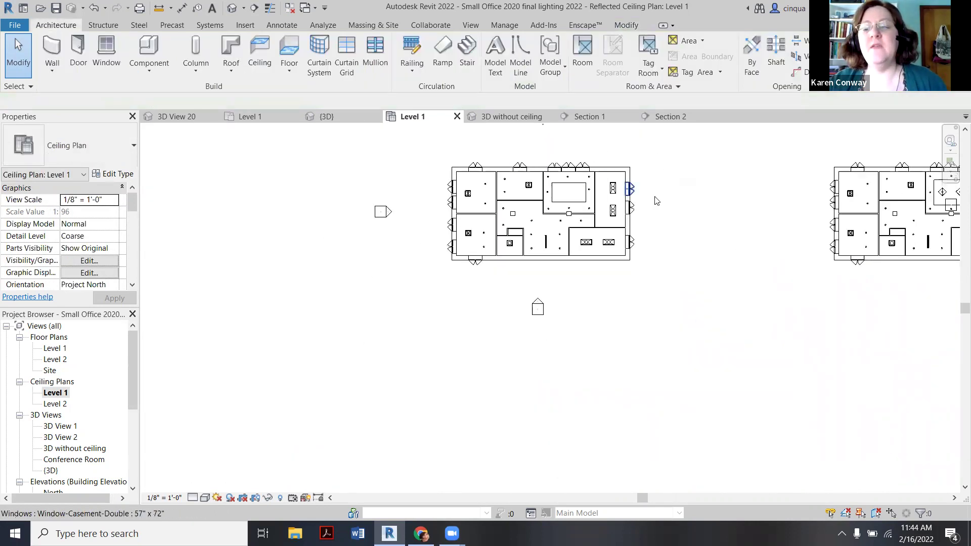
scroll(860, 193, "up", 5)
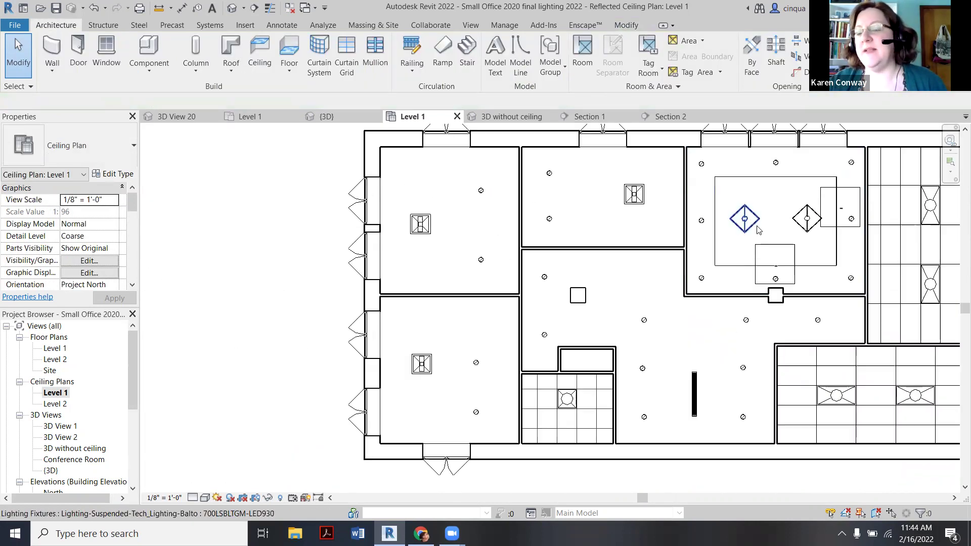
scroll(773, 240, "down", 4)
scroll(559, 227, "up", 4)
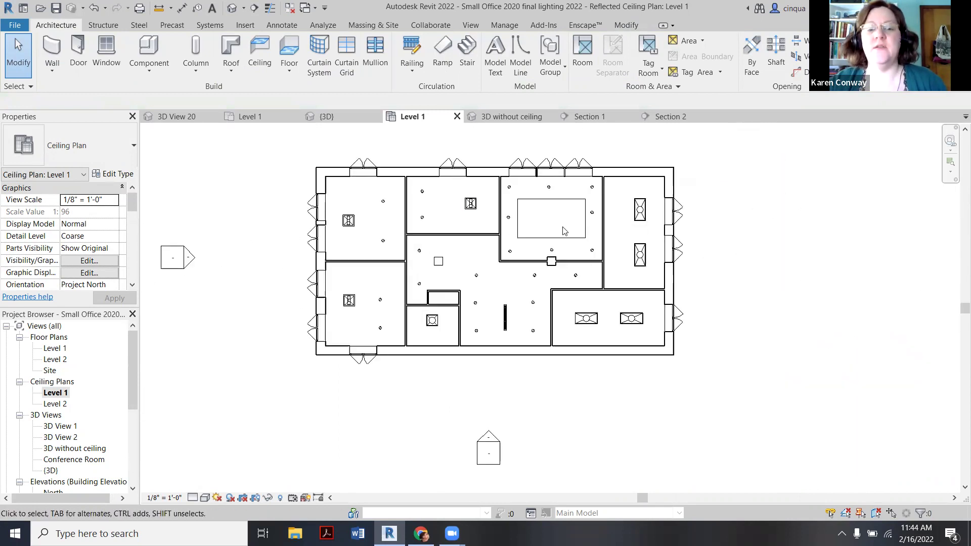
scroll(559, 228, "down", 2)
scroll(758, 243, "down", 2)
scroll(773, 240, "up", 2)
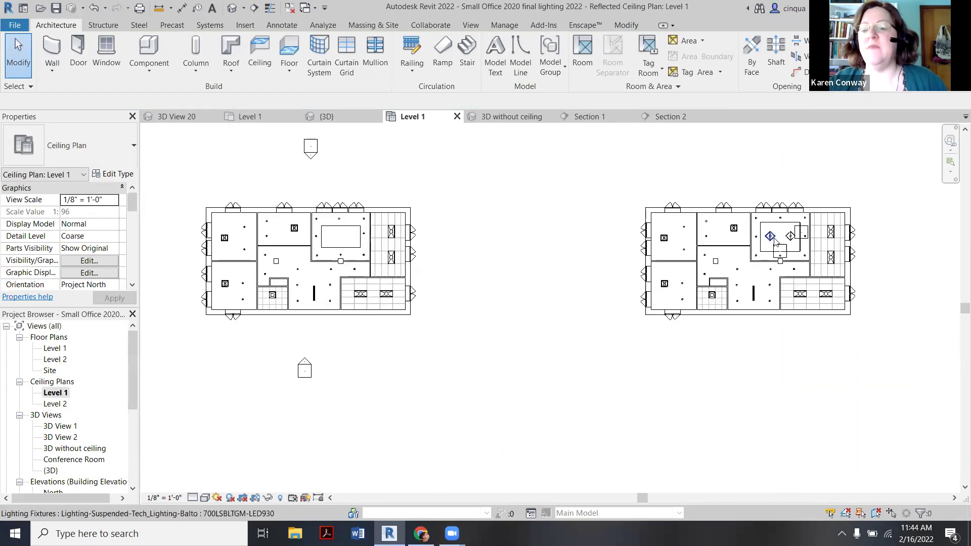
left_click(773, 241)
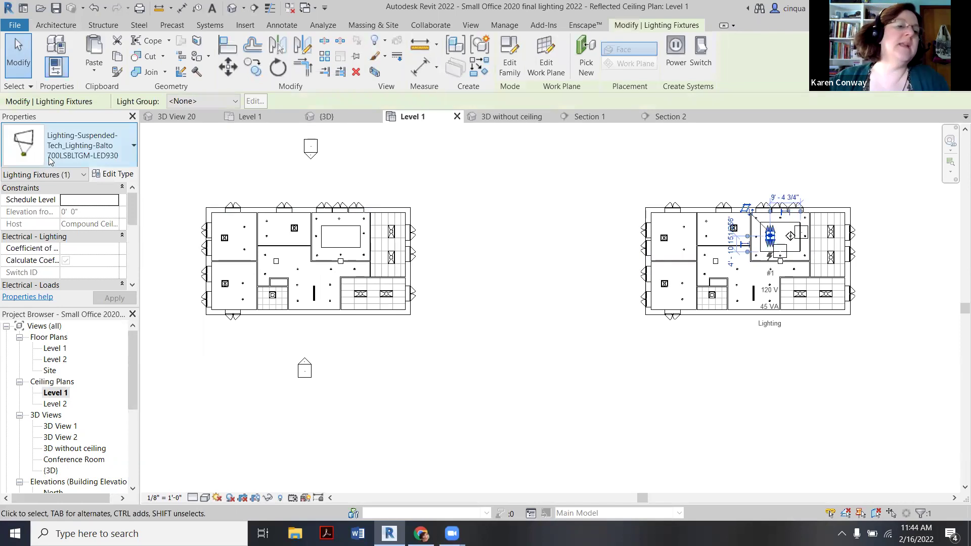
left_click(104, 151)
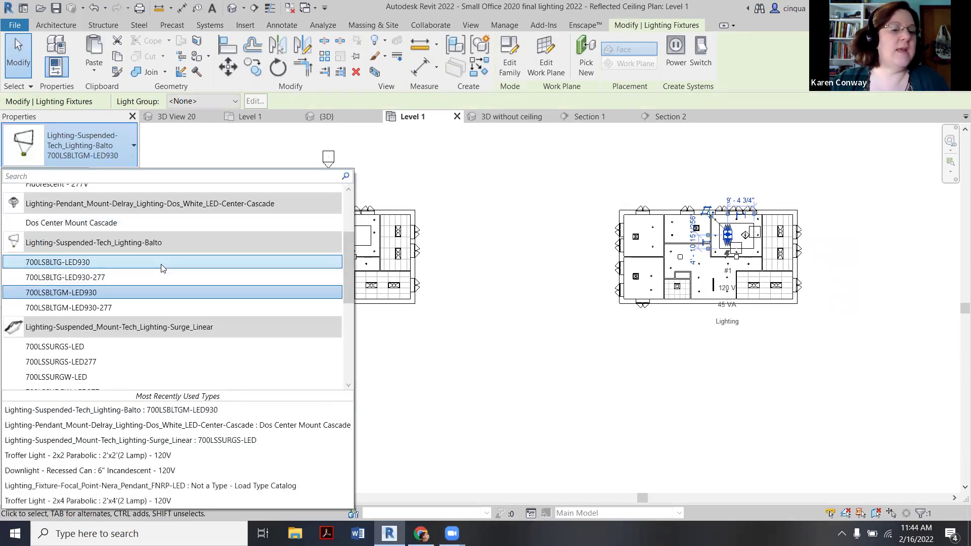
left_click(153, 298)
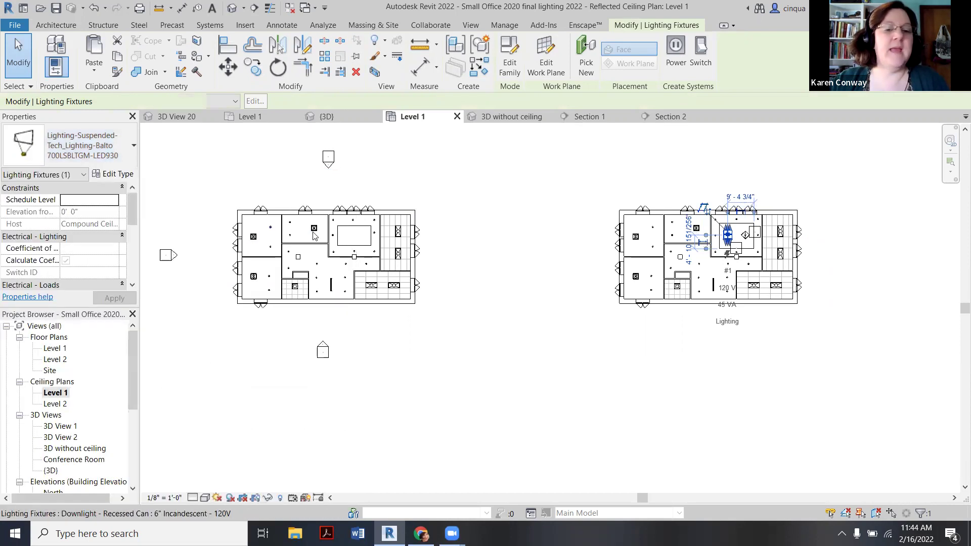
scroll(400, 239, "up", 6)
scroll(407, 248, "down", 2)
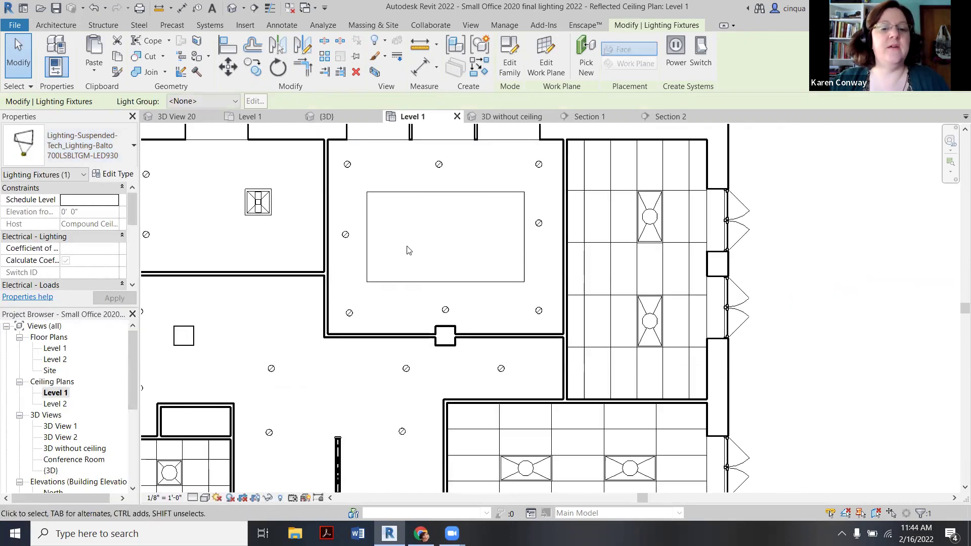
key("Escape")
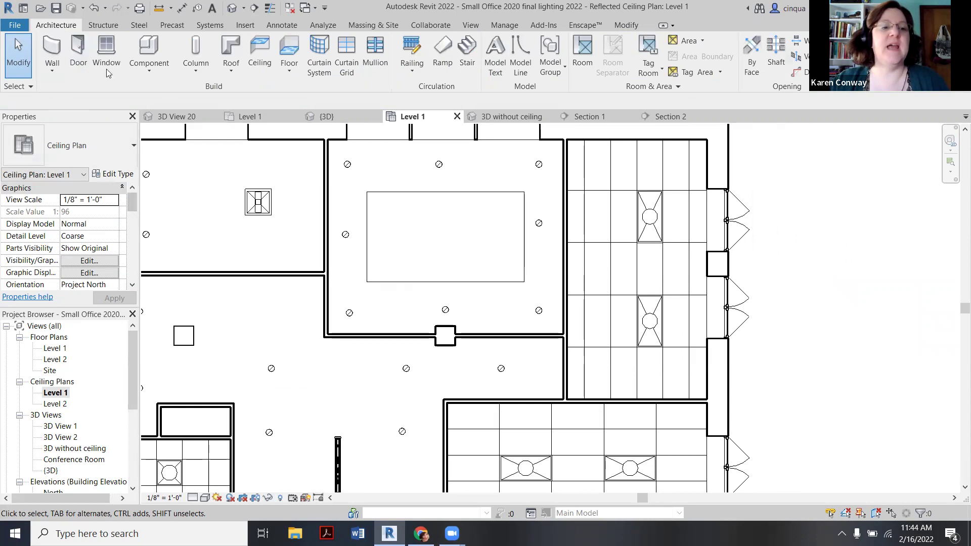
- Start placing a component in the ceiling plan, using the Lighting-Suspended-Tech_Lighting-Balto type 700LSBLTGM-LED930
left_click(135, 69)
left_click(142, 89)
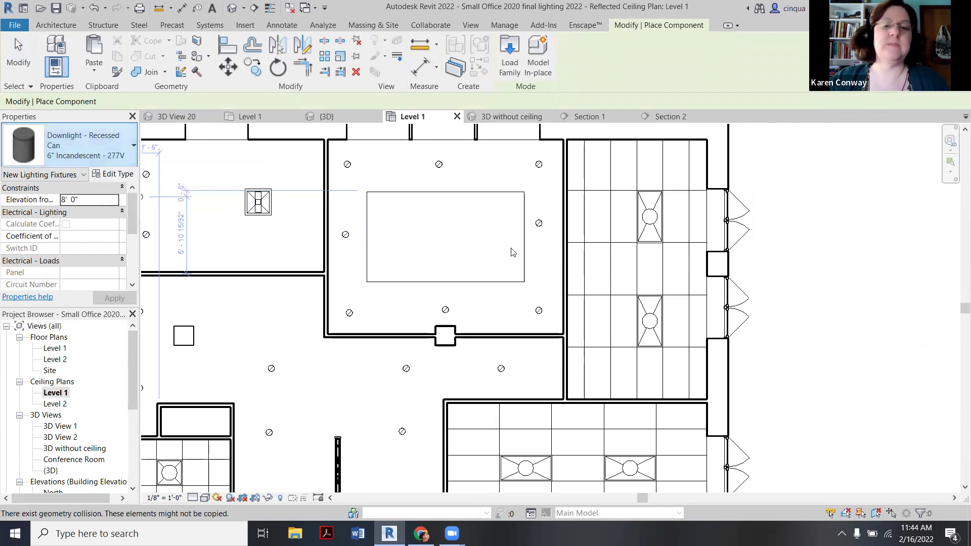
left_click(81, 146)
type("suspe")
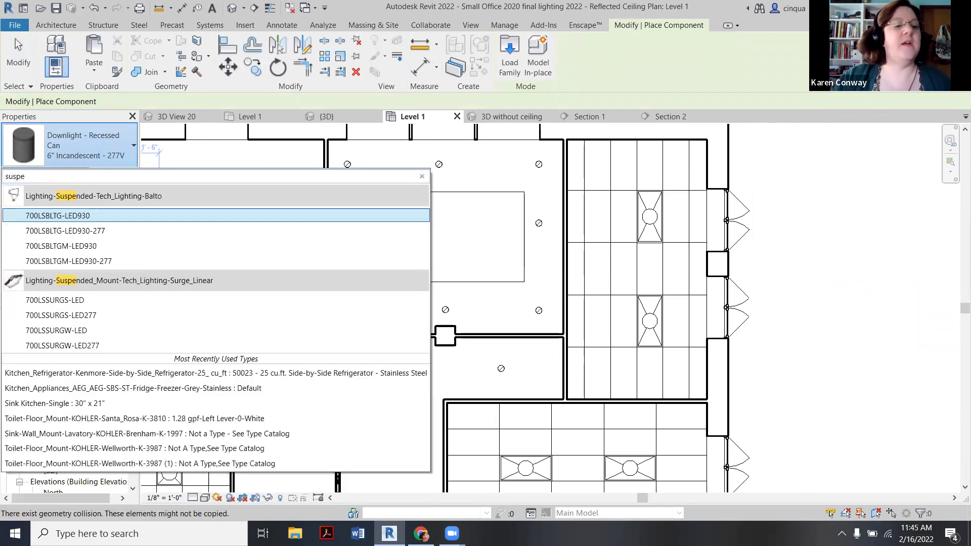
left_click(94, 246)
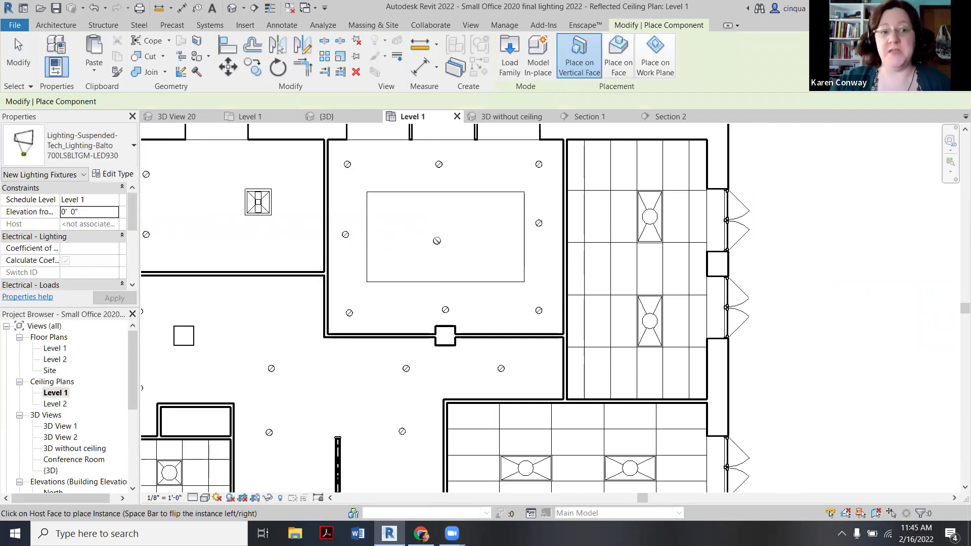
scroll(454, 223, "down", 1)
scroll(466, 214, "down", 1)
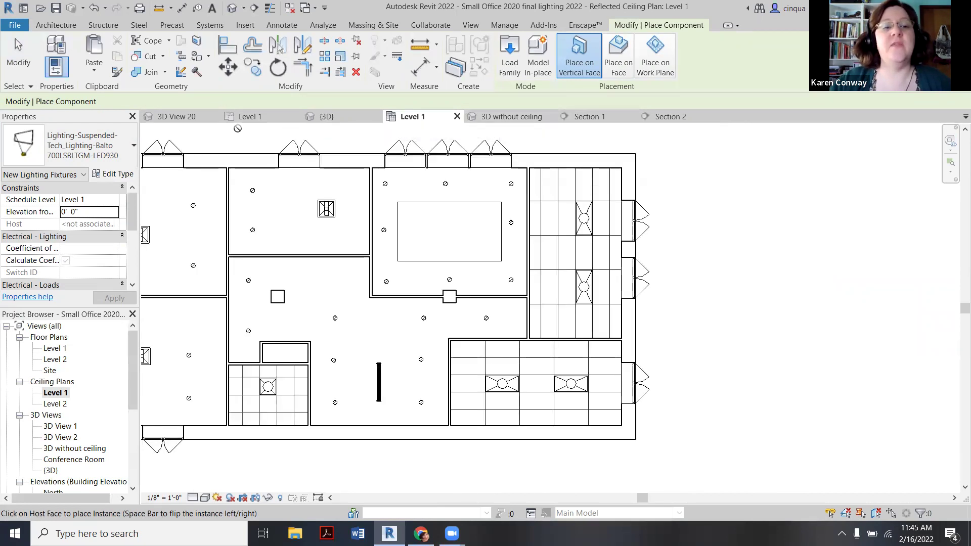
- Create a camera view from the Level 1 floor plan, with the eye beside the conference room's double doors, looking diagonally past the windows
left_click(261, 122)
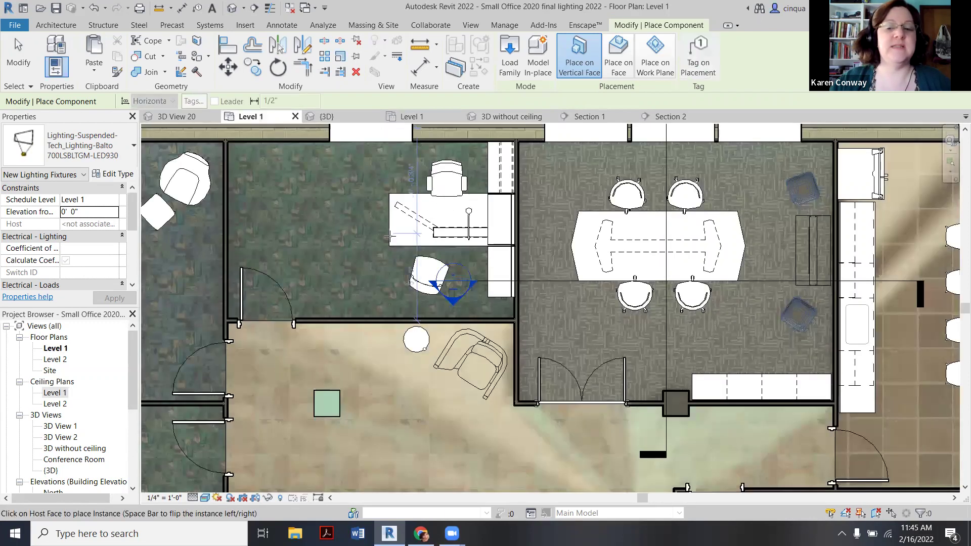
scroll(426, 263, "down", 1)
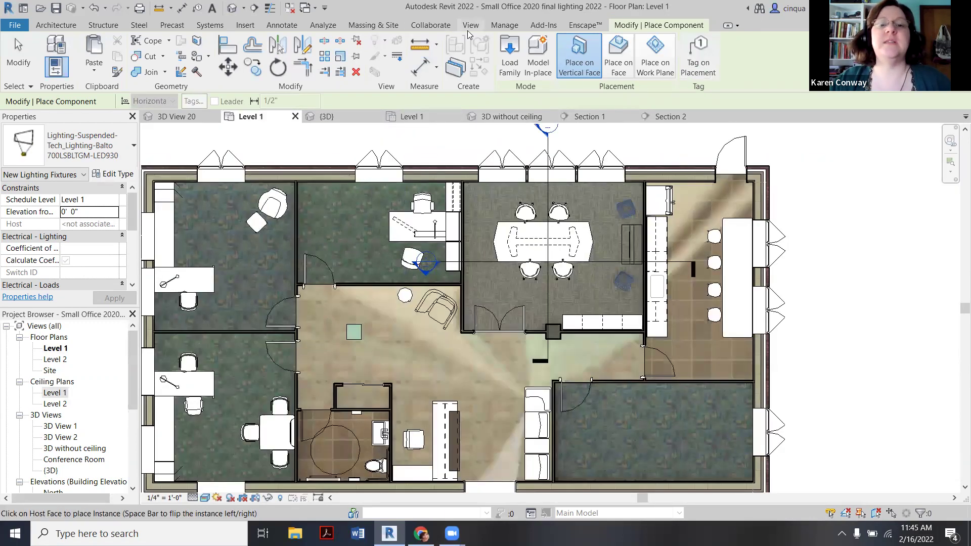
left_click(468, 28)
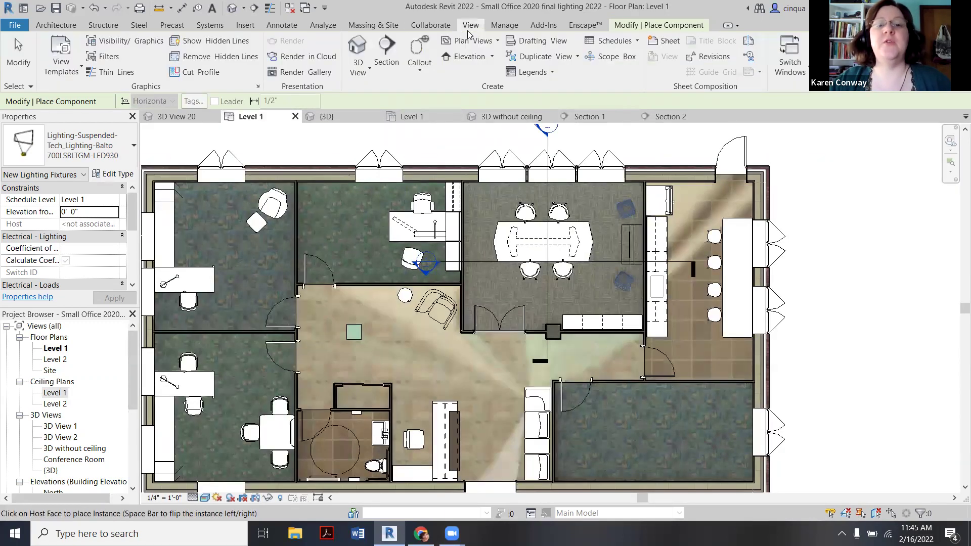
left_click(367, 72)
left_click(377, 115)
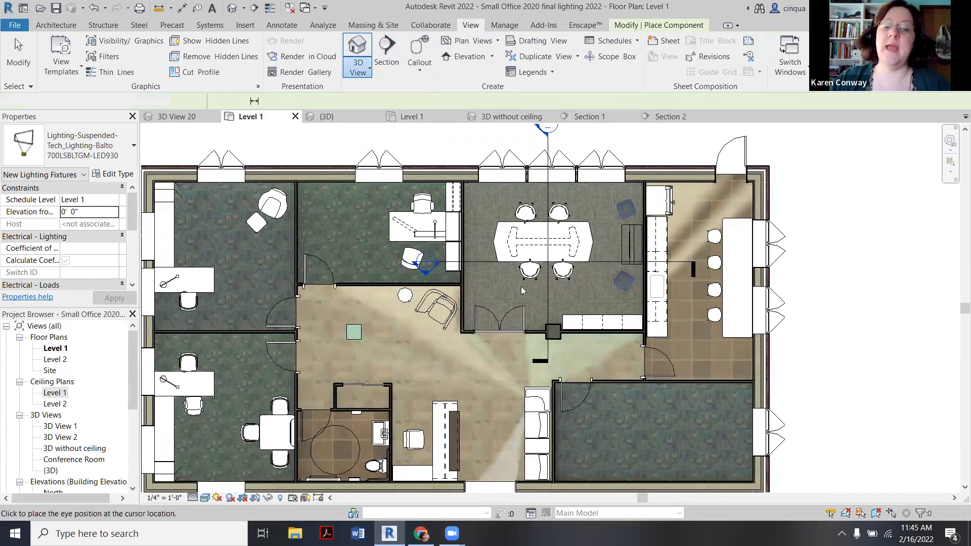
left_click(472, 322)
scroll(468, 322, "down", 4)
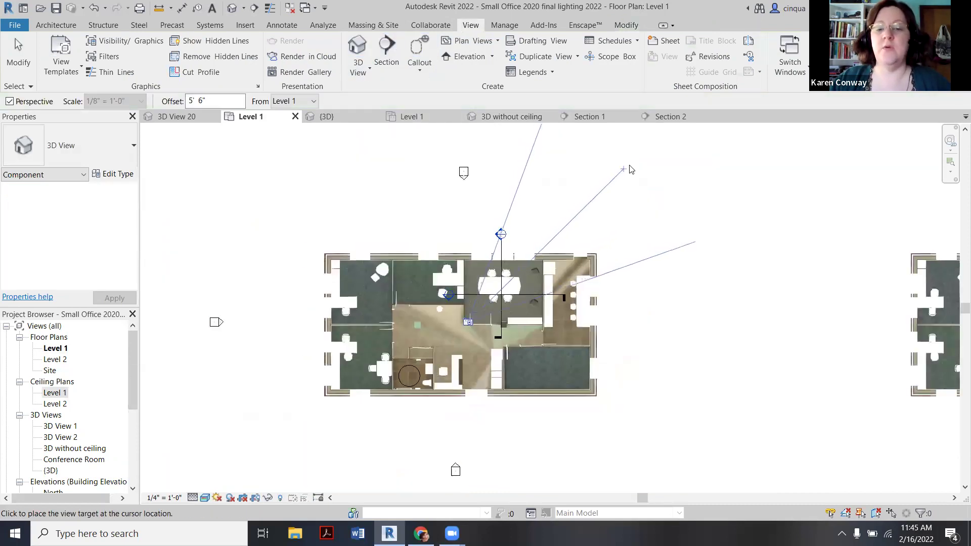
left_click(634, 163)
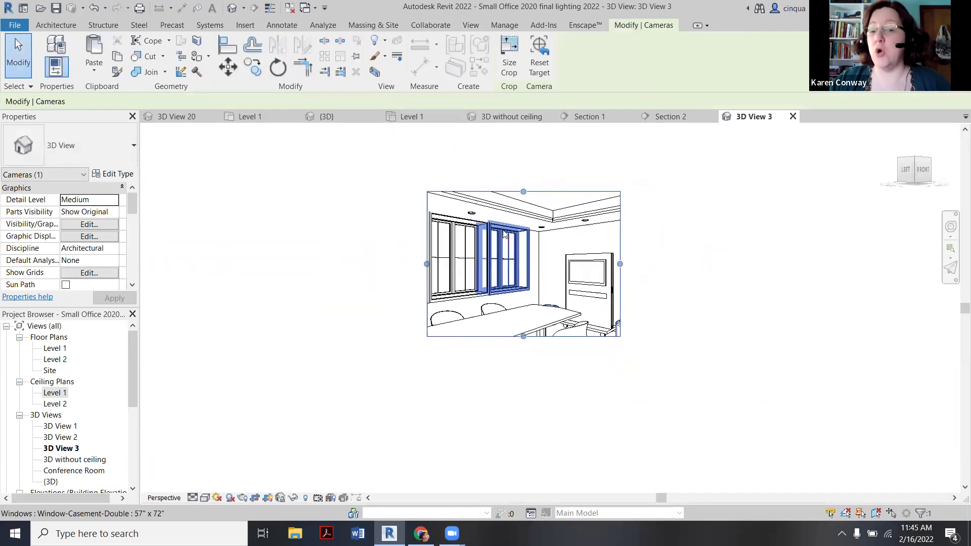
- Enlarge the camera view's crop region on all four sides to take in the conference table, windows and raised ceiling
left_click_drag(524, 337, 524, 392)
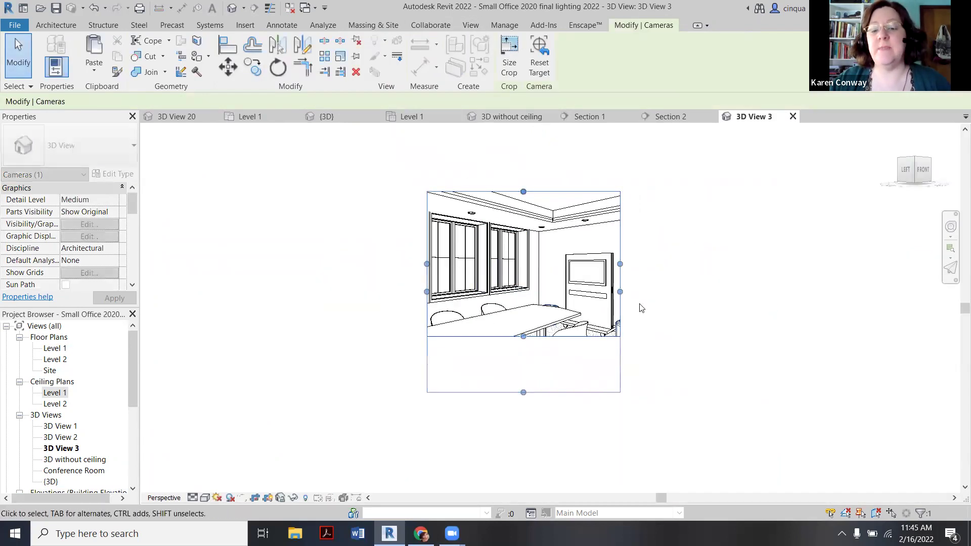
left_click_drag(620, 291, 776, 289)
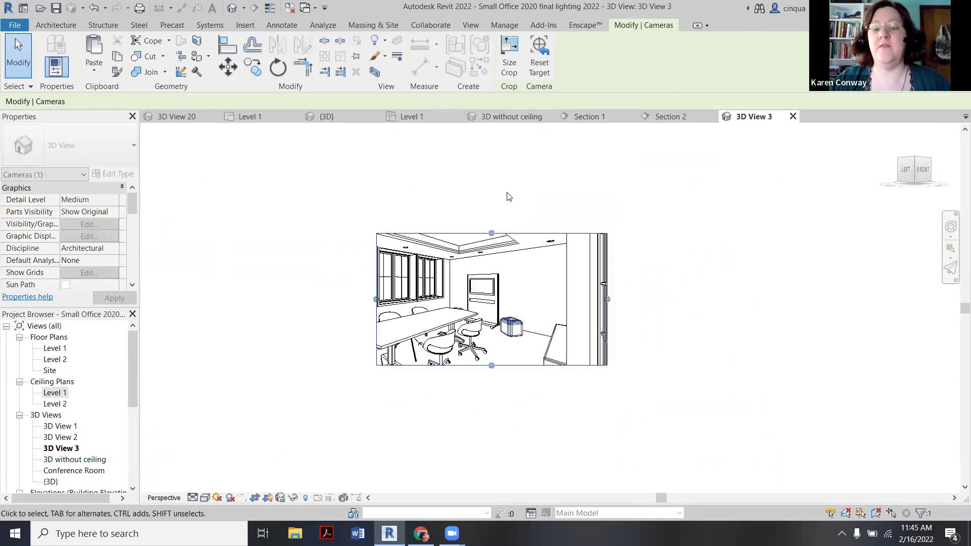
left_click_drag(491, 233, 492, 180)
left_click_drag(361, 268, 259, 268)
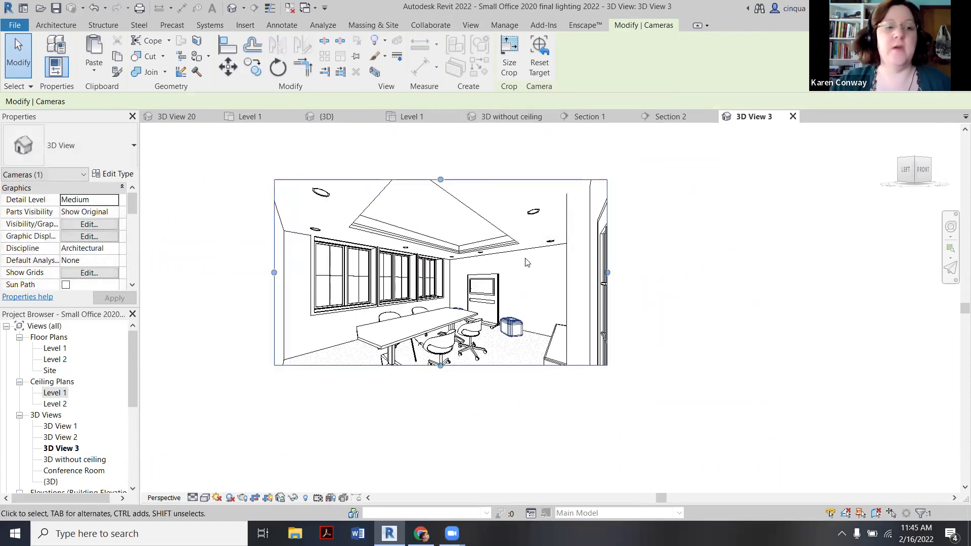
- Place two 700LSBLTGM-LED930 suspended lights on the face of the raised ceiling above the table in the camera view
left_click(64, 28)
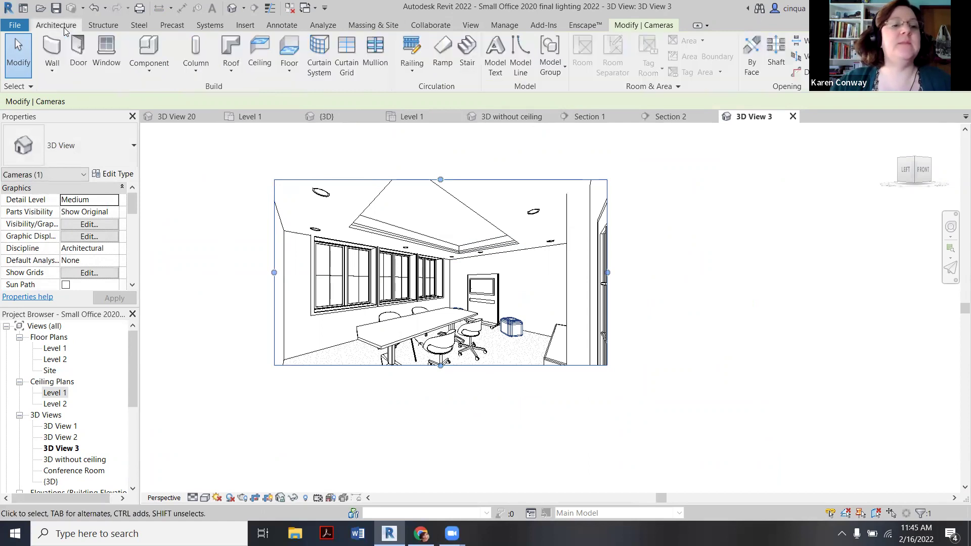
left_click(156, 72)
left_click(161, 92)
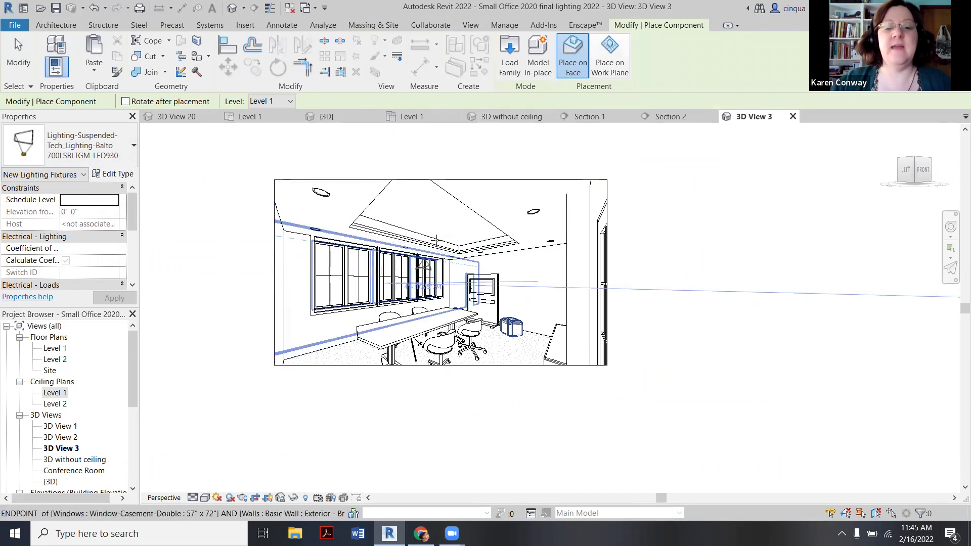
scroll(431, 232, "up", 2)
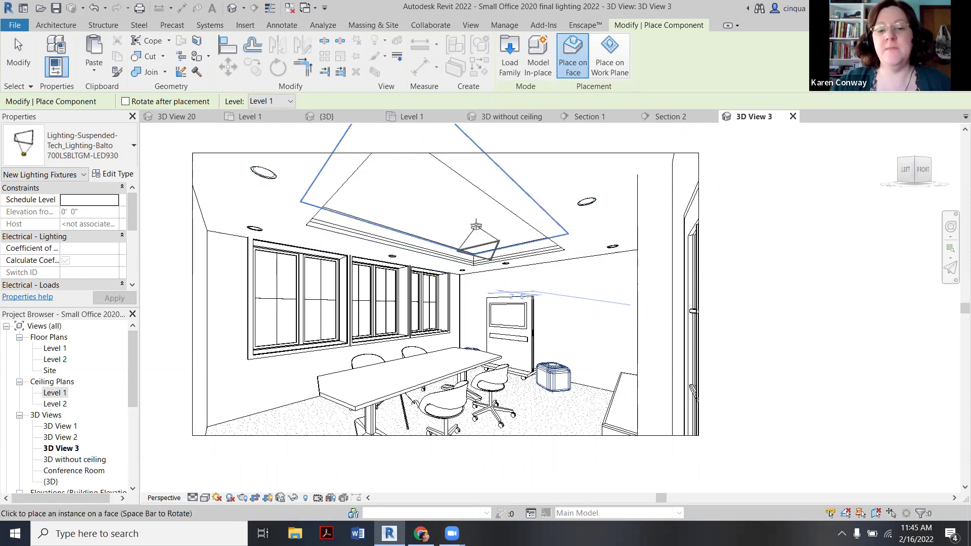
left_click(476, 226)
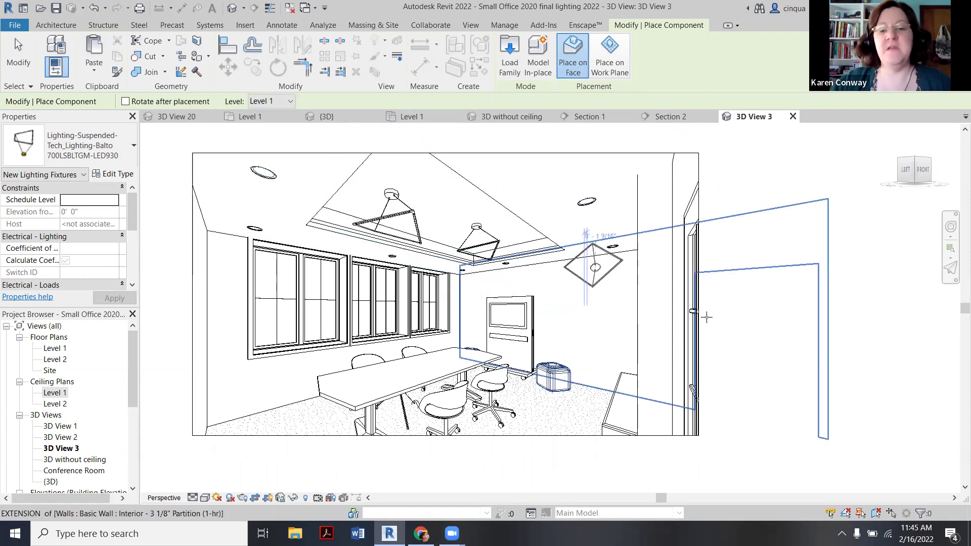
key("Escape")
key("Escape")
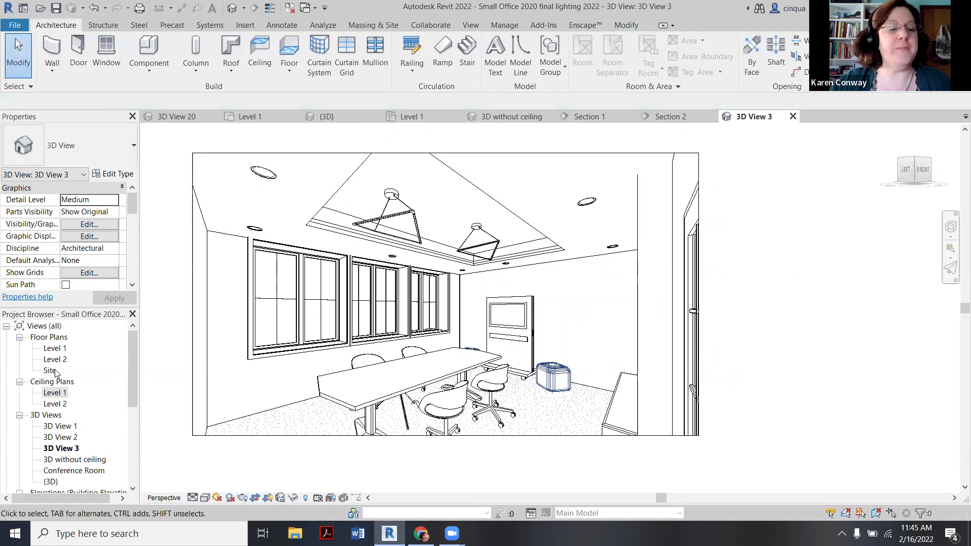
- Reposition the two suspended lights in the Level 1 ceiling plan, level with each other and evenly spaced within the raised ceiling
left_click(248, 117)
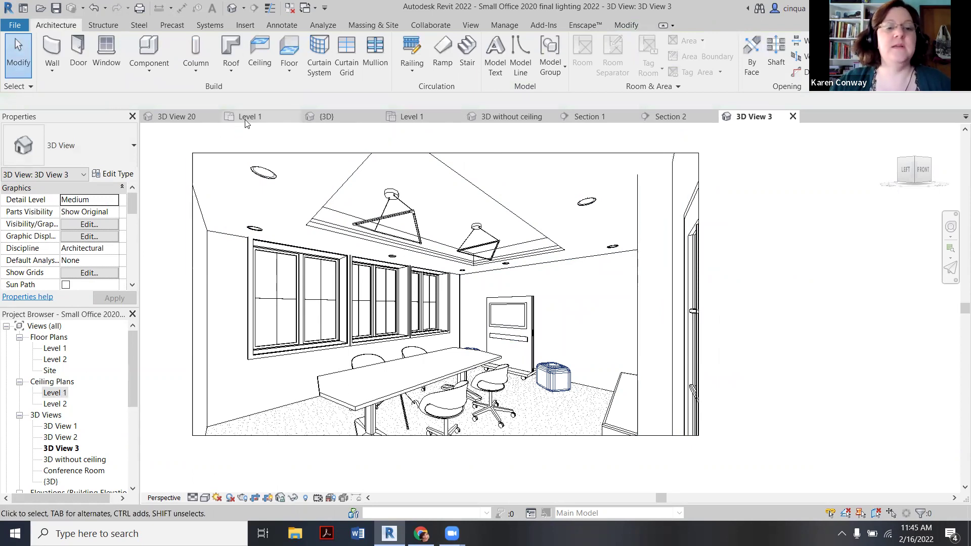
double_click(63, 396)
scroll(462, 238, "up", 4)
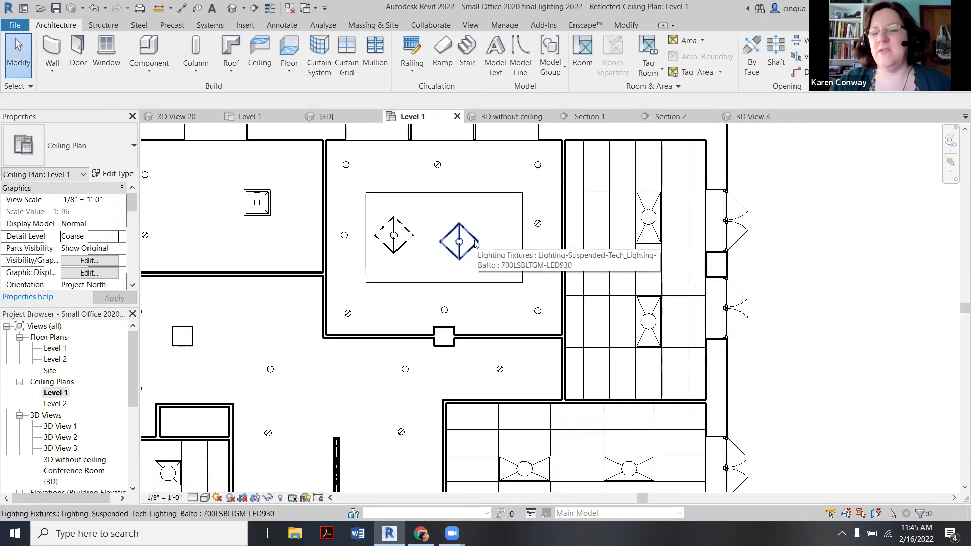
left_click(475, 242)
left_click_drag(495, 233, 416, 251)
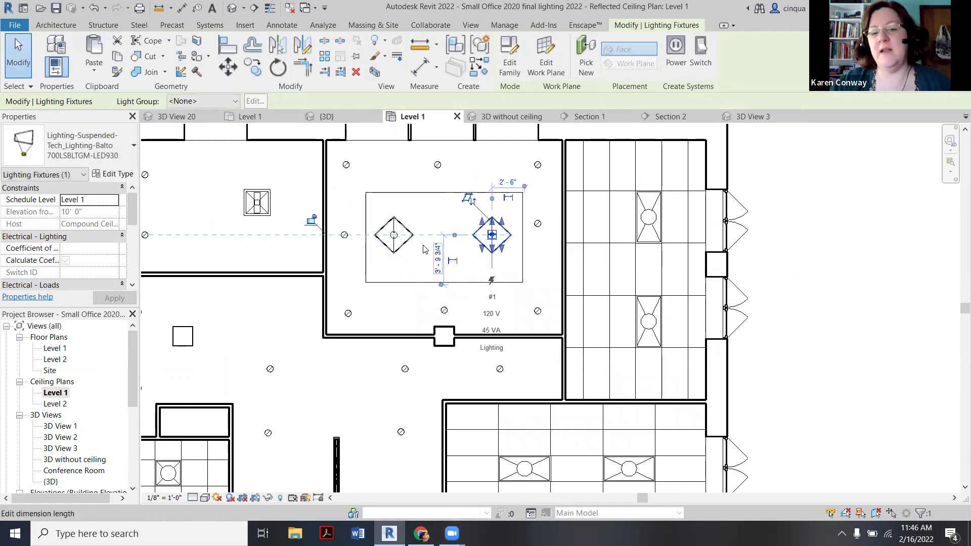
left_click(419, 244)
left_click_drag(419, 244, 422, 246)
left_click(478, 244)
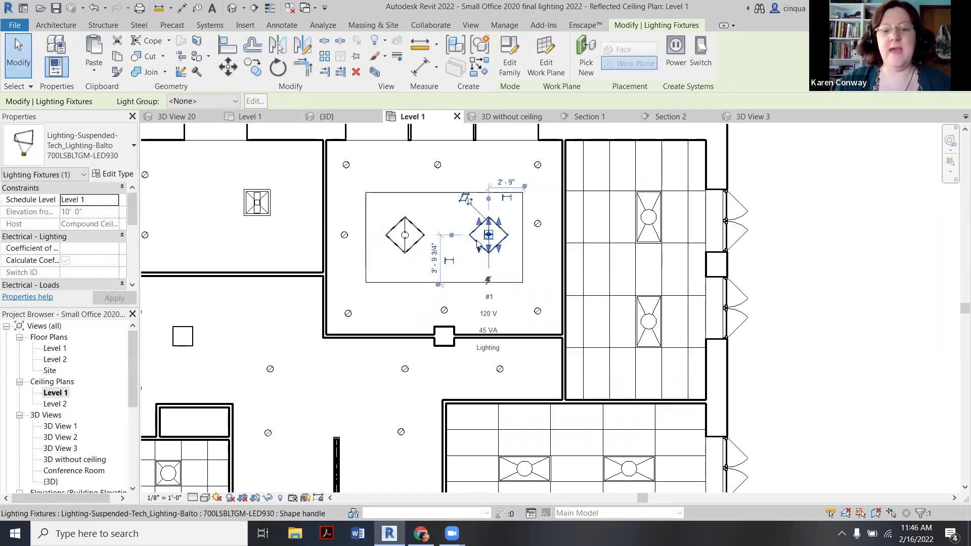
left_click(820, 271)
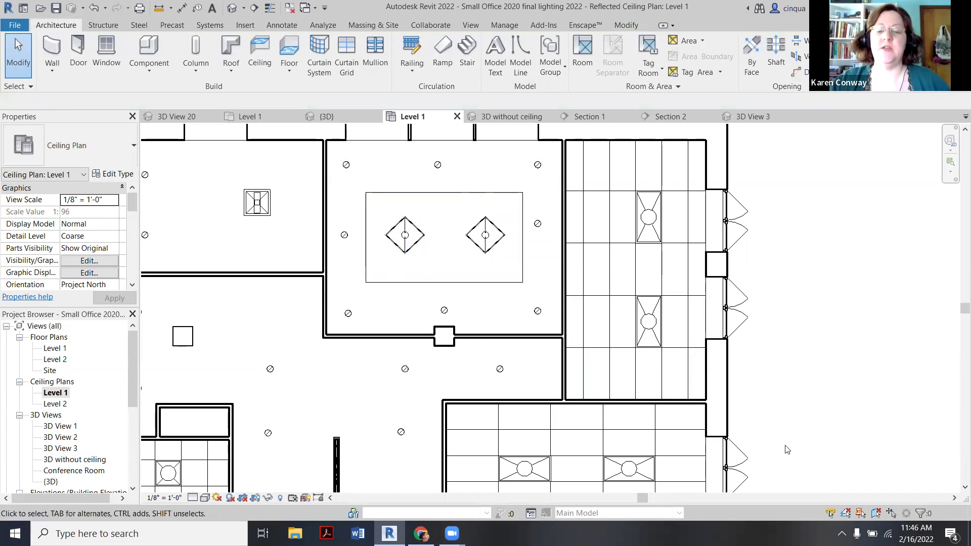
- Set the 3D View 3 camera view to the Realistic visual style and start its live rendering in Enscape
key("ctrl+Tab")
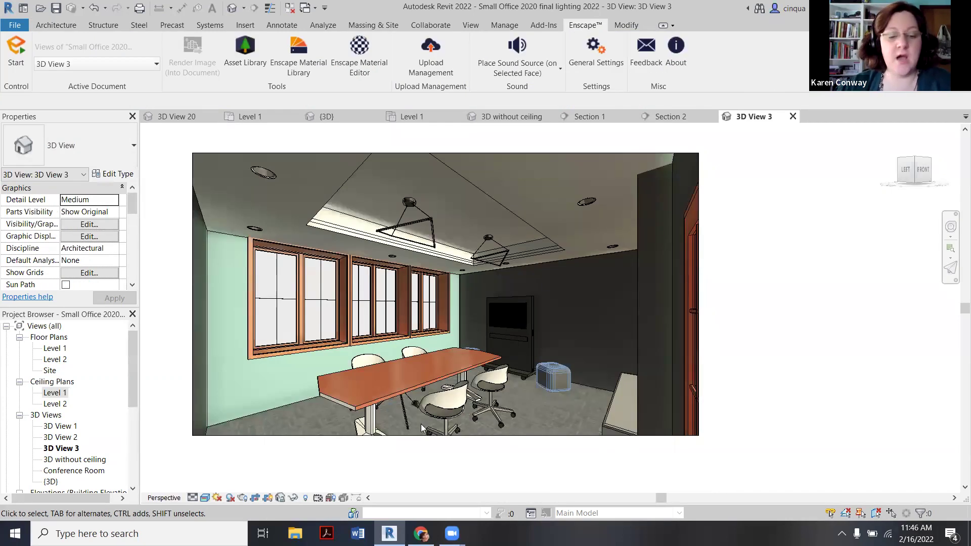
left_click(205, 500)
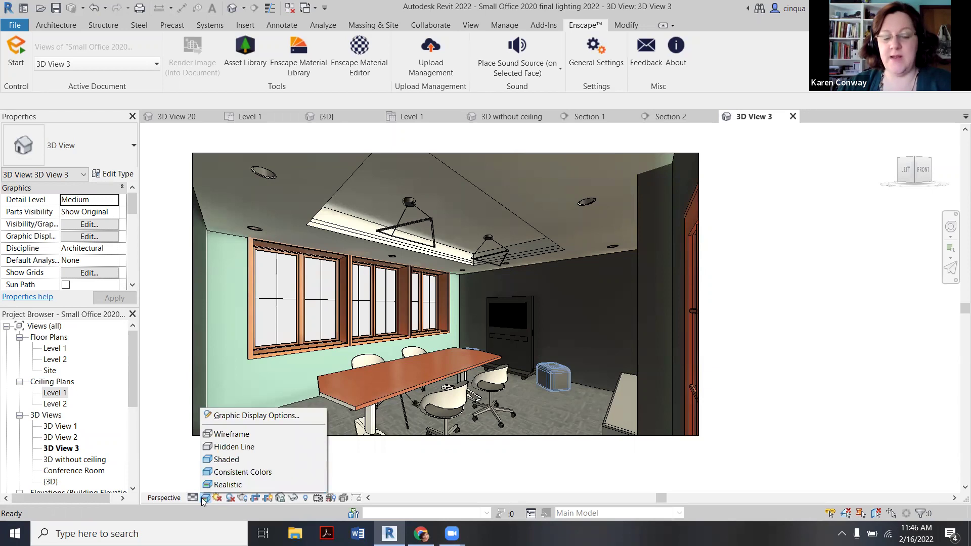
left_click(223, 485)
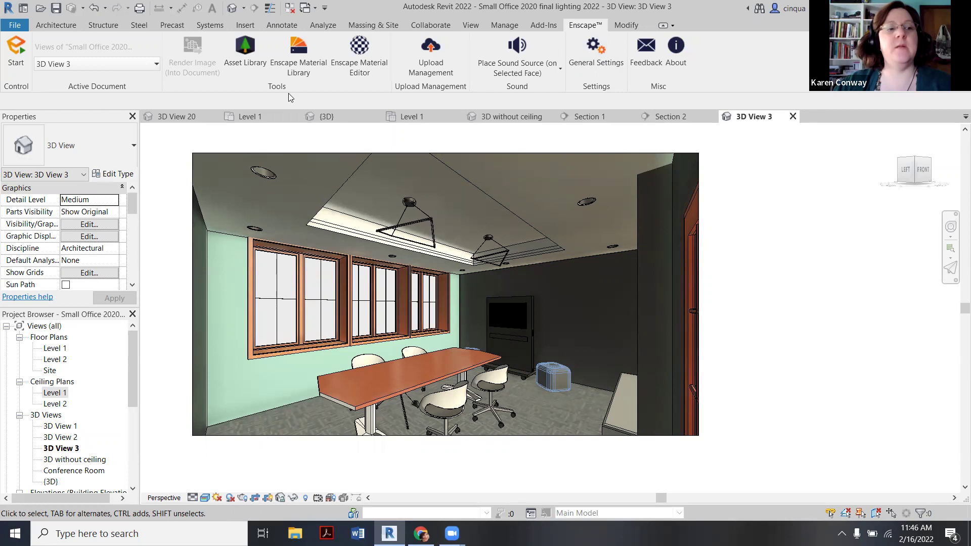
left_click(17, 53)
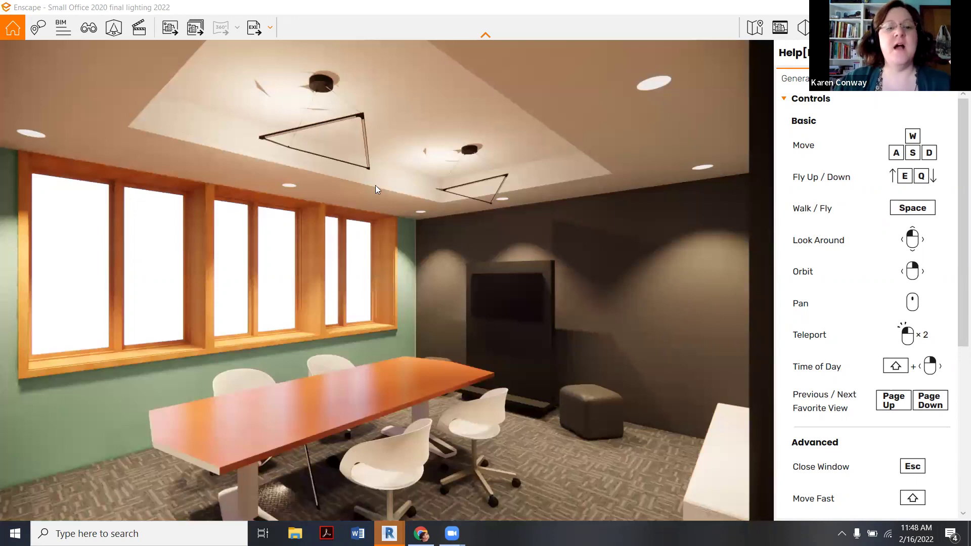
- Walk around the rendered conference room to examine the suspended fixtures, downlights and raised ceiling, and return to 3D View 3 in Revit
key("w")
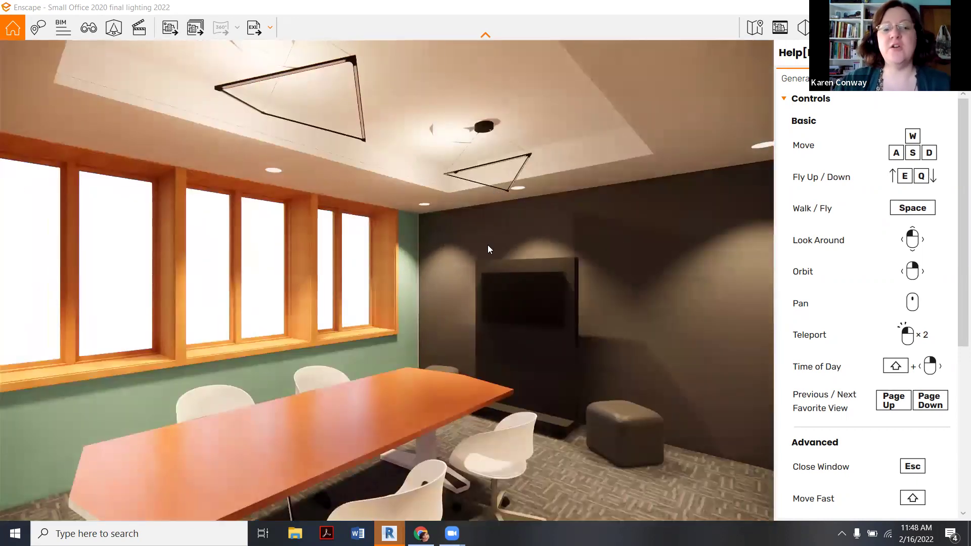
key("Page_Down")
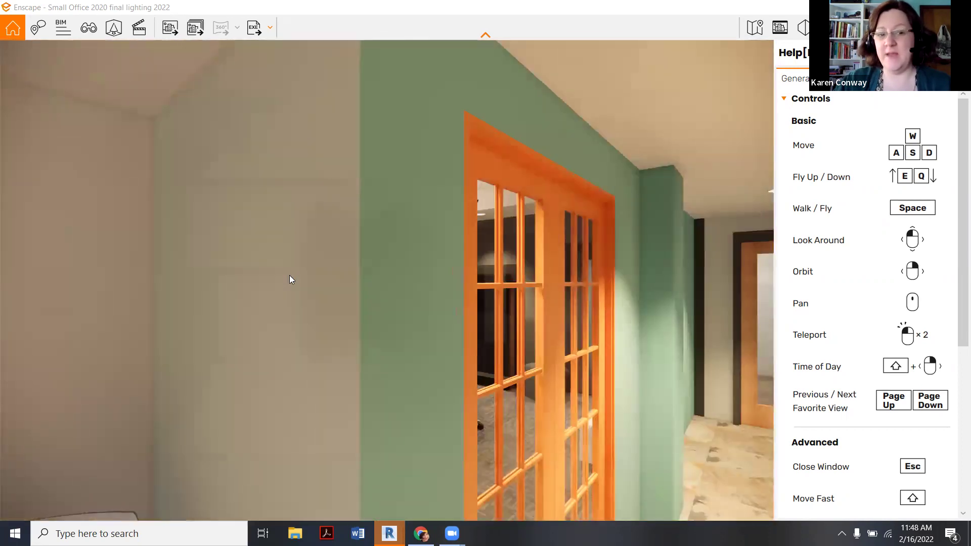
key("w")
key("w")
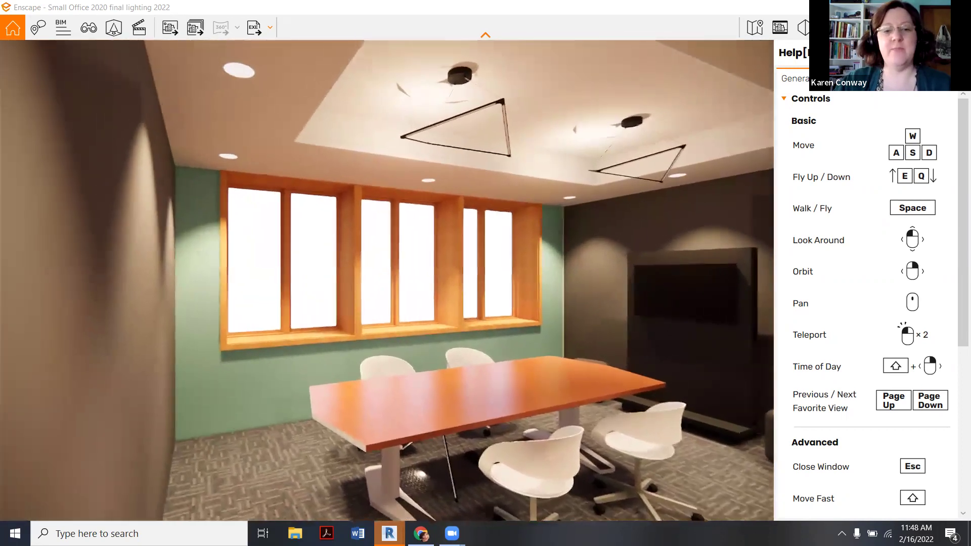
key("w")
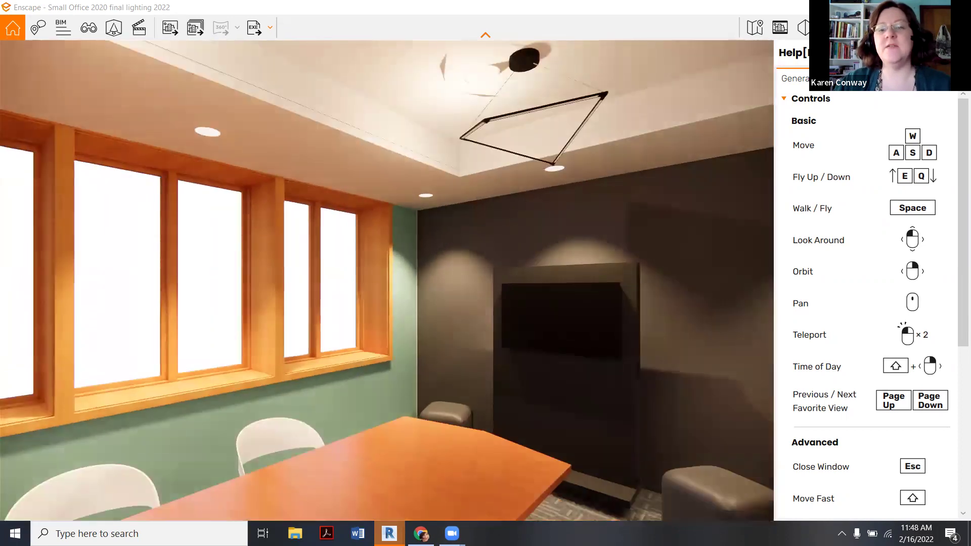
left_click_drag(535, 238, 562, 211)
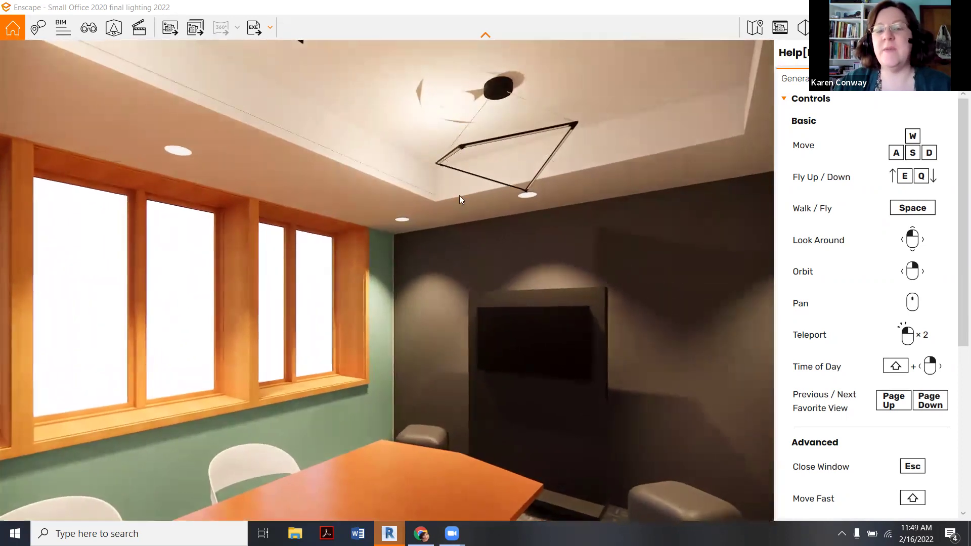
key("s")
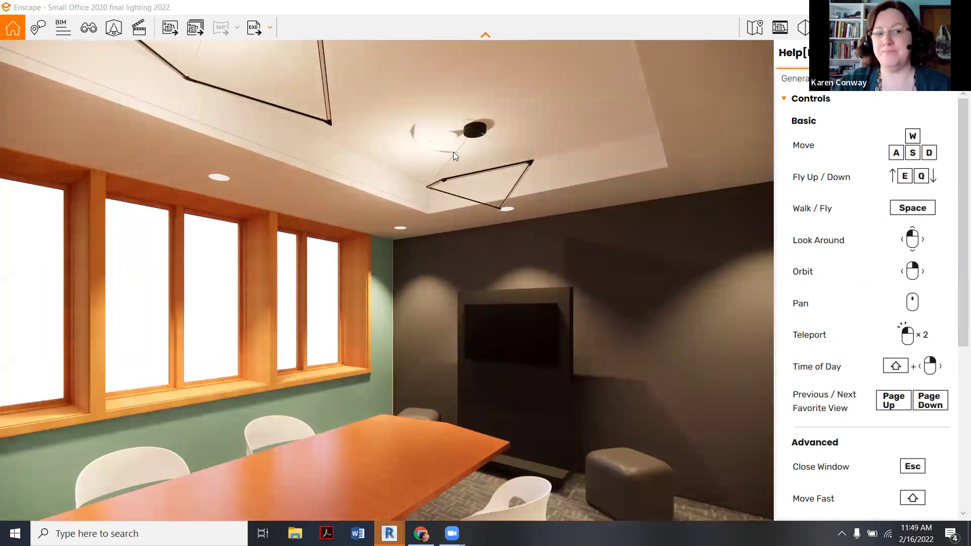
key("s")
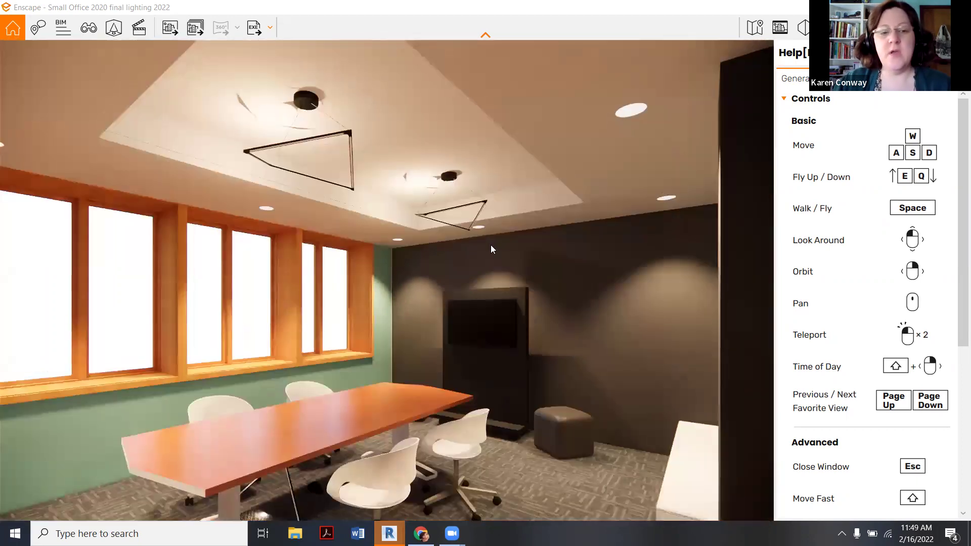
double_click(528, 262)
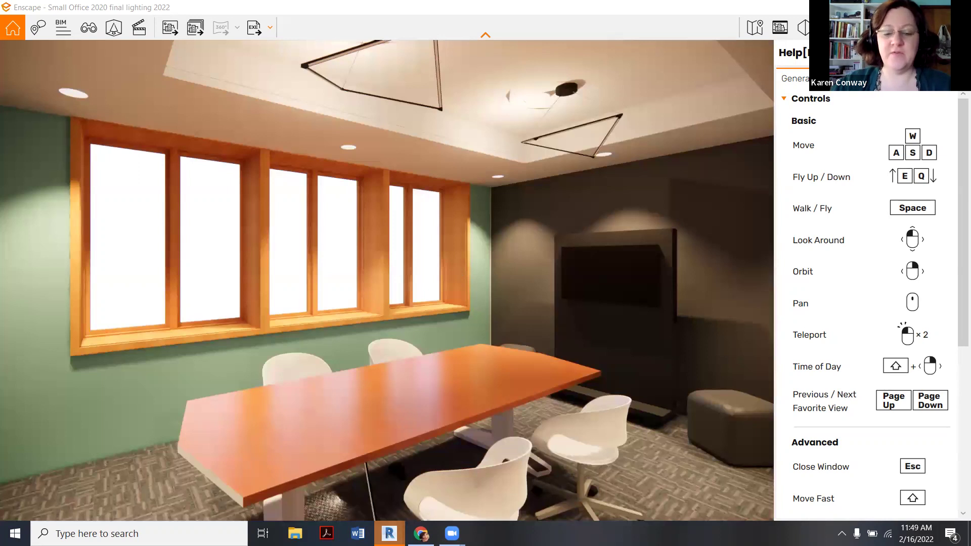
mouse_move(389, 533)
left_click(341, 491)
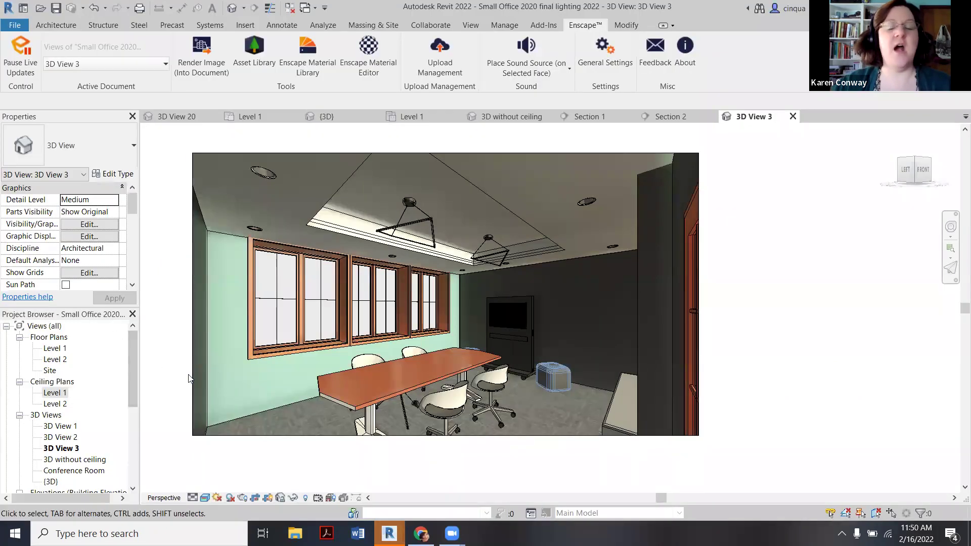